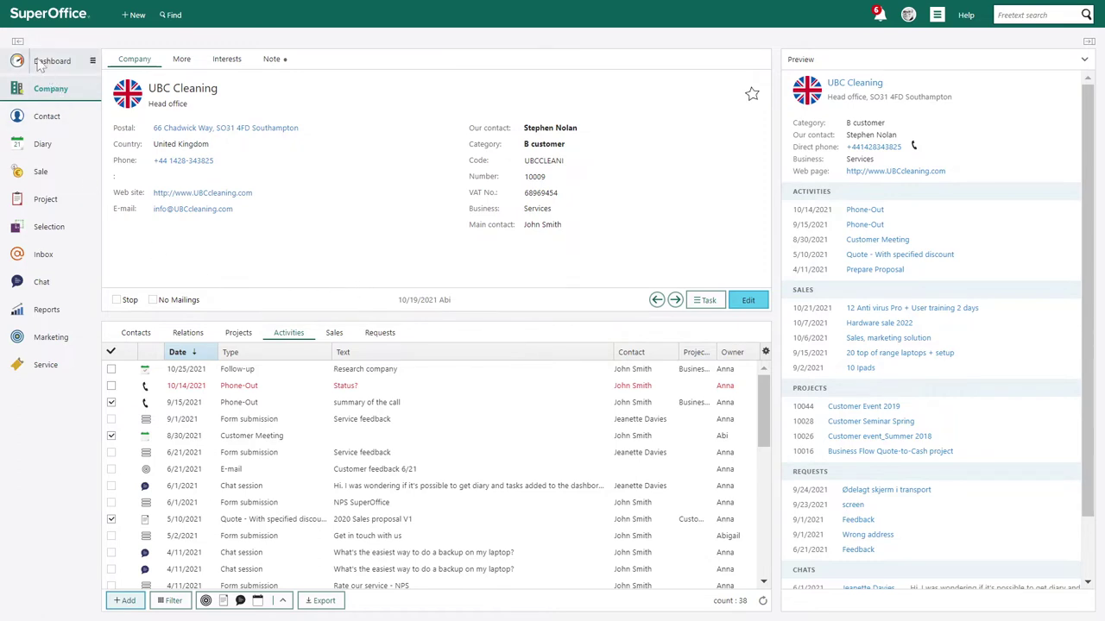
# Show the old Home dashboard and open the follow-ups panel's options menu
pyautogui.moveTo(38, 70)
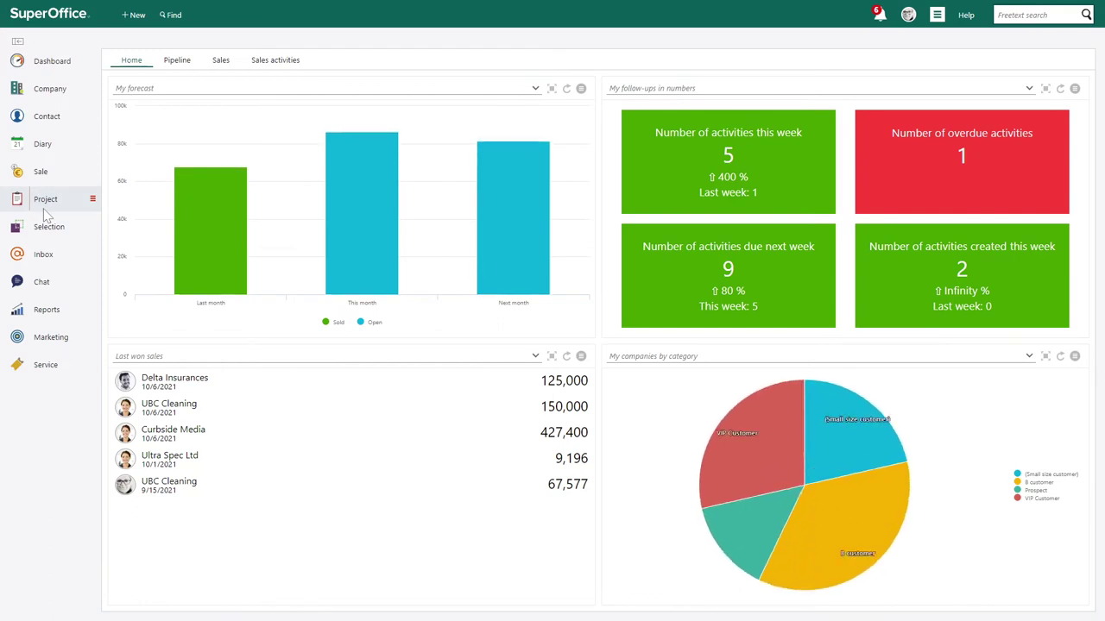
pyautogui.moveTo(498, 205)
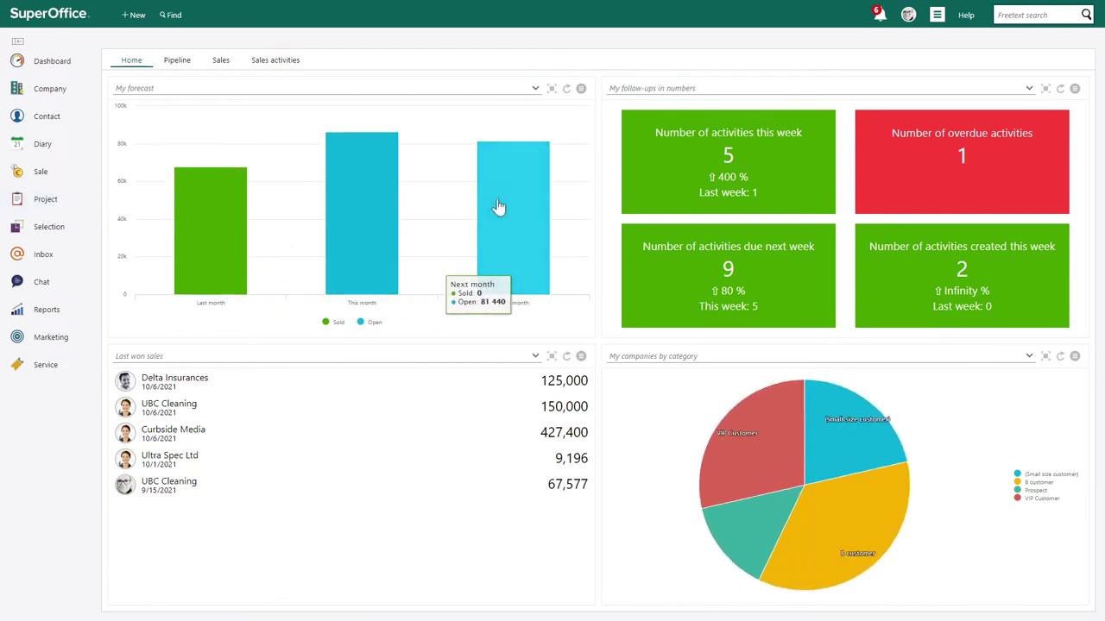
pyautogui.click(1074, 90)
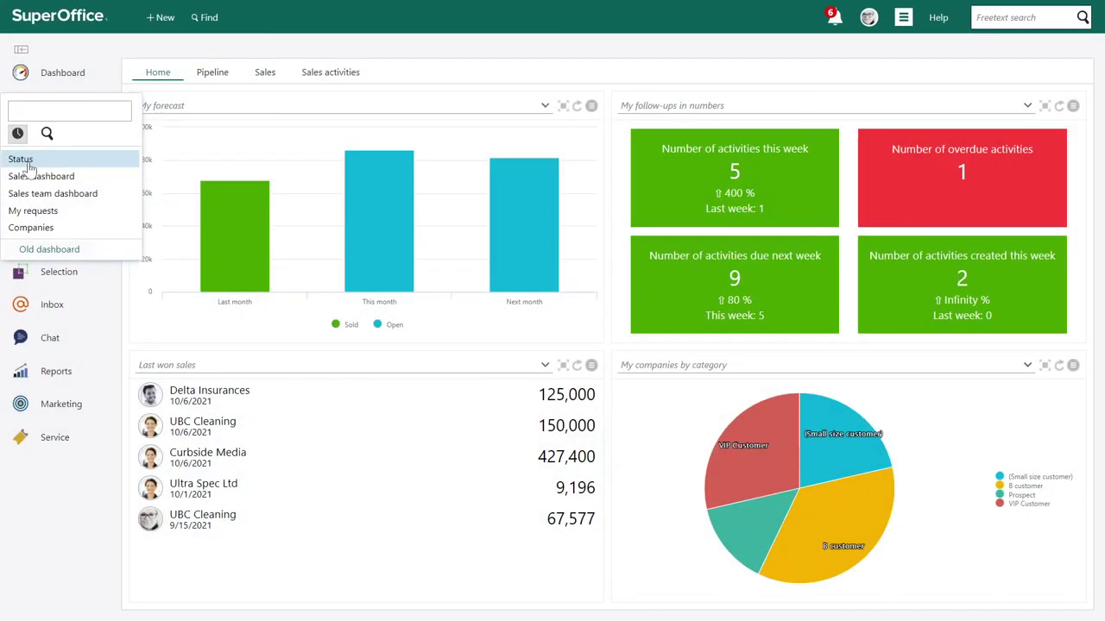
# Go to Status, then the Companies dashboard, and star it as a favourite
pyautogui.click(26, 160)
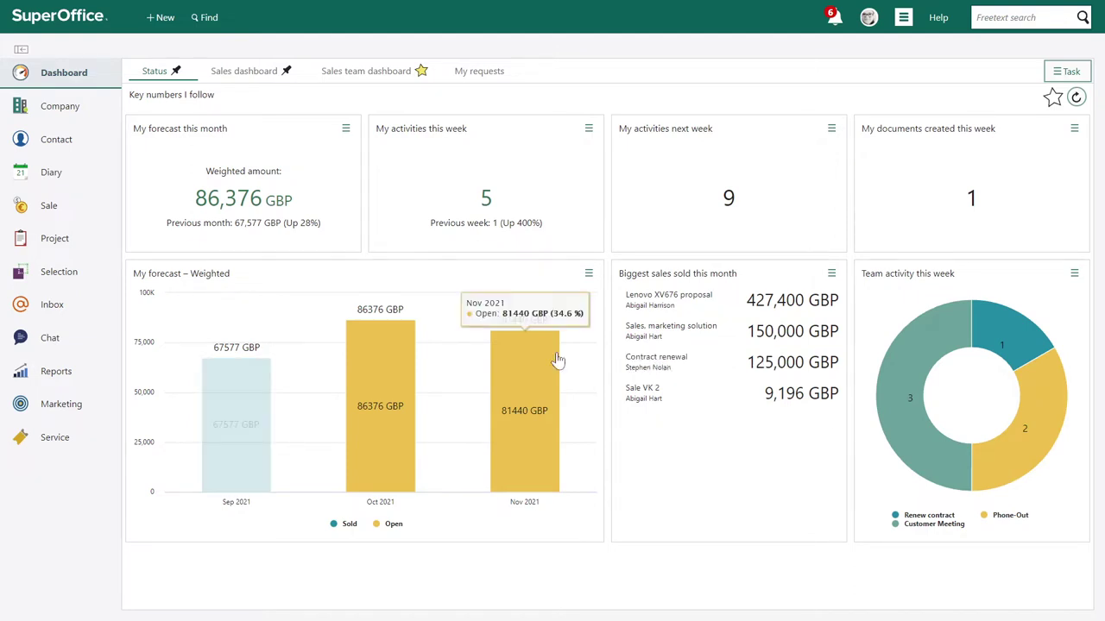
pyautogui.moveTo(73, 71)
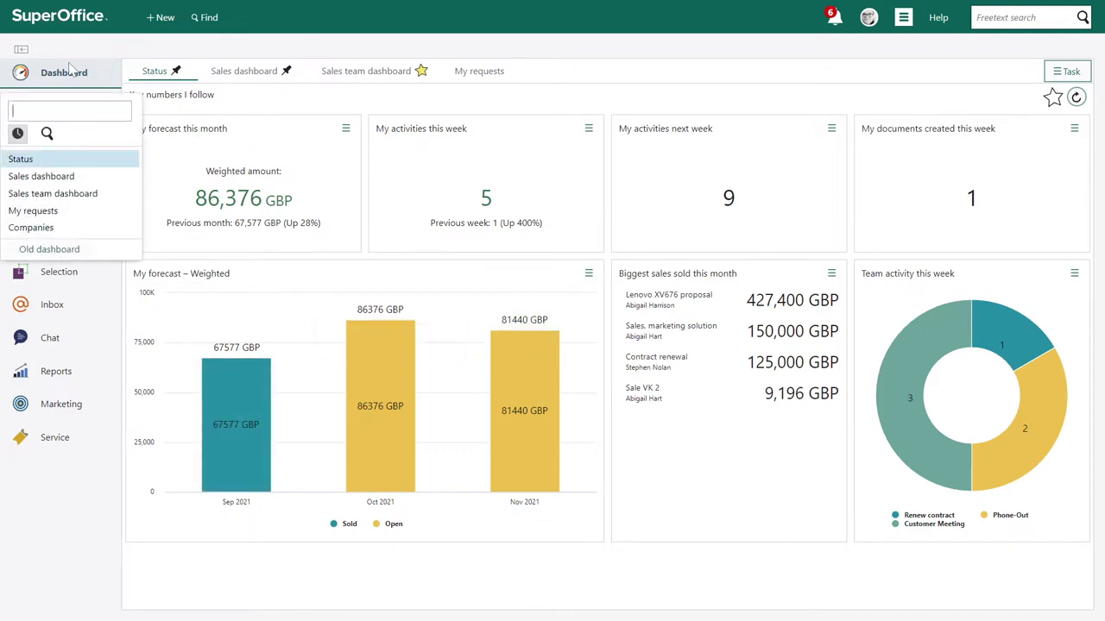
pyautogui.click(62, 229)
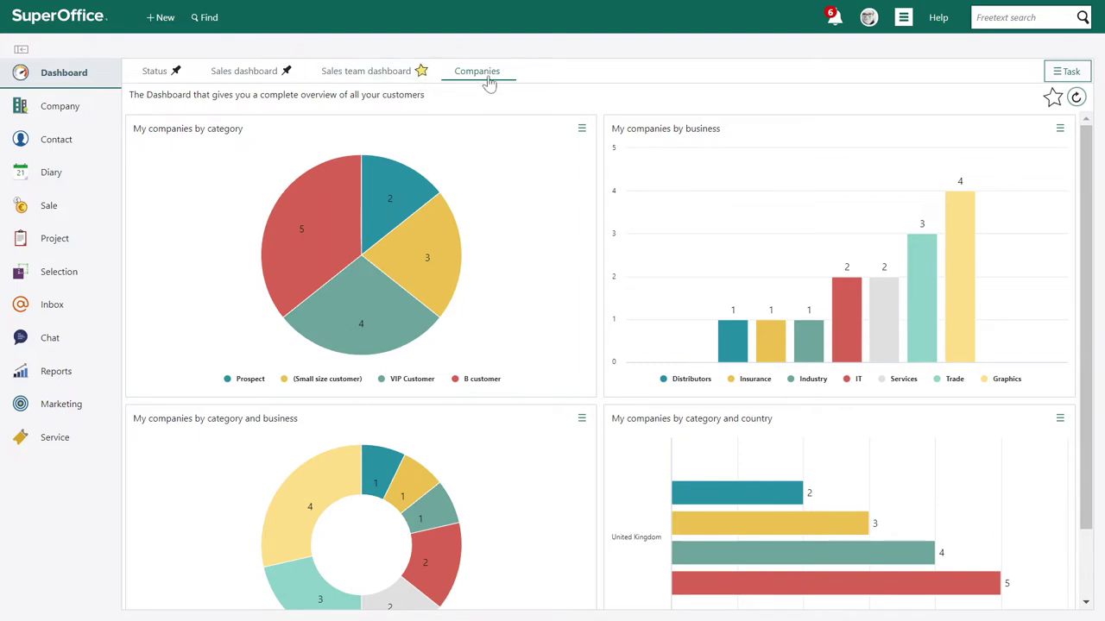
pyautogui.click(1051, 98)
# Switch to the Sales dashboard tab and show its Task menu
pyautogui.click(290, 78)
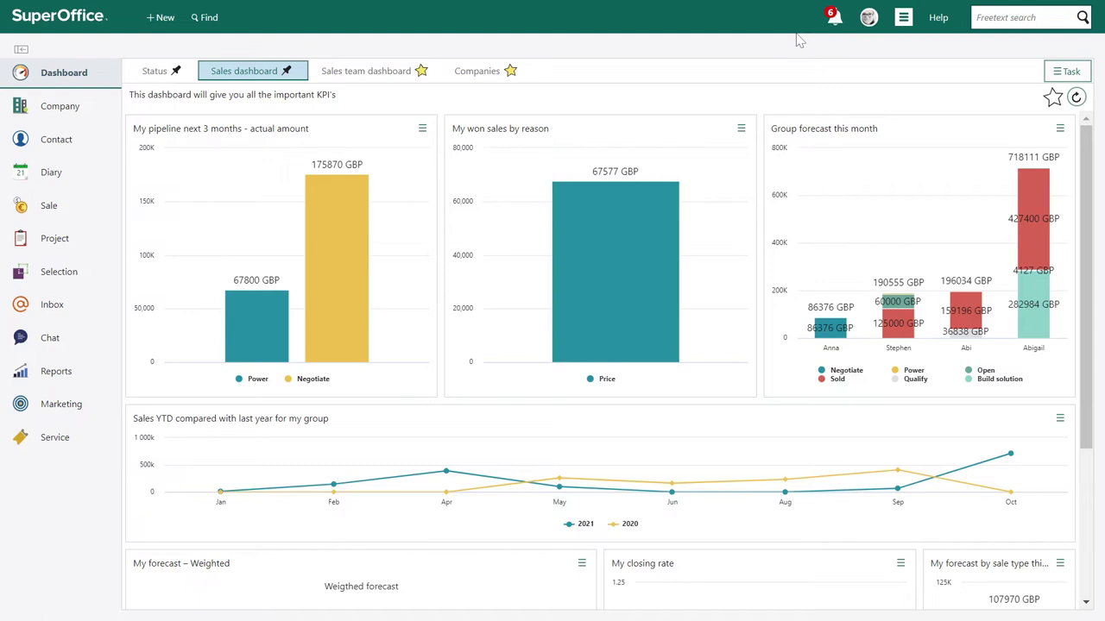
pyautogui.click(1067, 71)
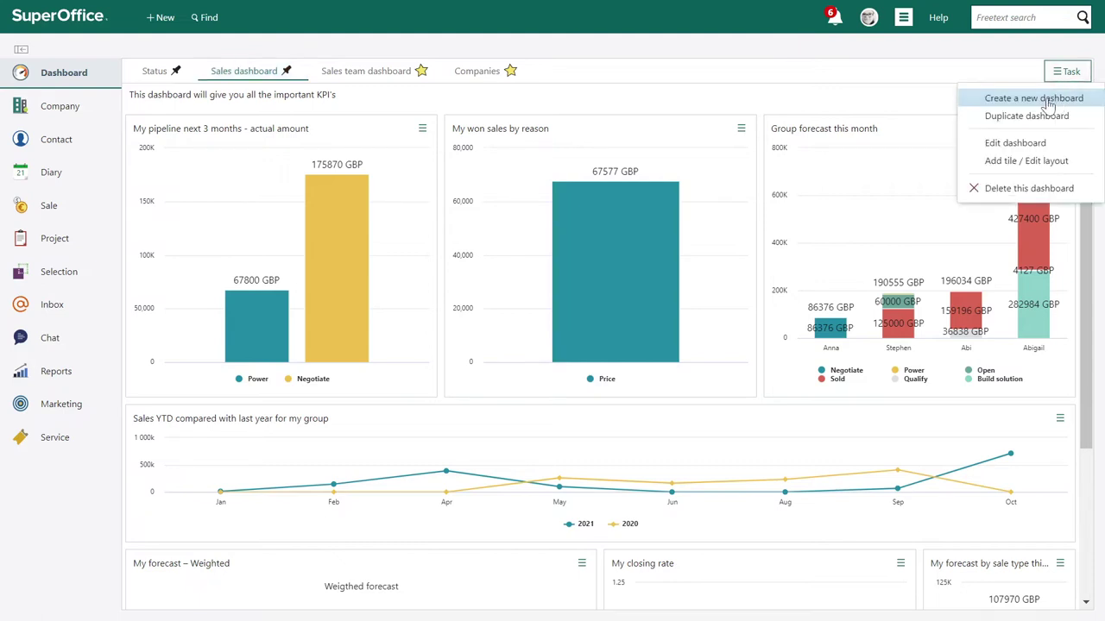
# Enter layout editing, widen My won sales by reason and move it to the top-left
pyautogui.click(1036, 164)
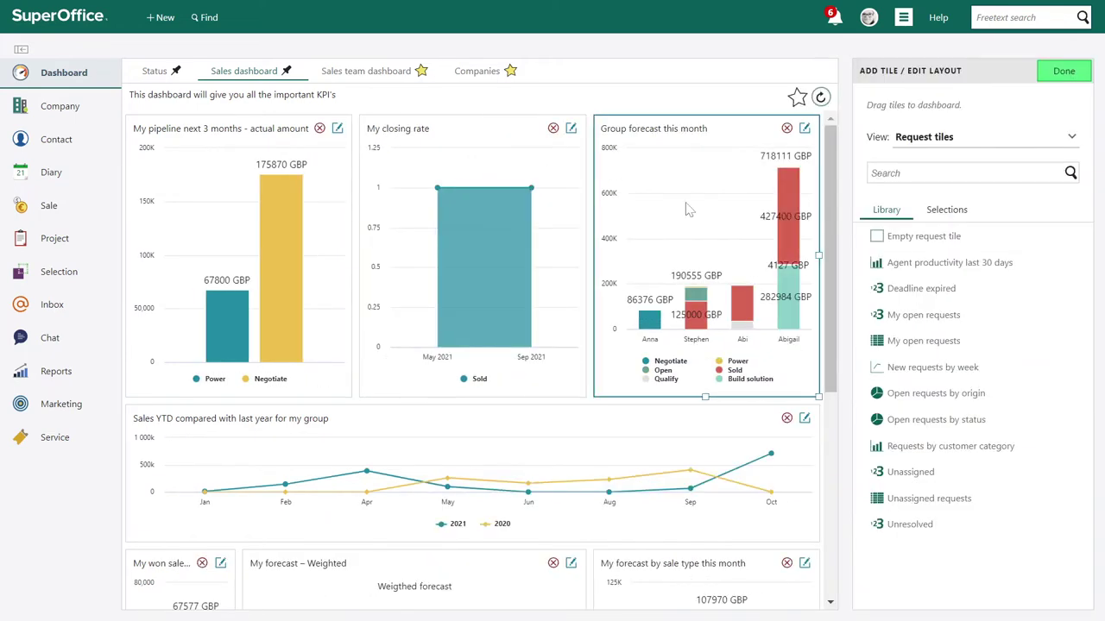
pyautogui.scroll(-5, 688, 209)
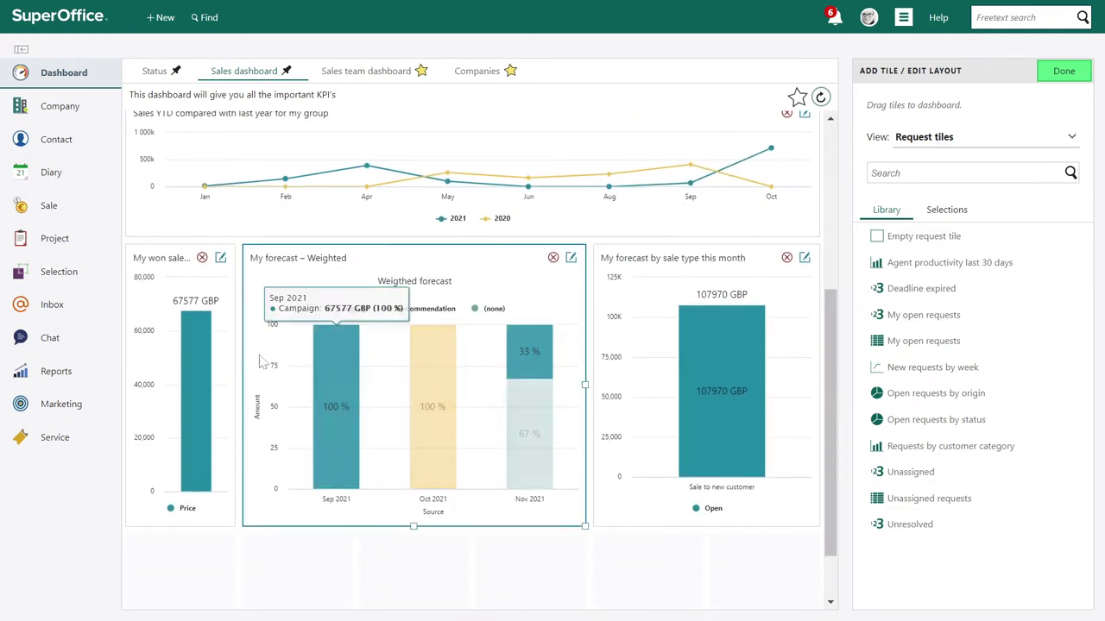
pyautogui.moveTo(233, 385); pyautogui.dragTo(349, 418)
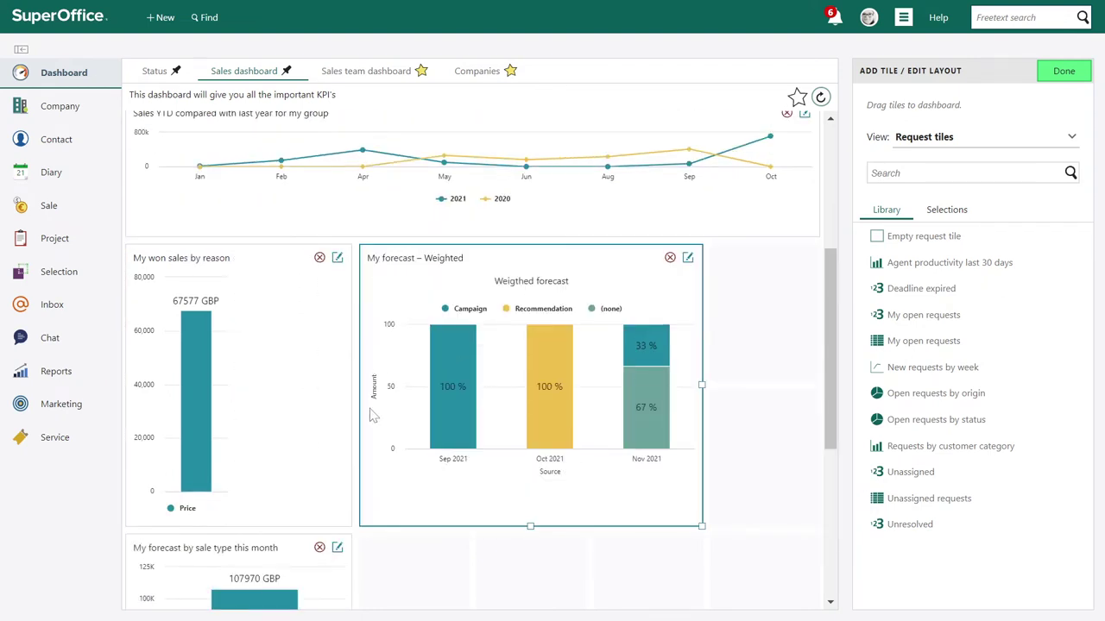
pyautogui.scroll(3, 349, 419)
pyautogui.moveTo(264, 414); pyautogui.dragTo(321, 170)
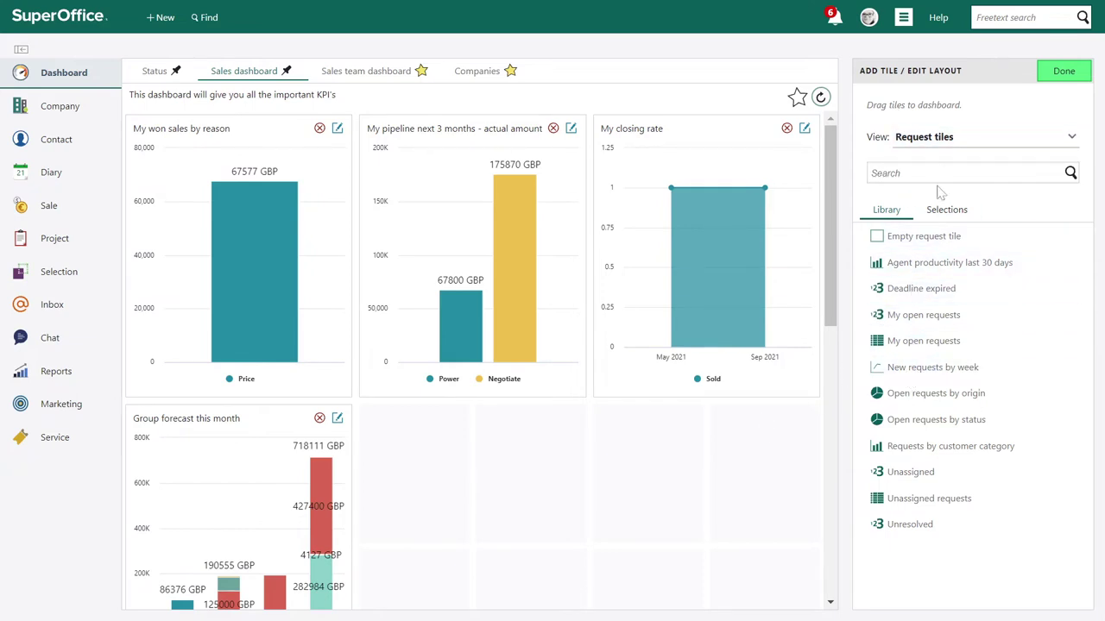
pyautogui.click(936, 141)
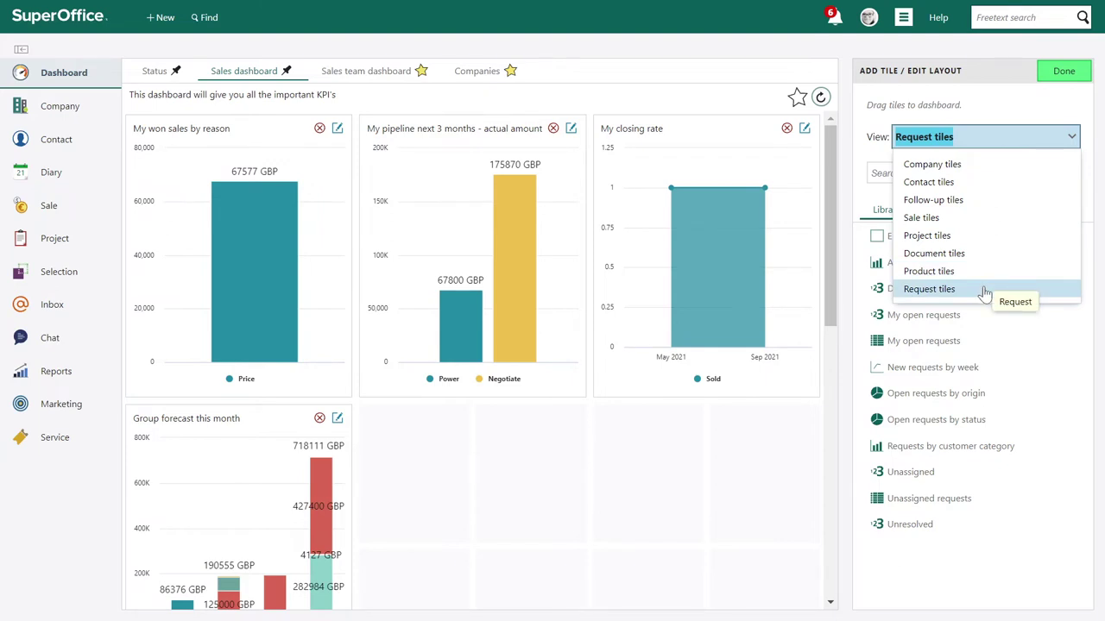
# From the Sale tiles library, add Group forecast this month and two more sale tiles, widening one
pyautogui.click(956, 221)
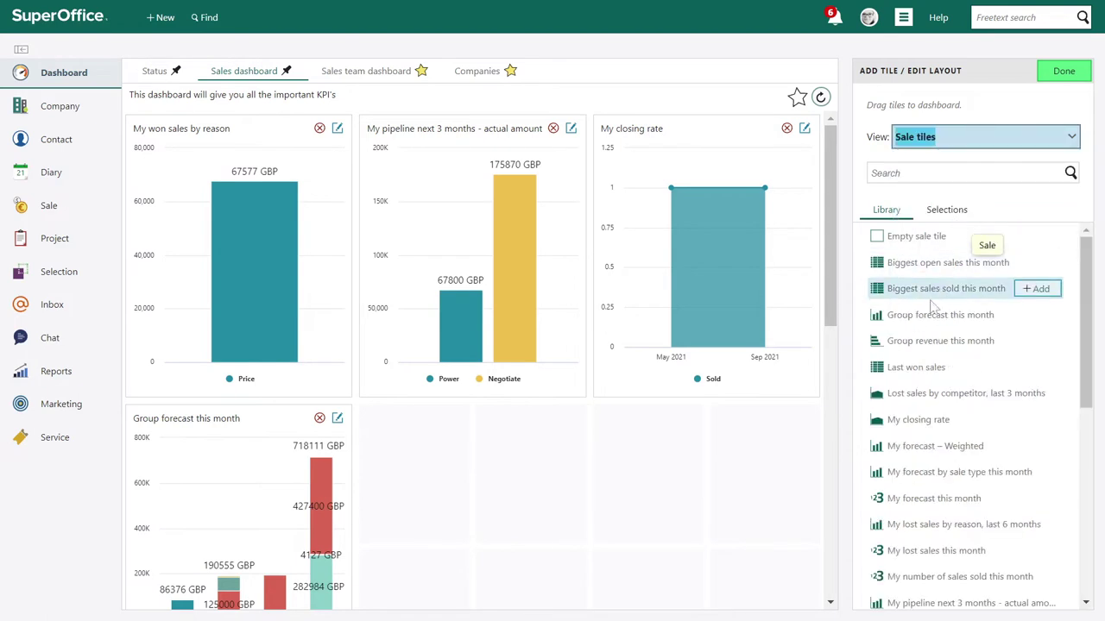
pyautogui.moveTo(936, 315); pyautogui.dragTo(758, 470)
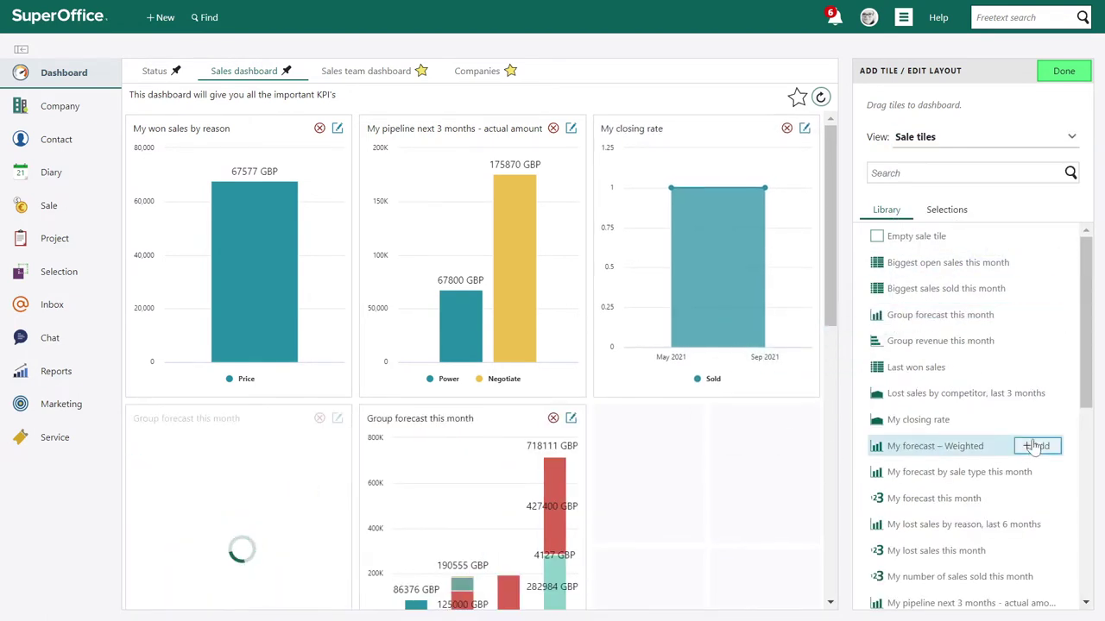
pyautogui.click(1041, 473)
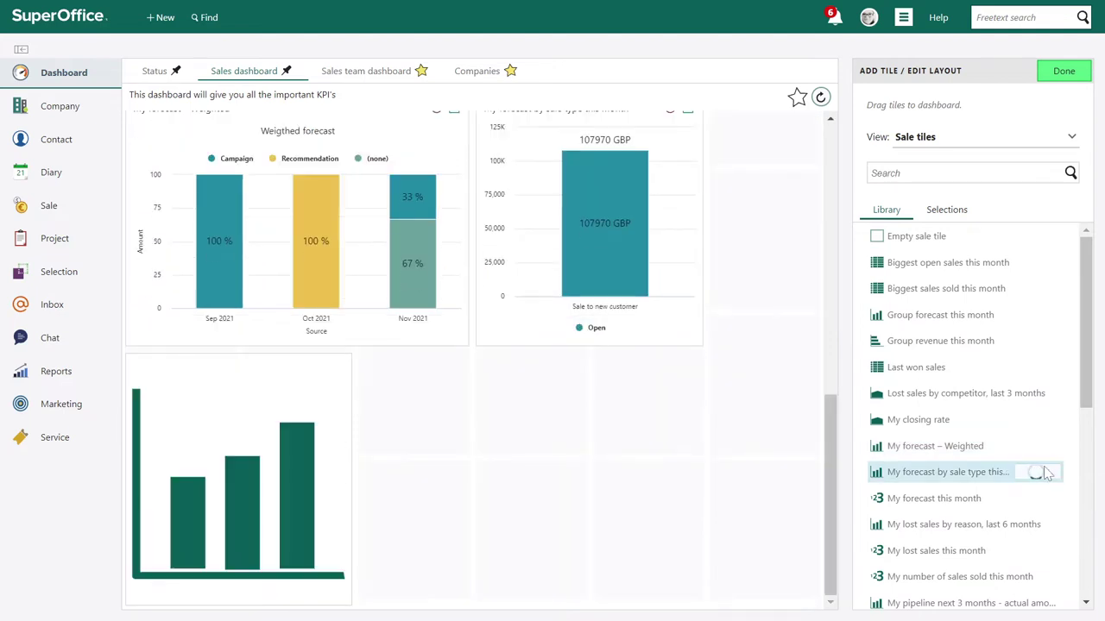
pyautogui.click(1041, 473)
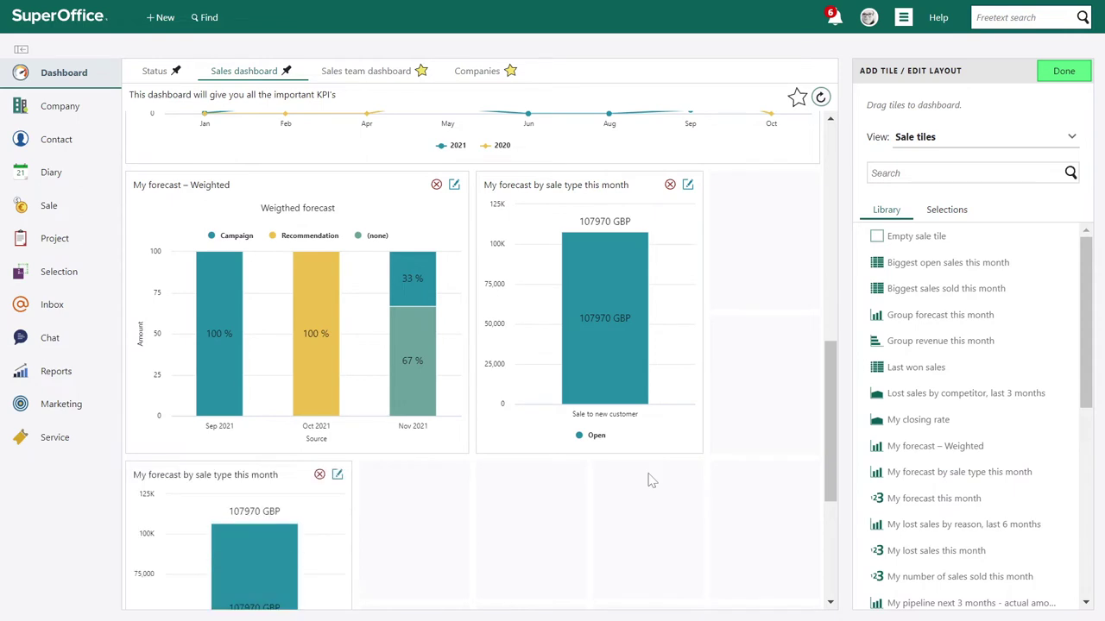
pyautogui.moveTo(352, 456); pyautogui.dragTo(468, 453)
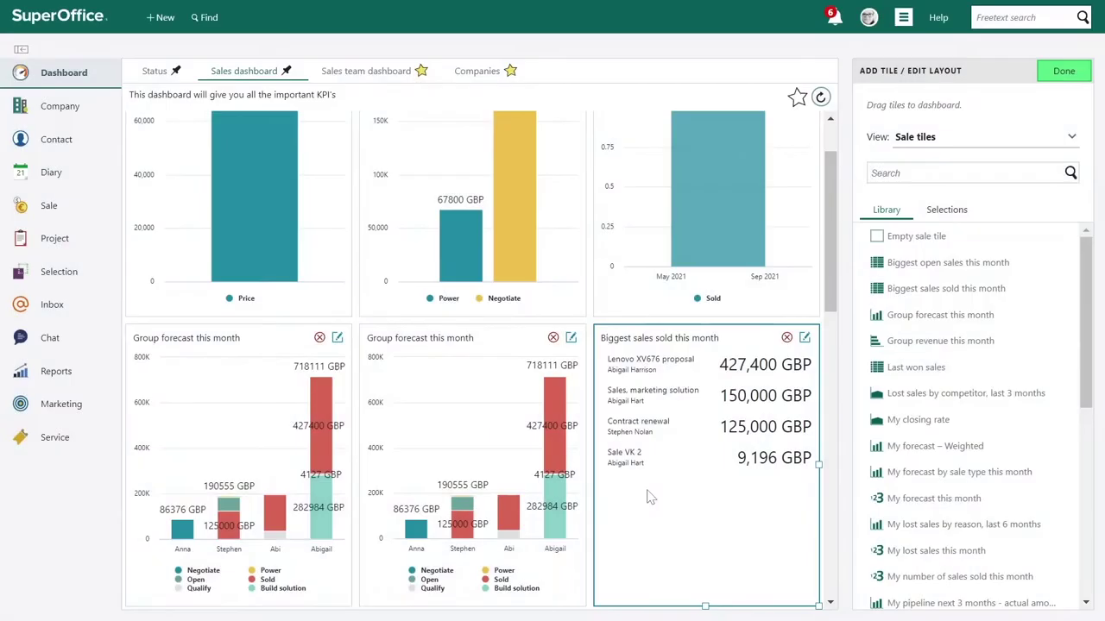
# Retitle the Biggest sales sold this month tile to 'Biggest upcoming sales this quarter'
pyautogui.click(805, 338)
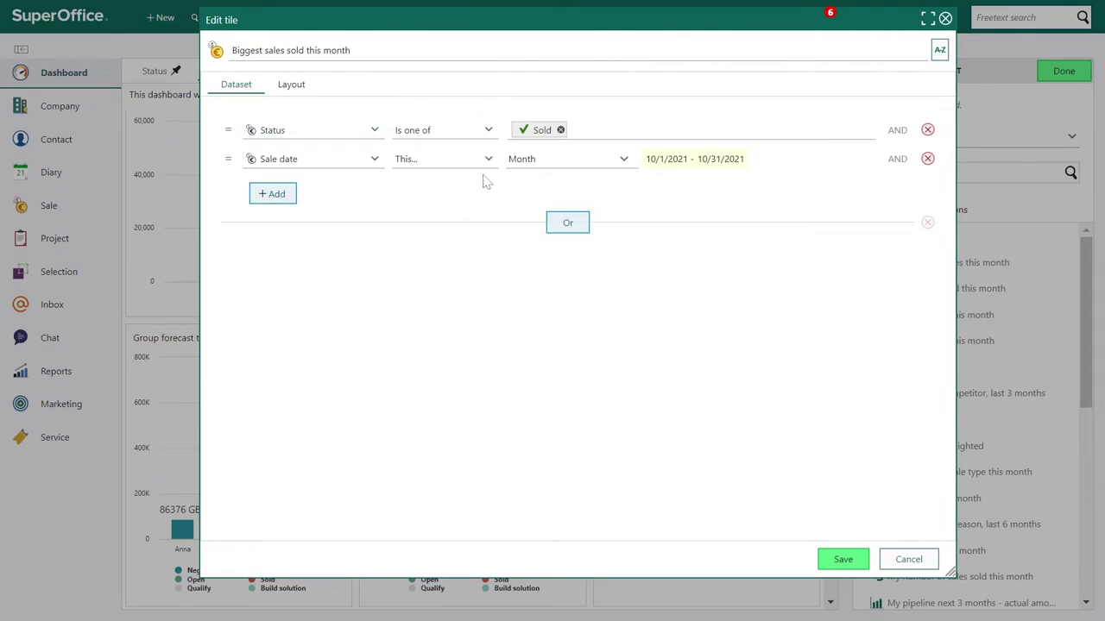
pyautogui.click(552, 159)
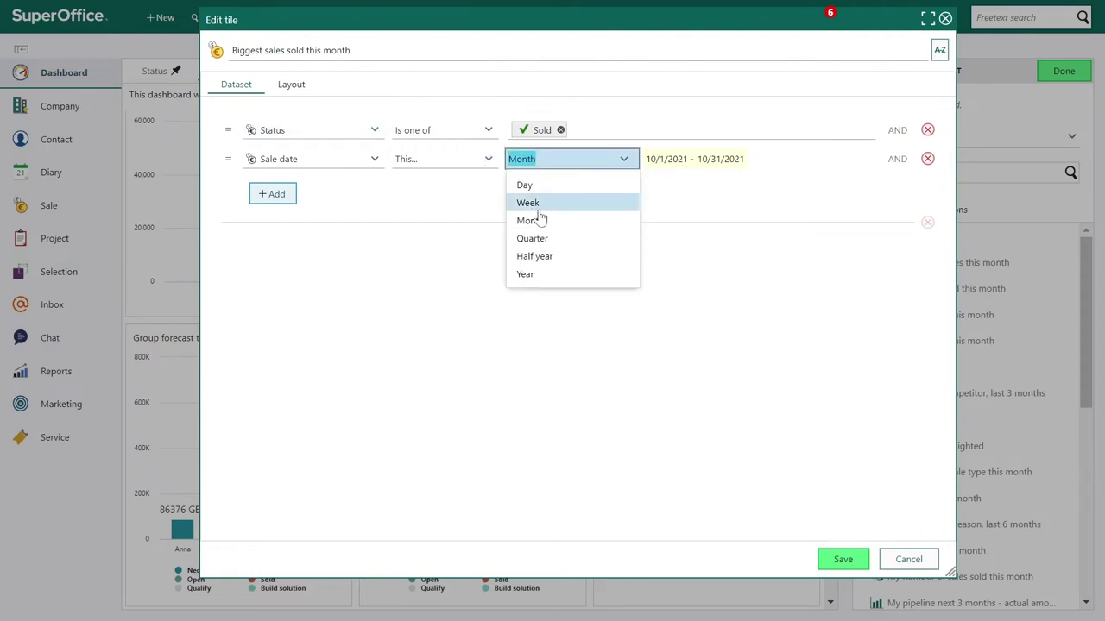
pyautogui.click(447, 307)
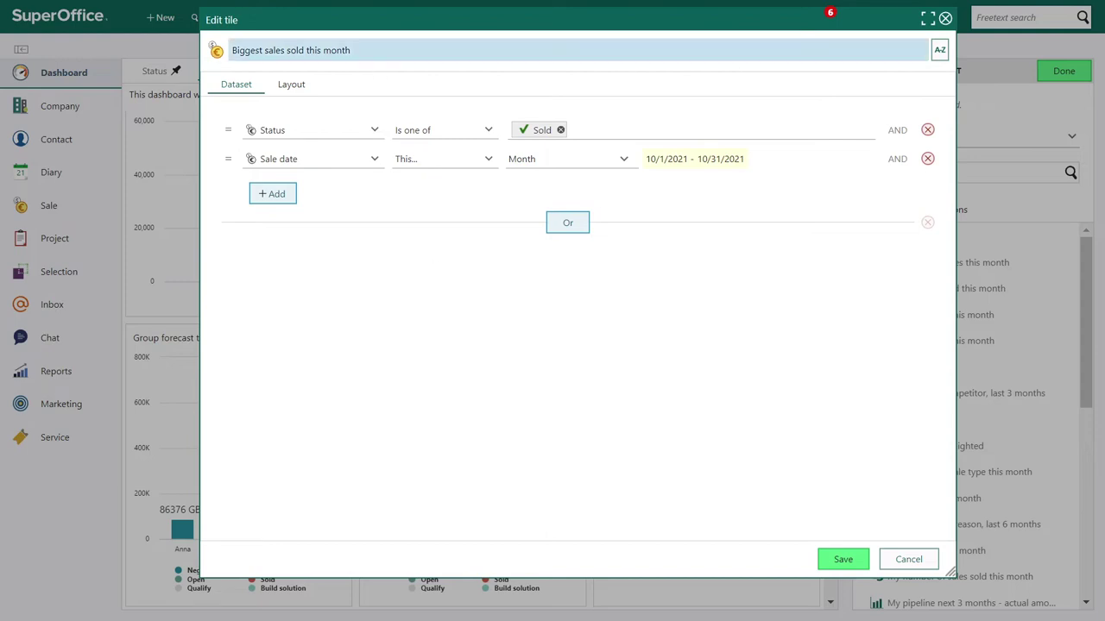
pyautogui.moveTo(351, 50); pyautogui.dragTo(265, 50)
pyautogui.press('BackSpace')
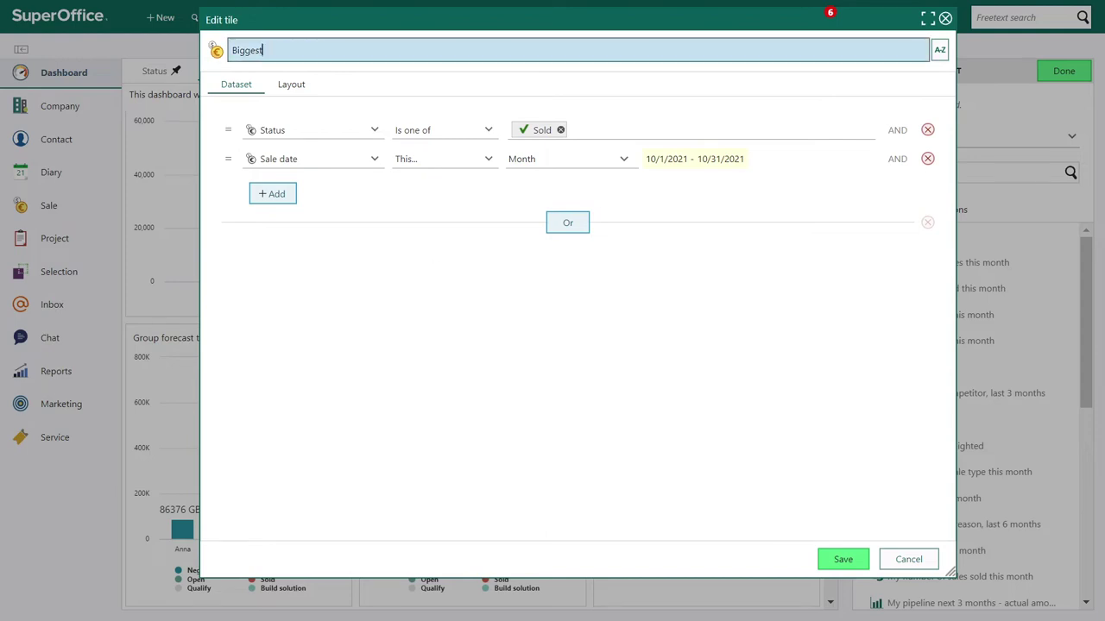
pyautogui.write('upcoming sales this quarter')
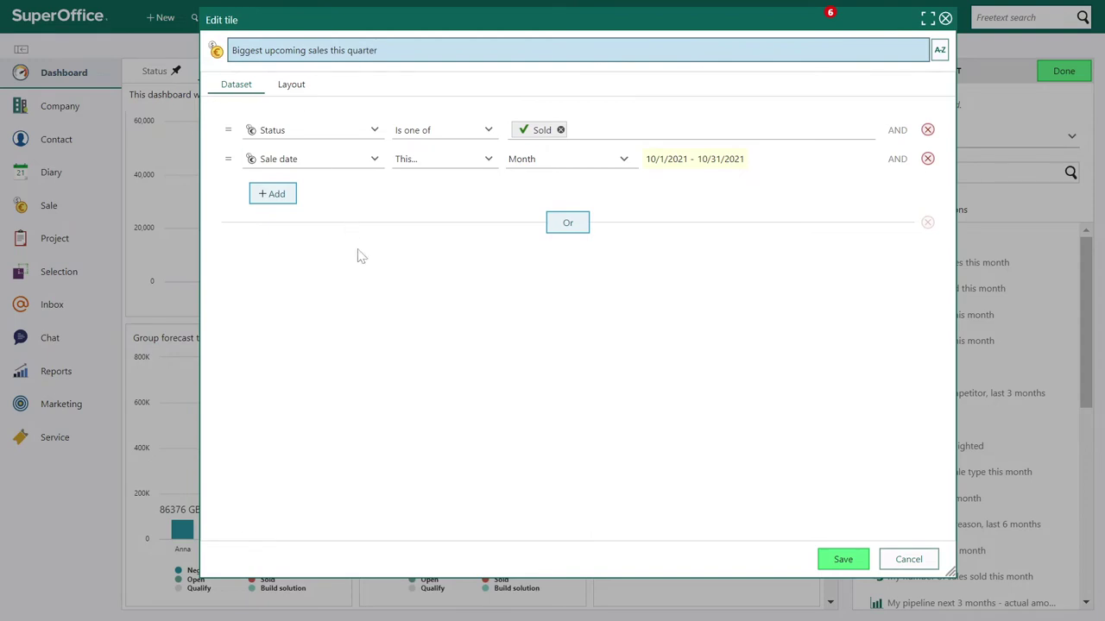
# Restrict the tile's status to Open sales and add an Owned by user group criterion
pyautogui.click(560, 131)
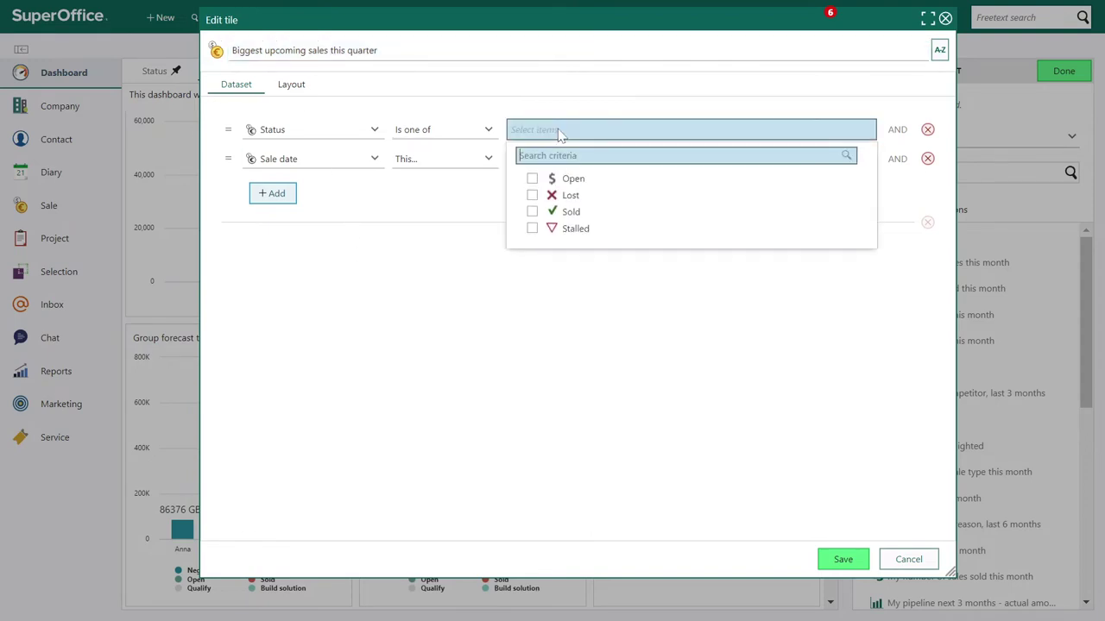
pyautogui.click(532, 179)
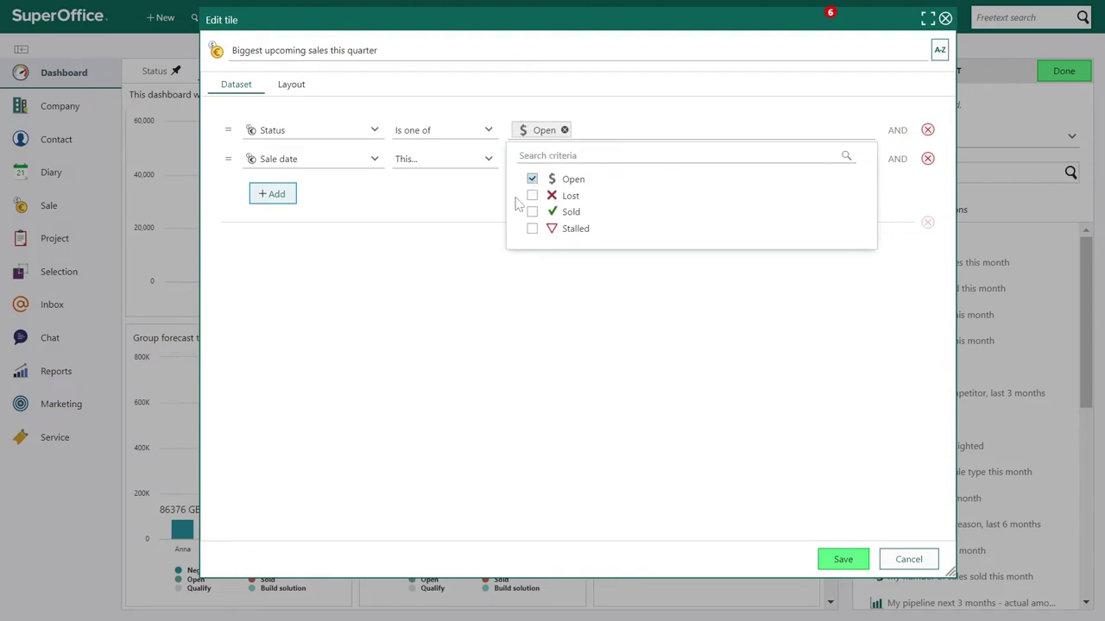
pyautogui.click(473, 246)
pyautogui.click(287, 195)
pyautogui.click(304, 195)
pyautogui.write('user')
pyautogui.click(329, 249)
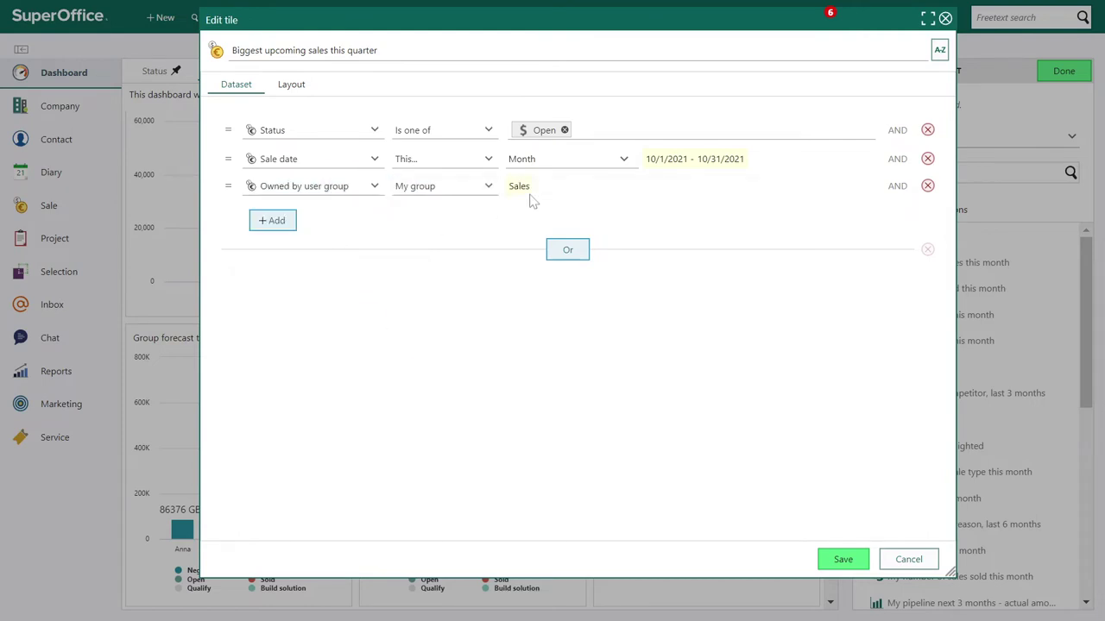
# Limit the tile's sale date period to this quarter
pyautogui.click(552, 158)
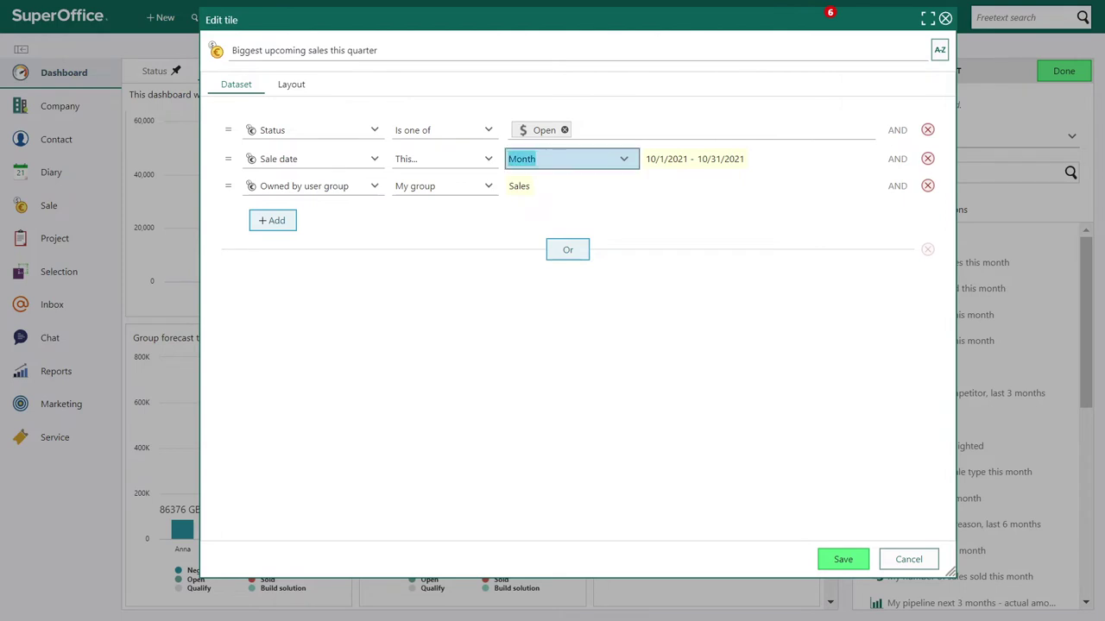
pyautogui.click(556, 242)
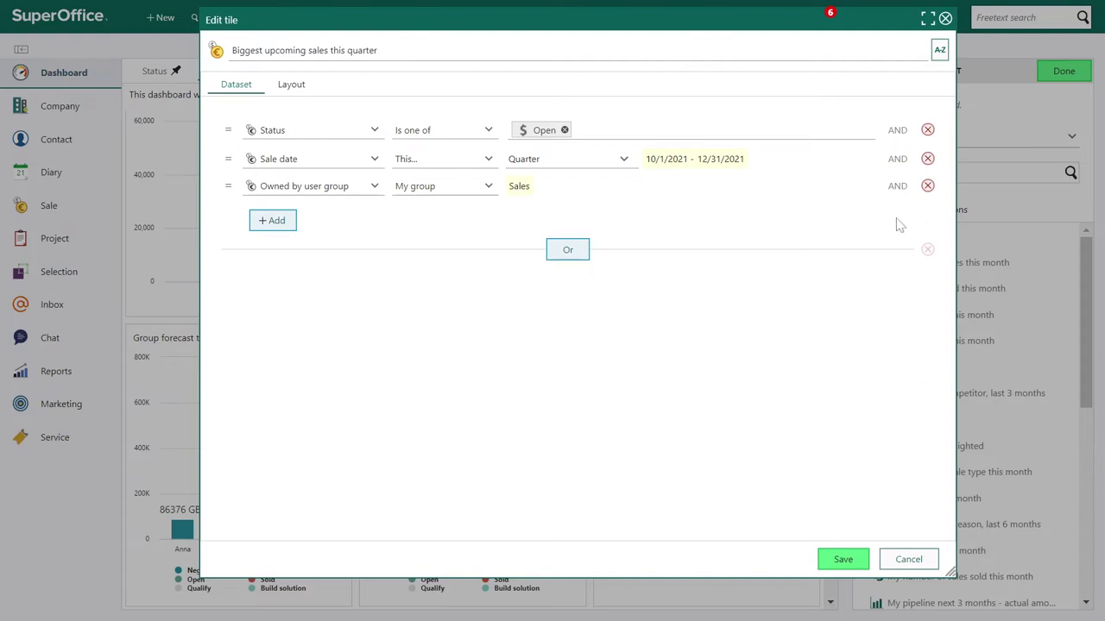
pyautogui.click(297, 90)
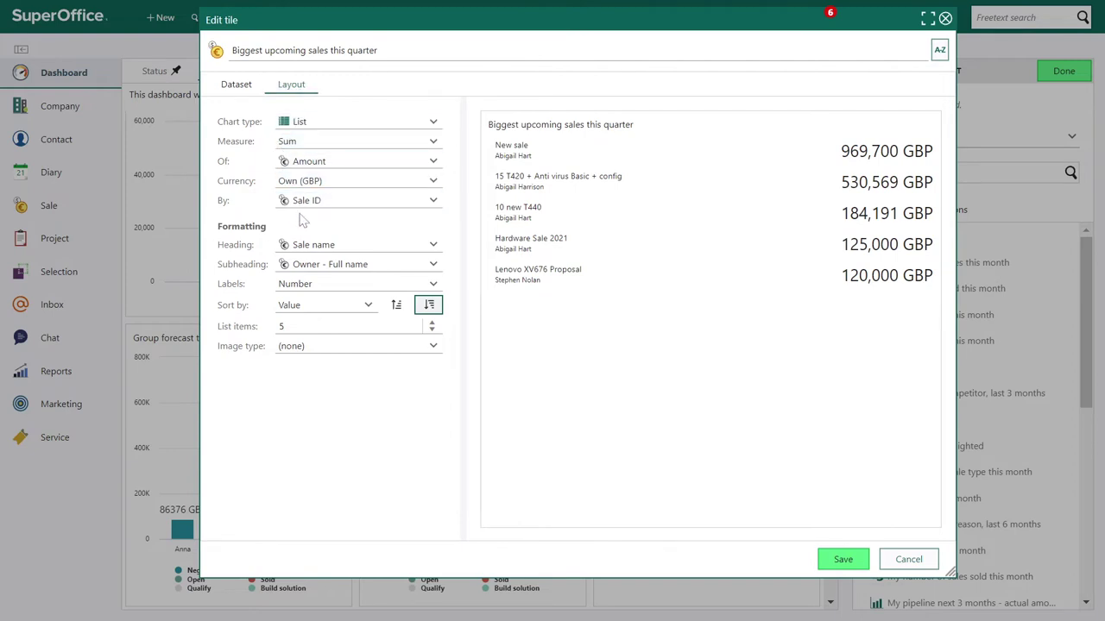
# Set the tile's subheading to Company name and save the tile
pyautogui.click(370, 269)
pyautogui.write('co')
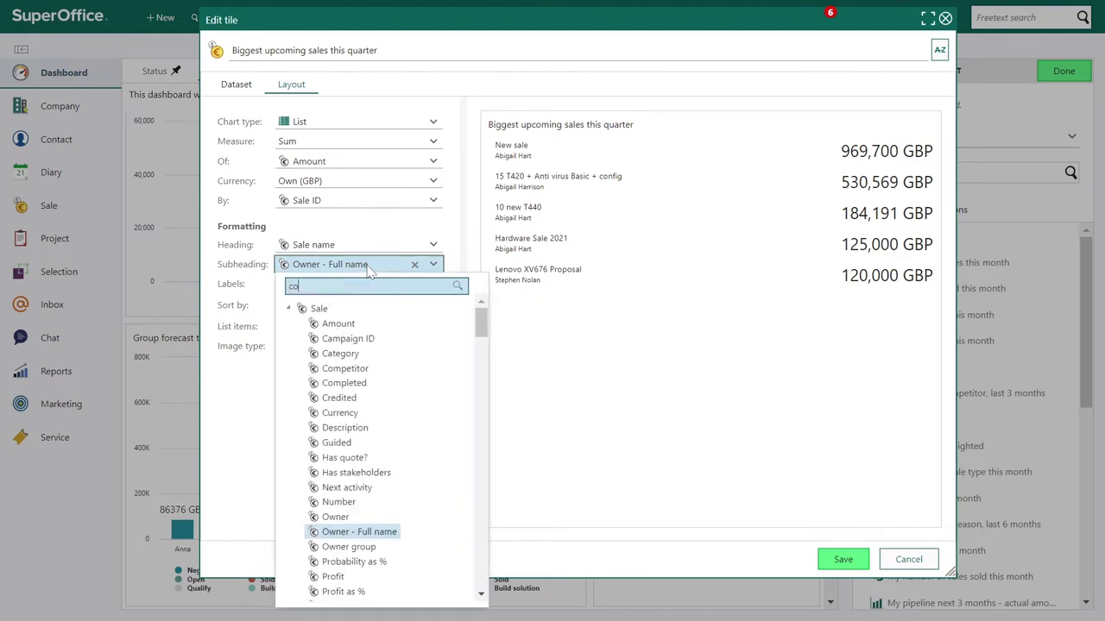
pyautogui.write('mpany')
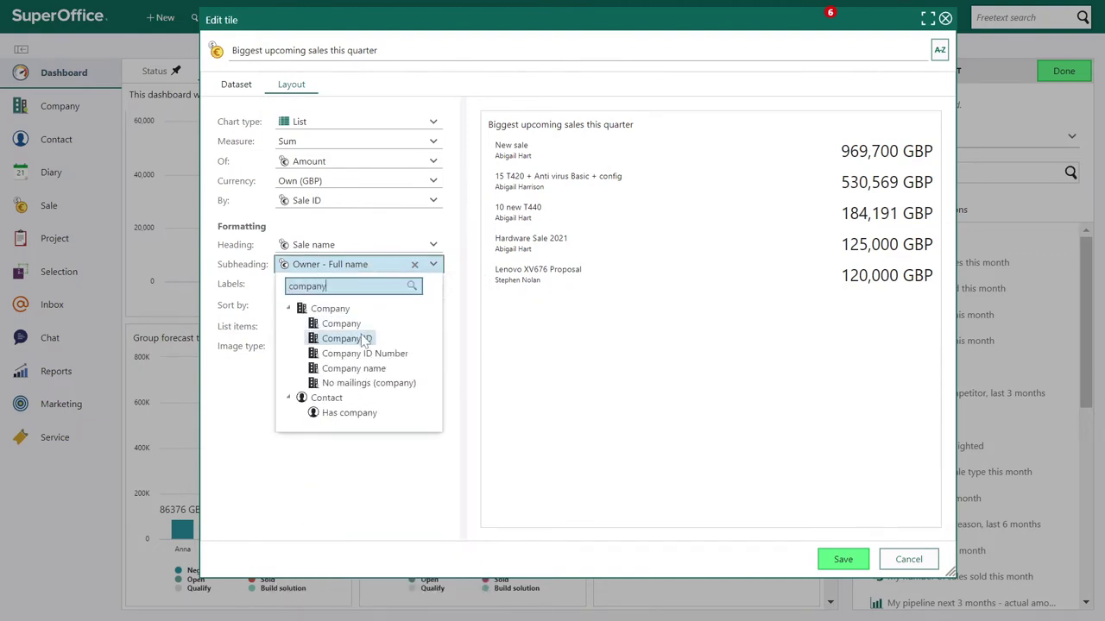
pyautogui.click(361, 369)
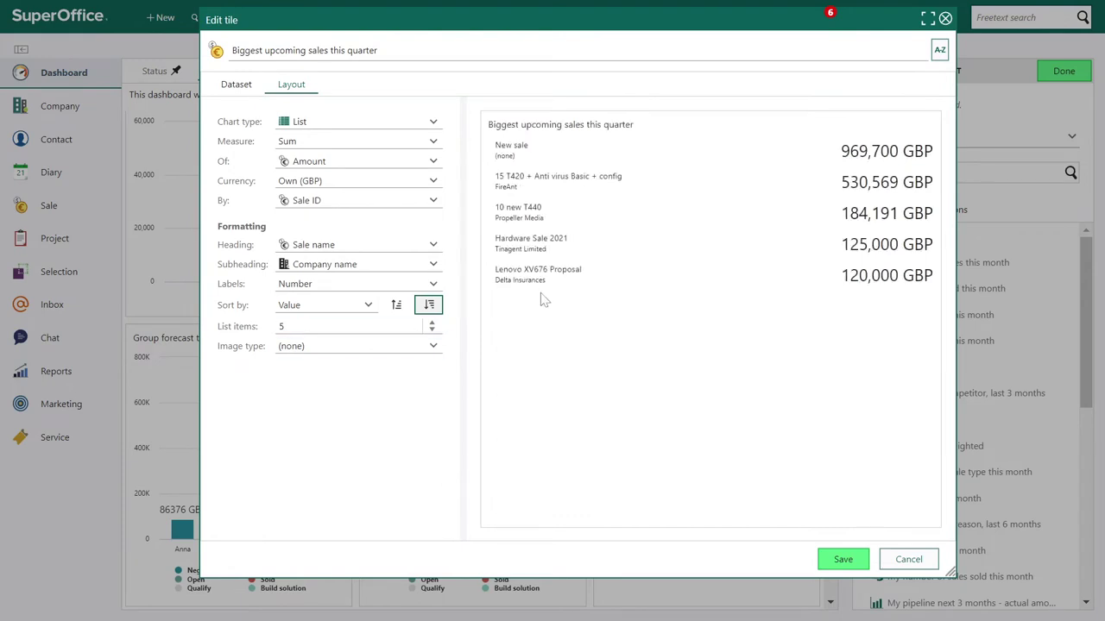
pyautogui.click(834, 558)
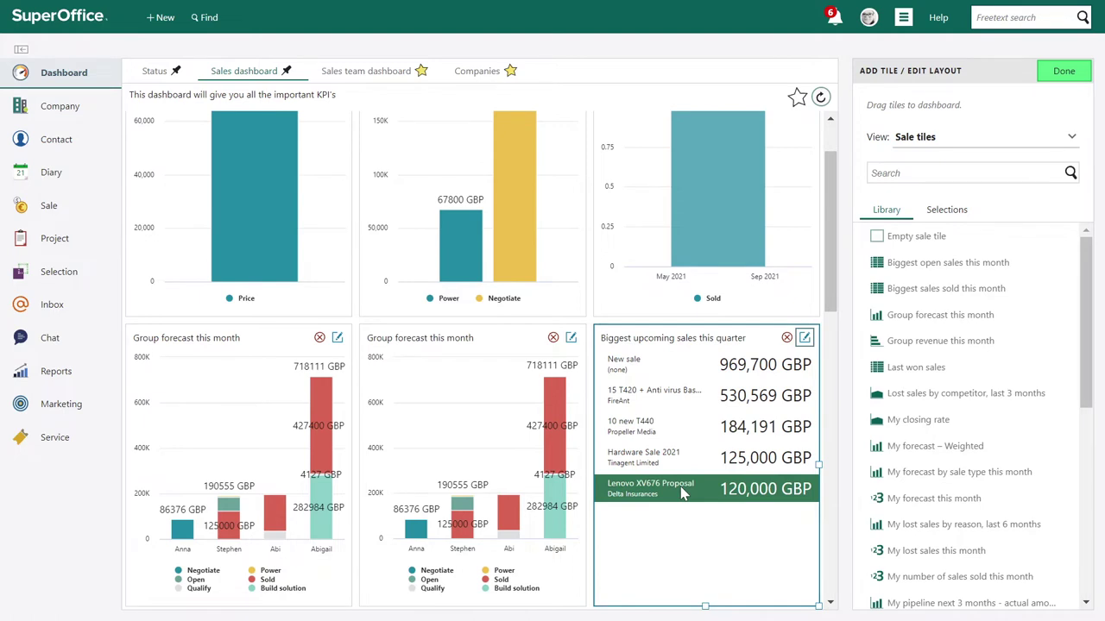
# Finish editing the Sales dashboard layout and show the Task menu
pyautogui.click(1063, 71)
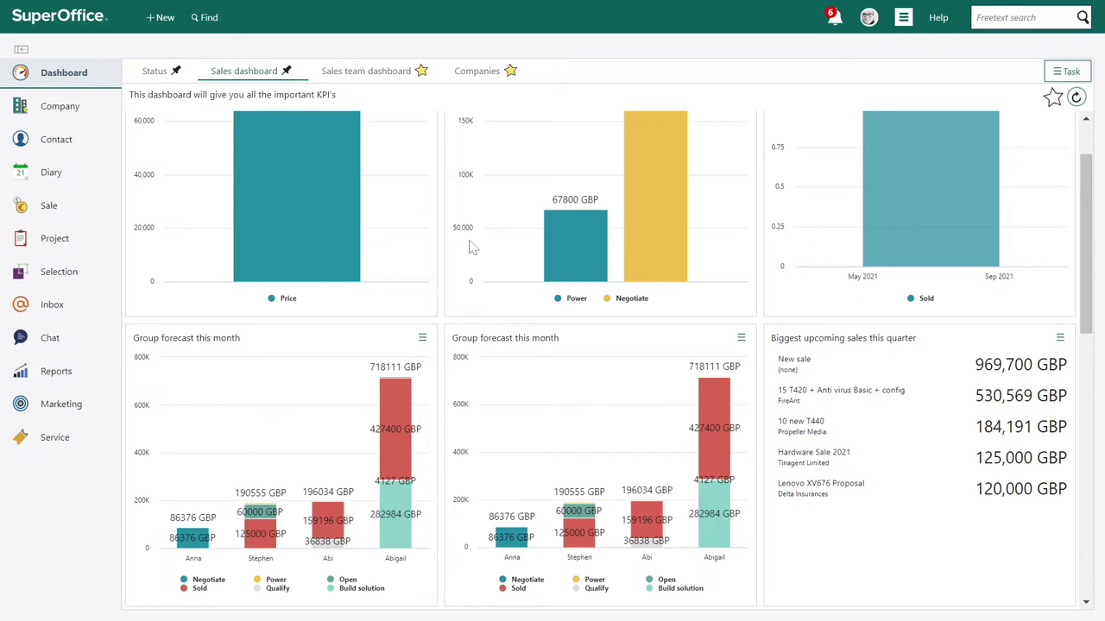
pyautogui.click(1056, 74)
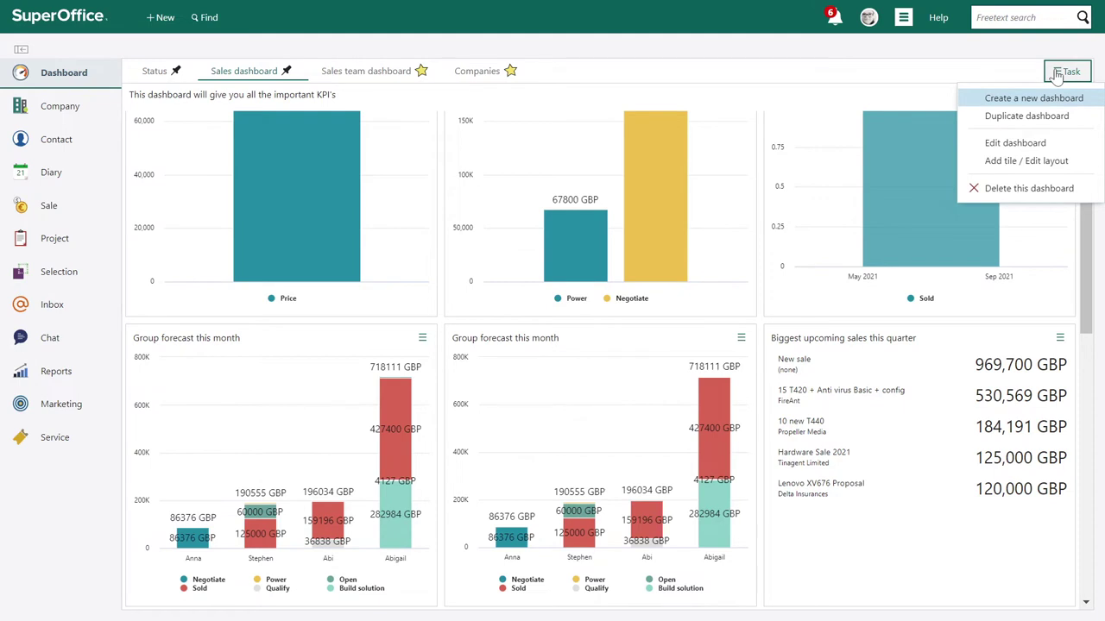
# Create a new dashboard named 'KPI dashboard' with description 'Our most important KPI's'
pyautogui.click(1033, 99)
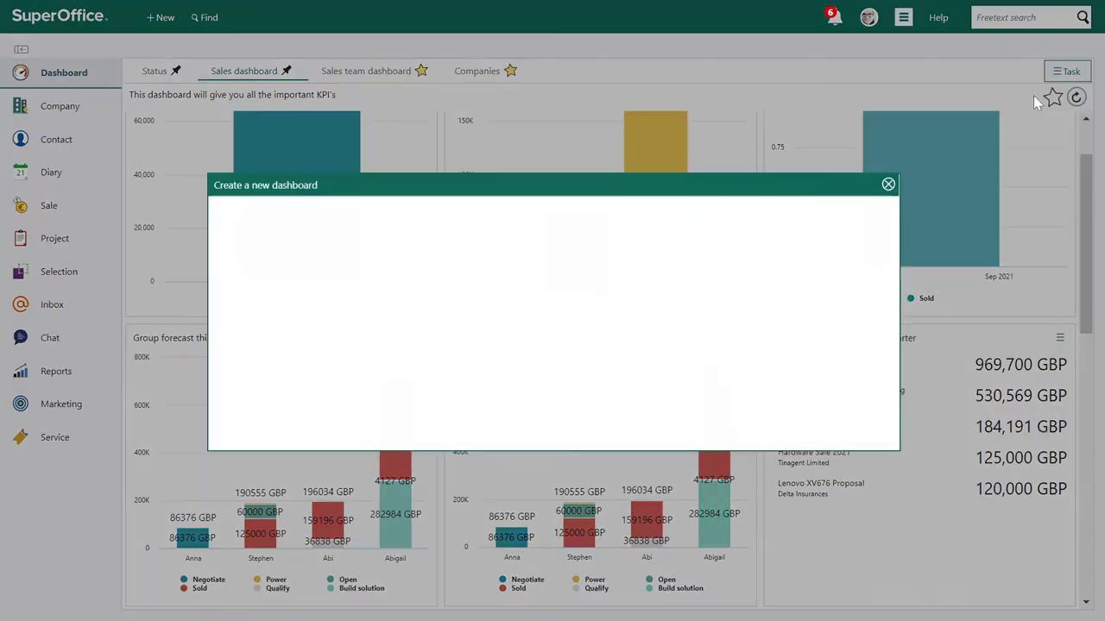
pyautogui.write('KPI dashboard')
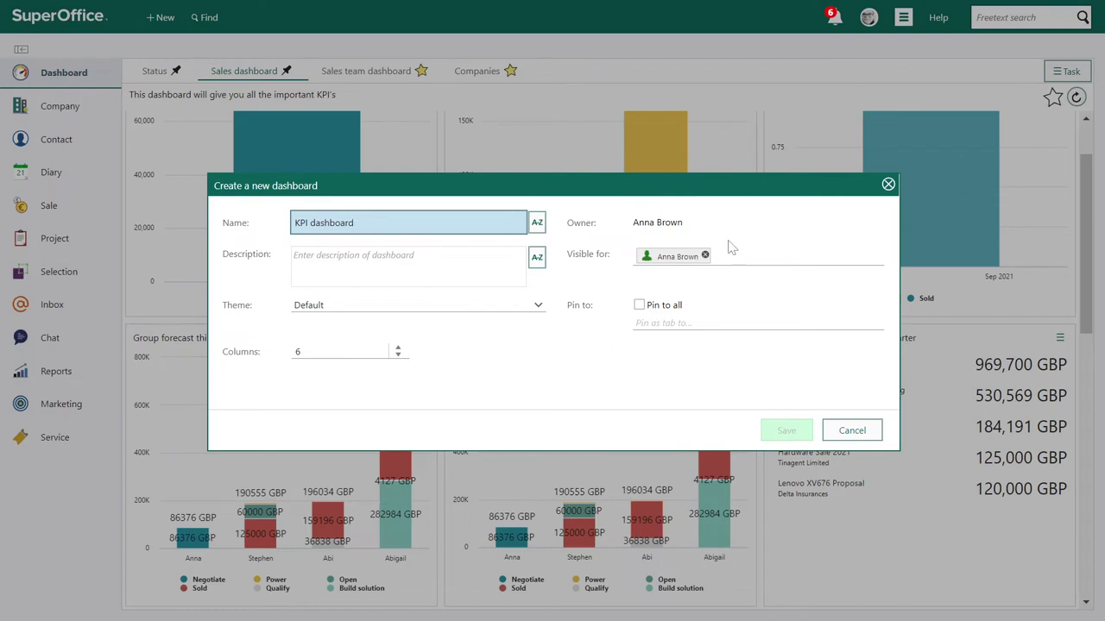
pyautogui.press('Tab')
pyautogui.write('O')
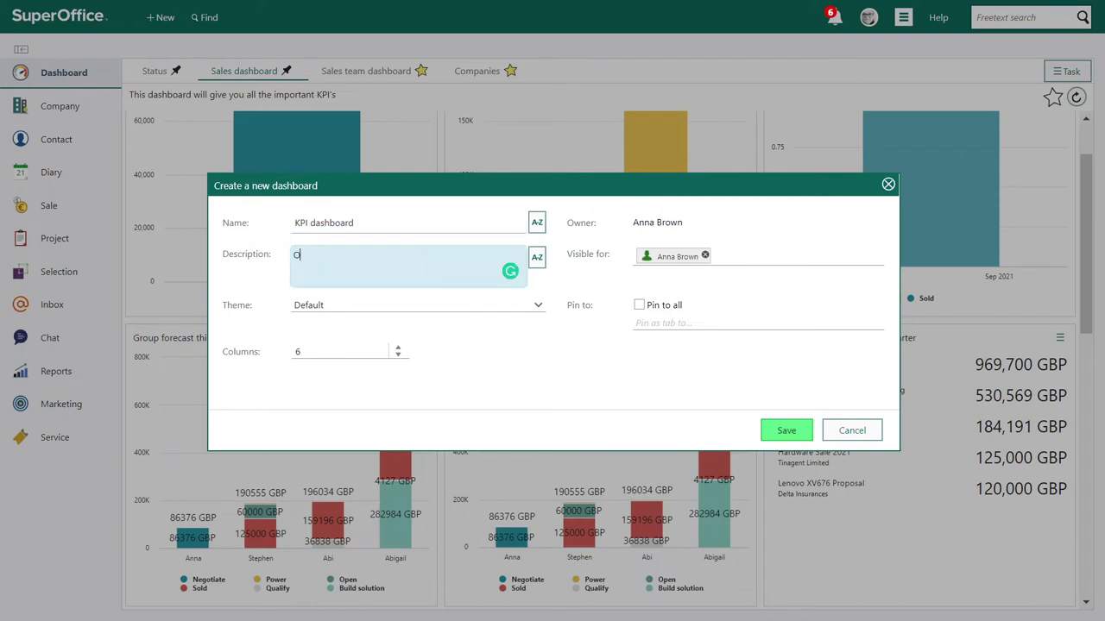
pyautogui.write("ur most important KPI's")
pyautogui.press('Tab')
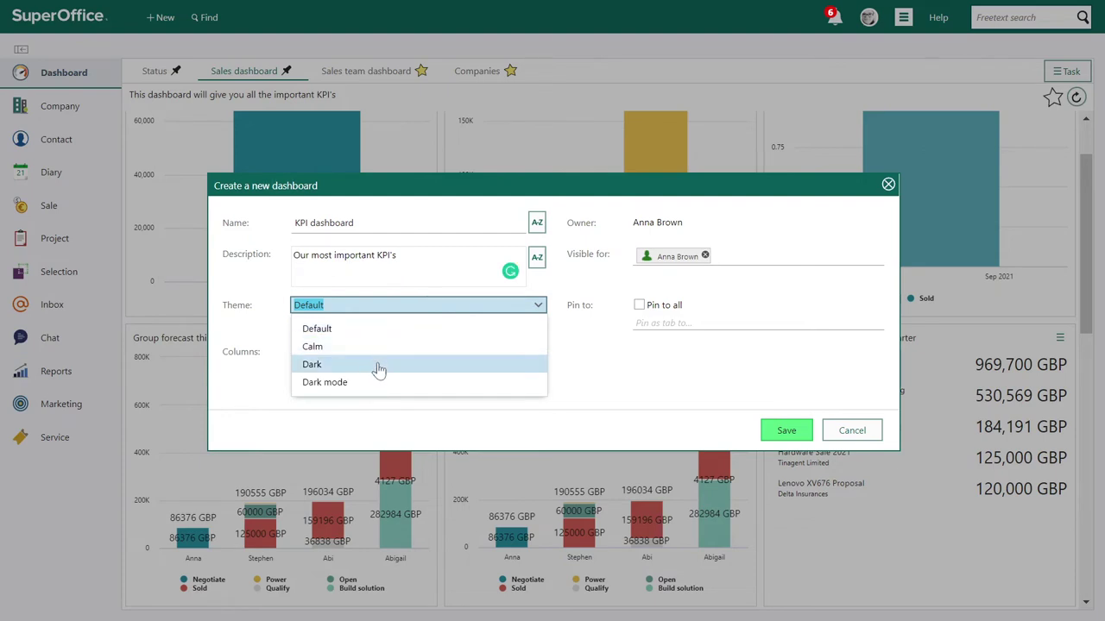
# Keep the Default theme and make the dashboard visible to Sales and Services, minus one Sales member
pyautogui.click(600, 387)
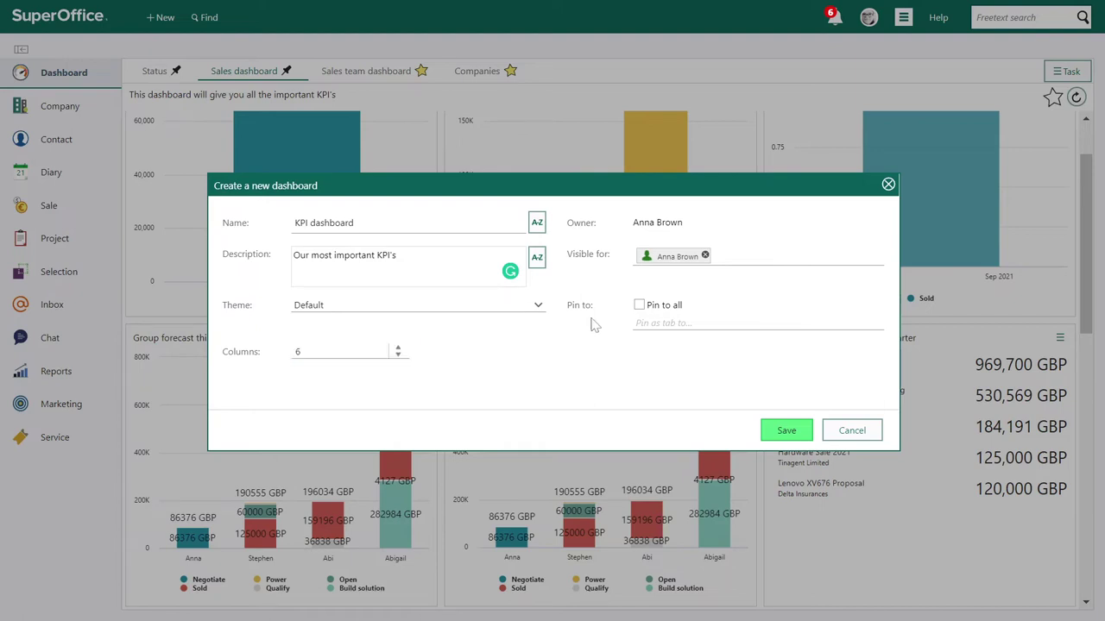
pyautogui.click(716, 264)
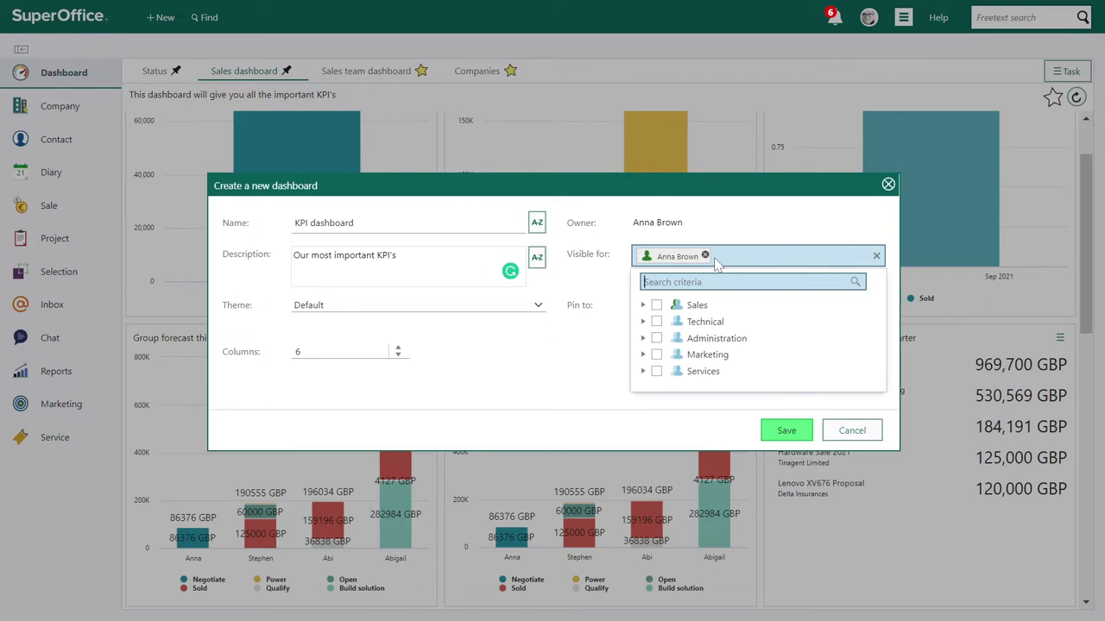
pyautogui.click(655, 305)
pyautogui.click(656, 413)
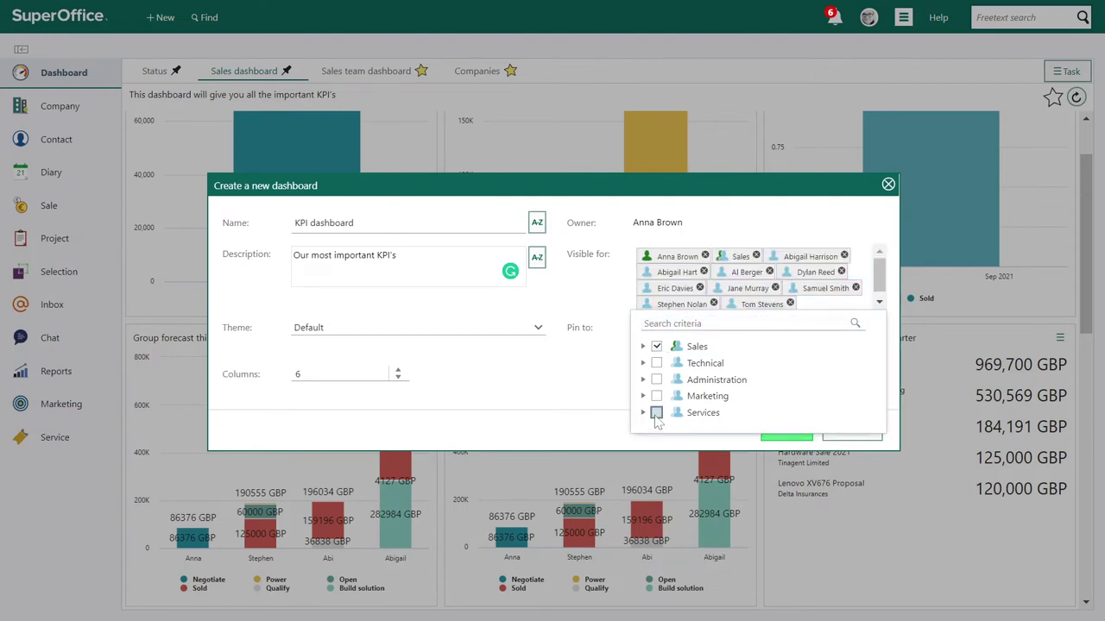
pyautogui.click(604, 363)
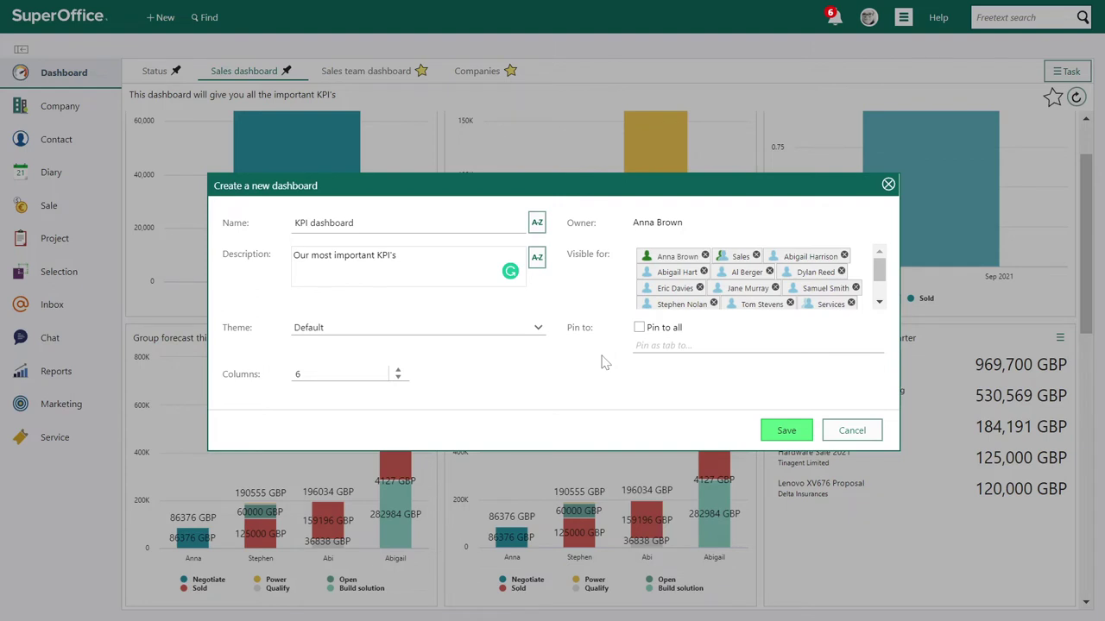
pyautogui.click(712, 303)
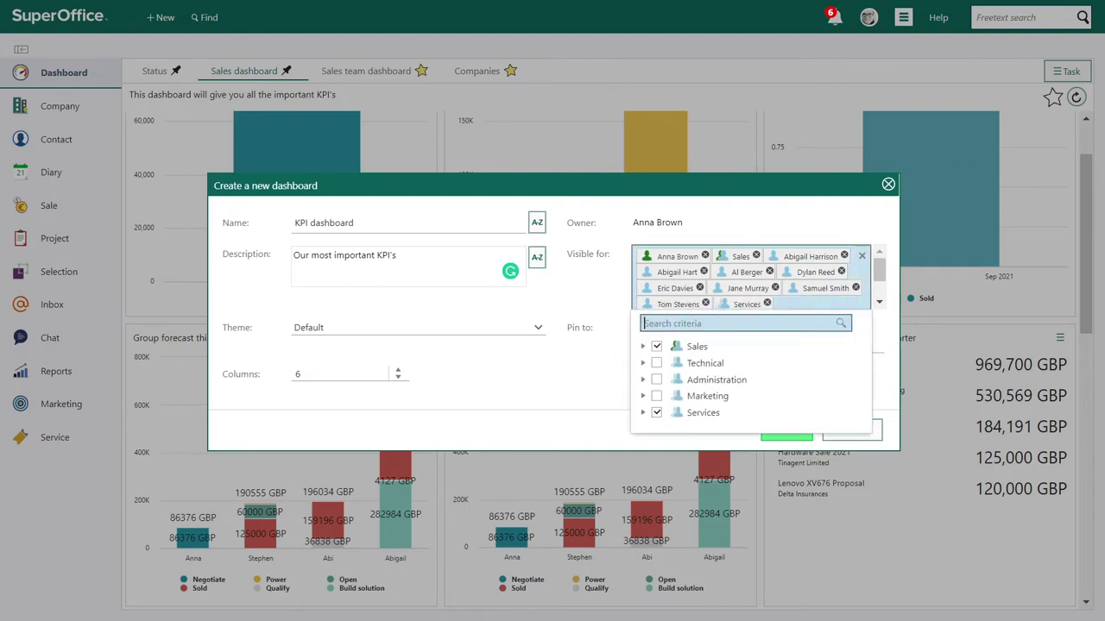
pyautogui.click(610, 379)
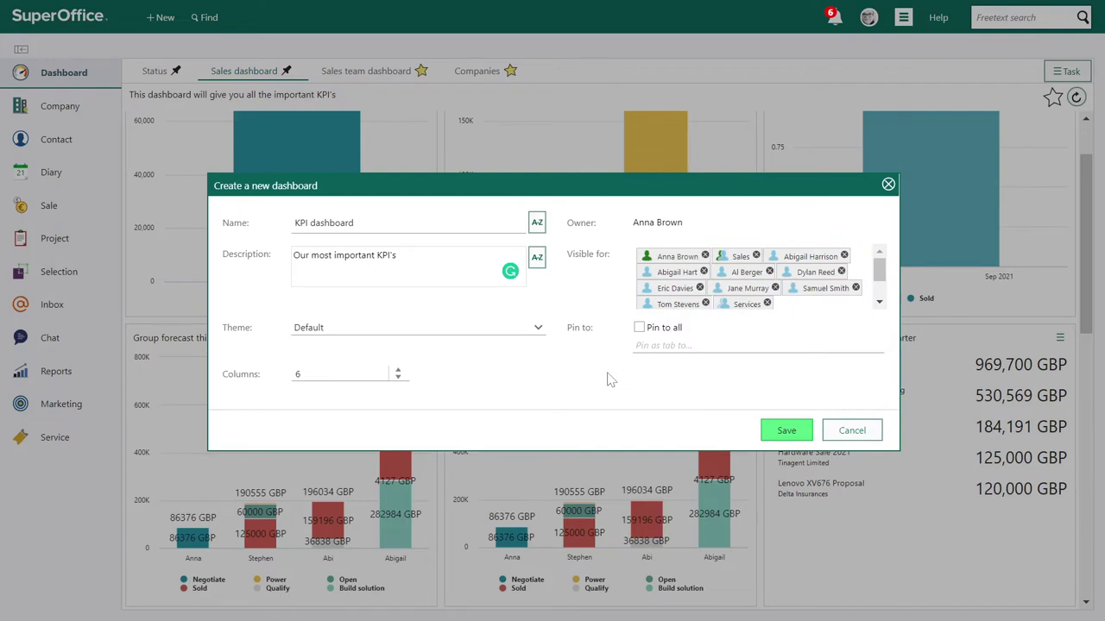
# Pin the KPI dashboard as a tab for the Sales group only, not everyone, and save it
pyautogui.click(638, 333)
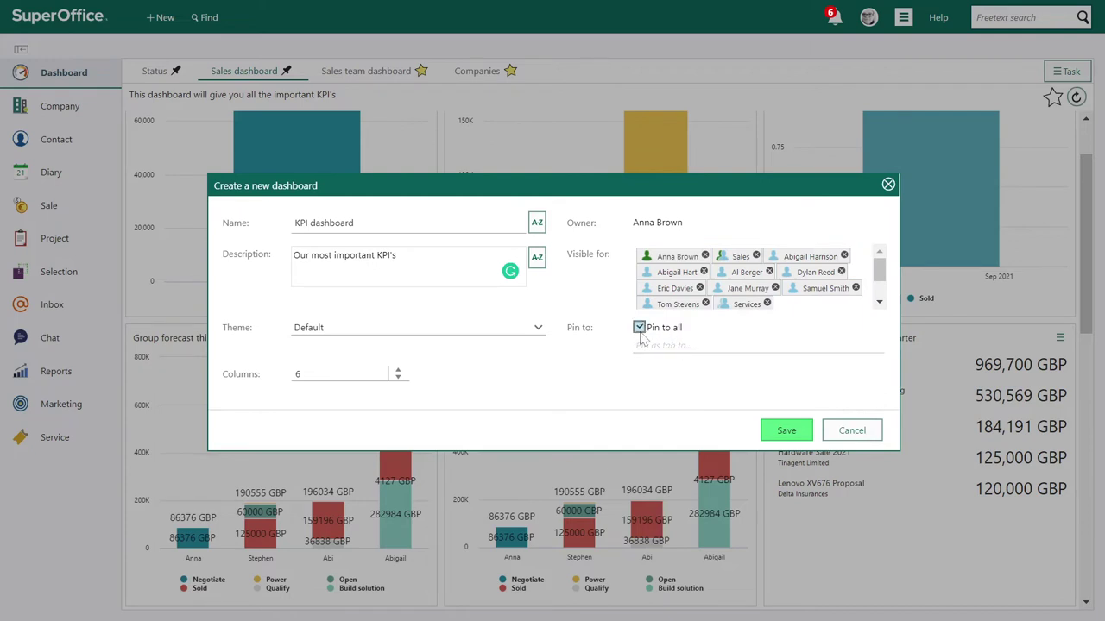
pyautogui.click(662, 346)
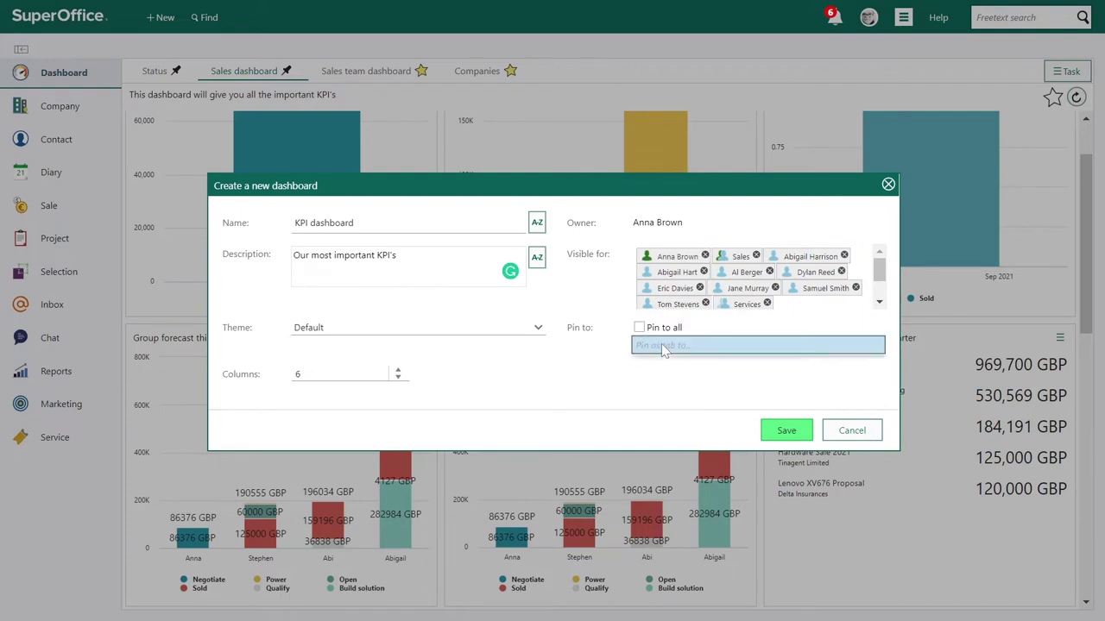
pyautogui.click(656, 393)
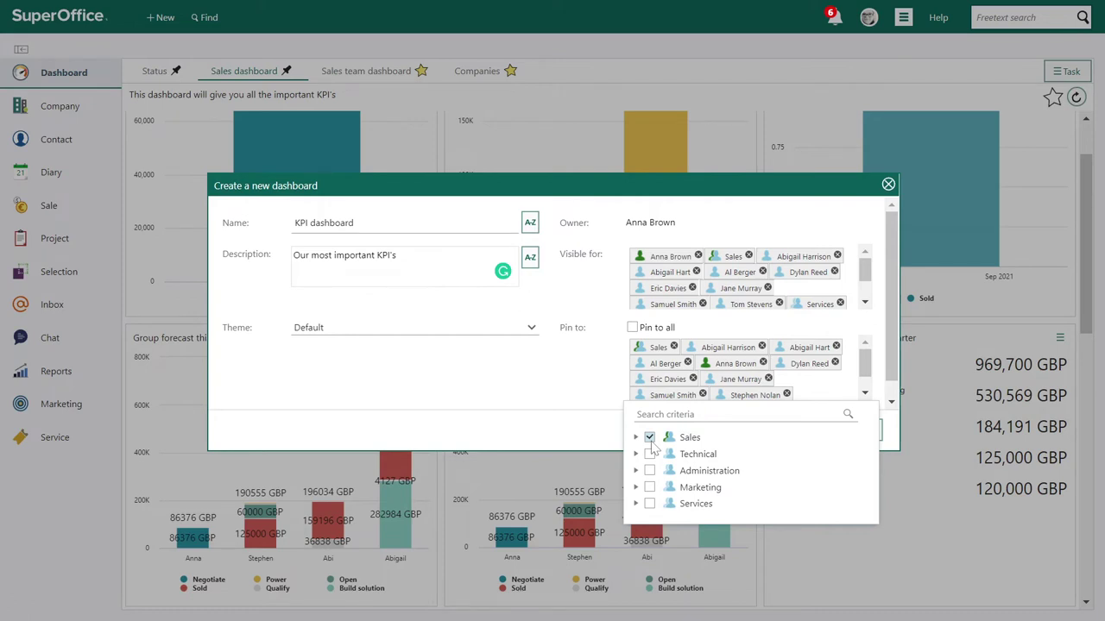
pyautogui.click(650, 439)
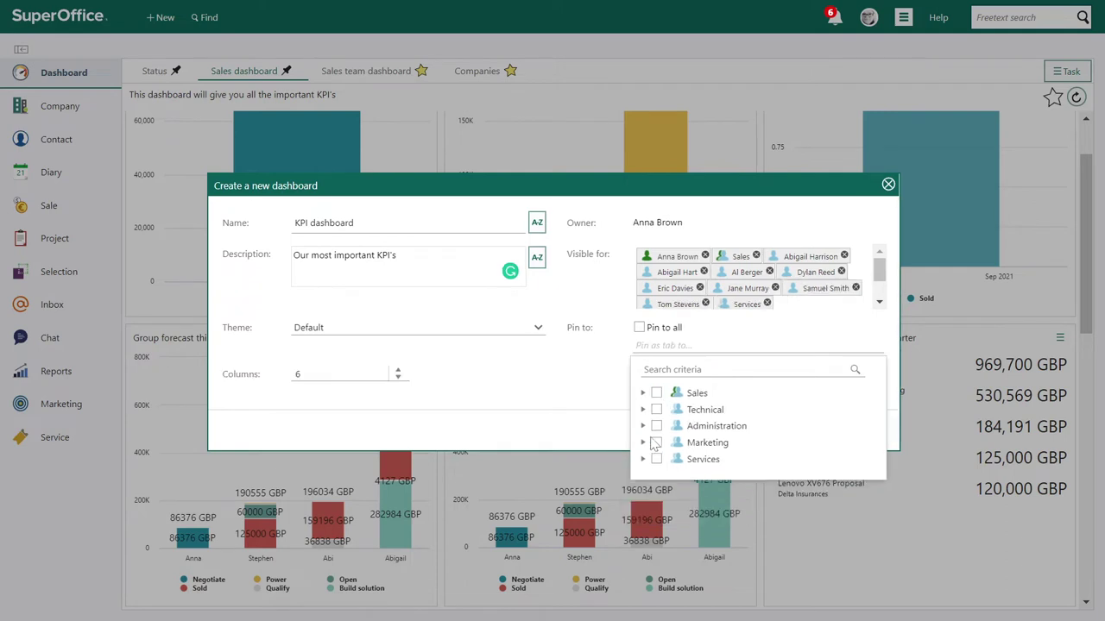
pyautogui.click(695, 395)
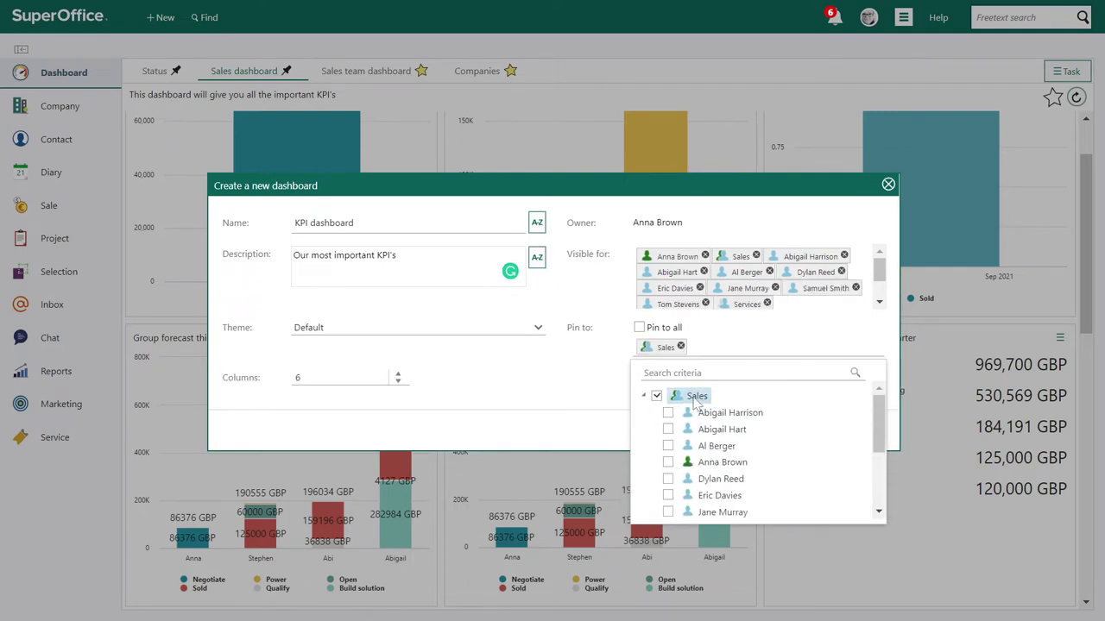
pyautogui.click(619, 407)
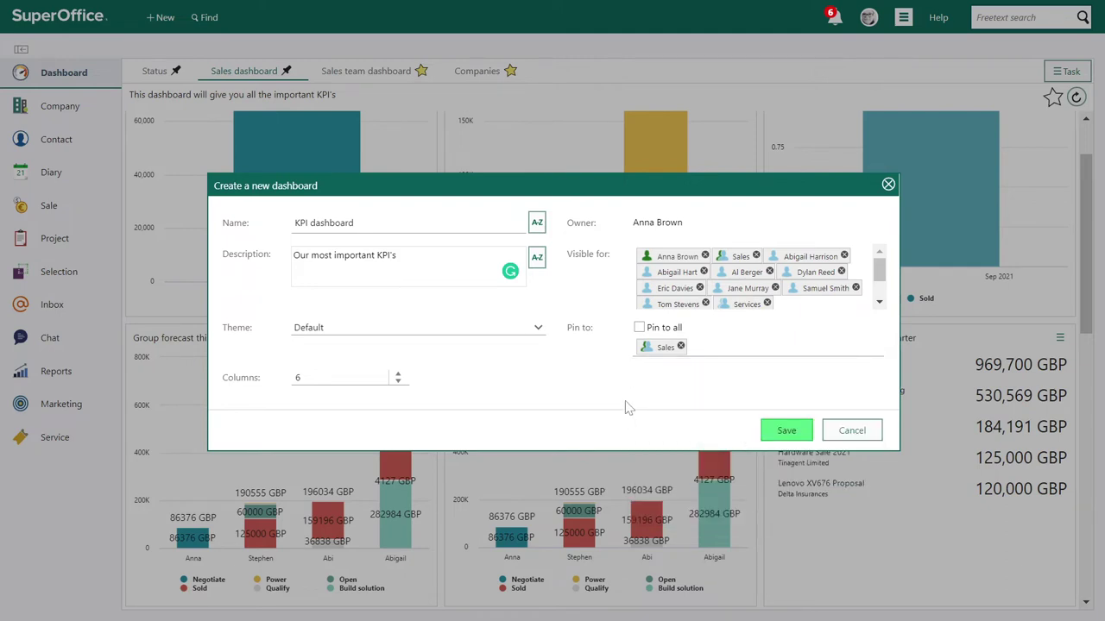
pyautogui.click(786, 430)
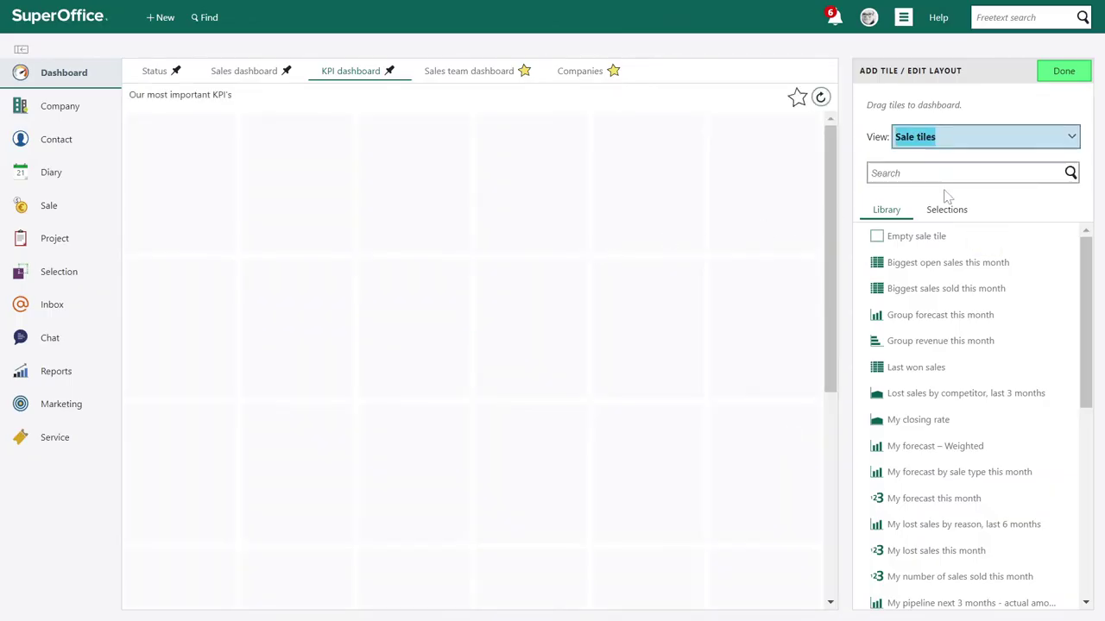
# Add Group forecast this month, Last won sales, My closing rate and sales-by-source tiles, widening the last to two columns
pyautogui.click(1032, 316)
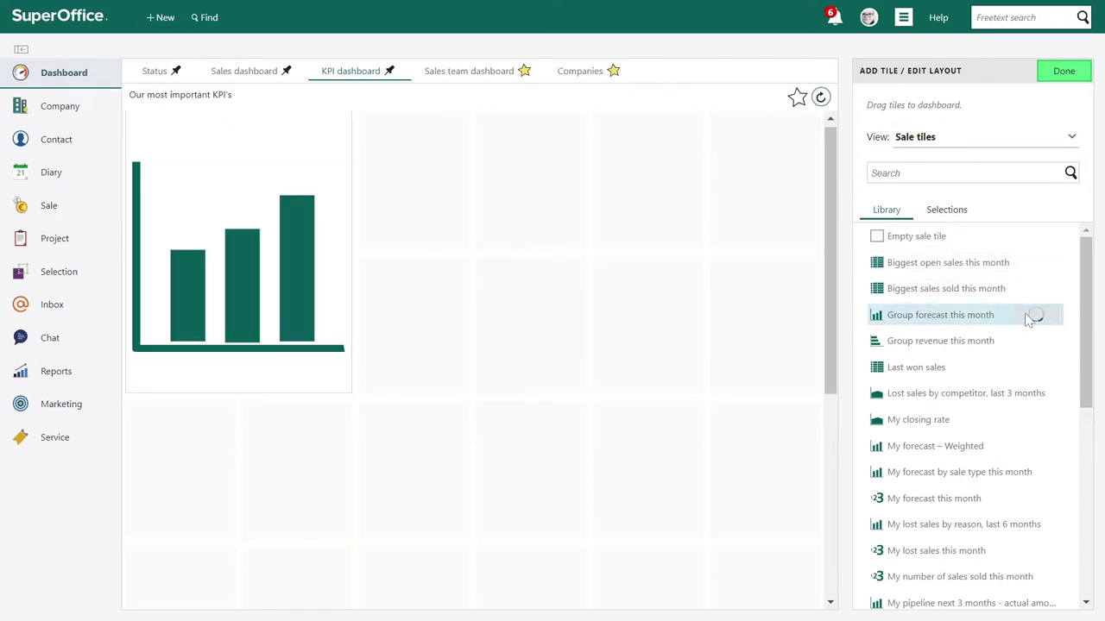
pyautogui.click(1038, 368)
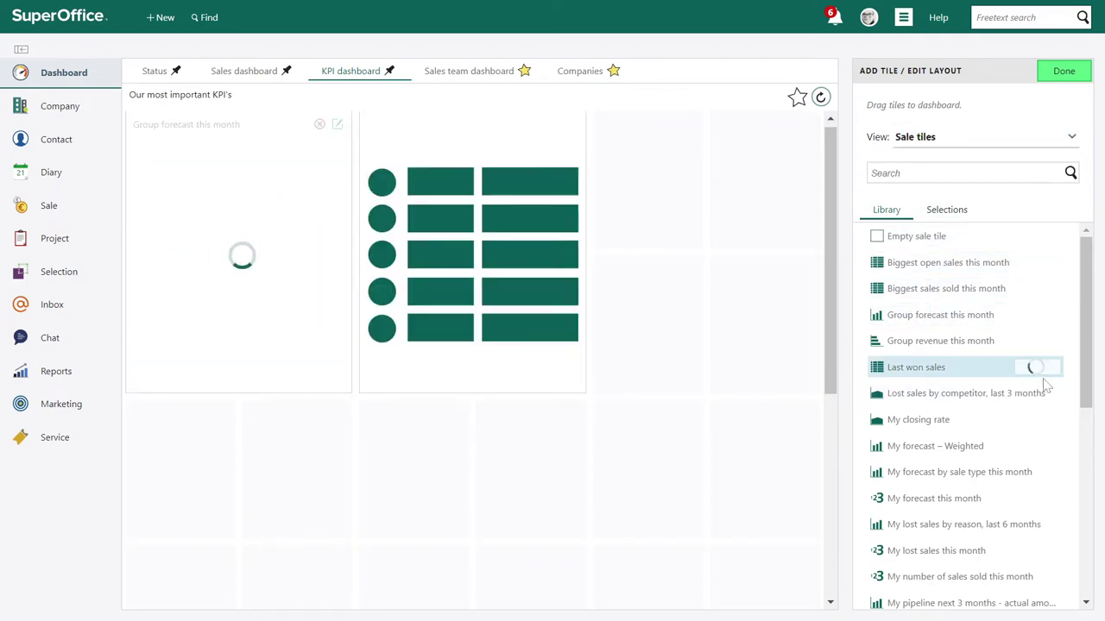
pyautogui.click(1039, 420)
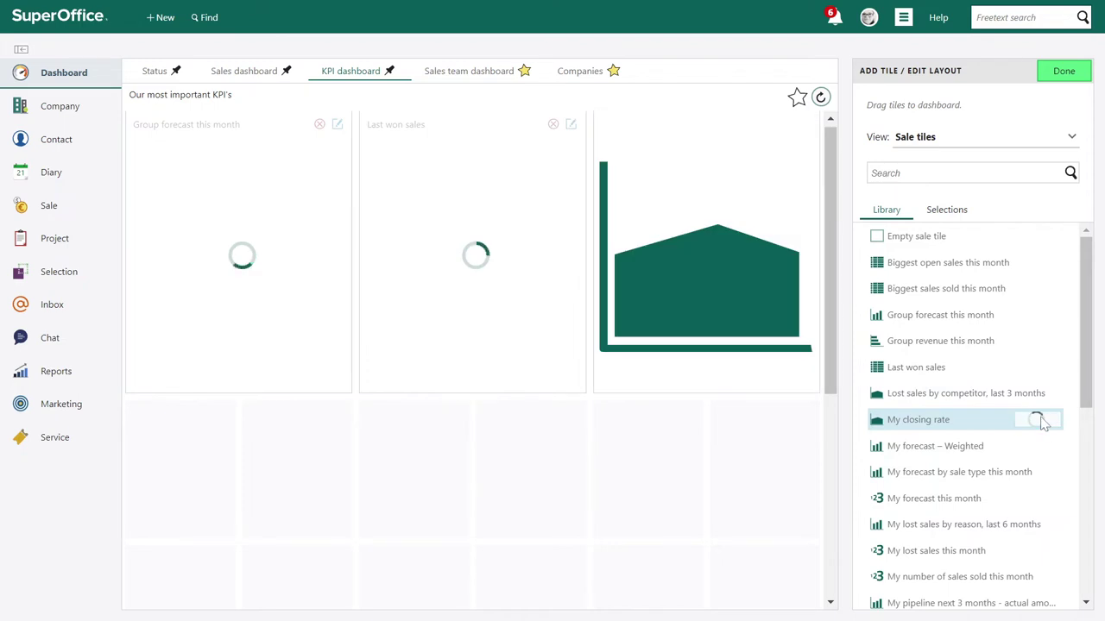
pyautogui.scroll(-4, 1042, 423)
pyautogui.click(1040, 519)
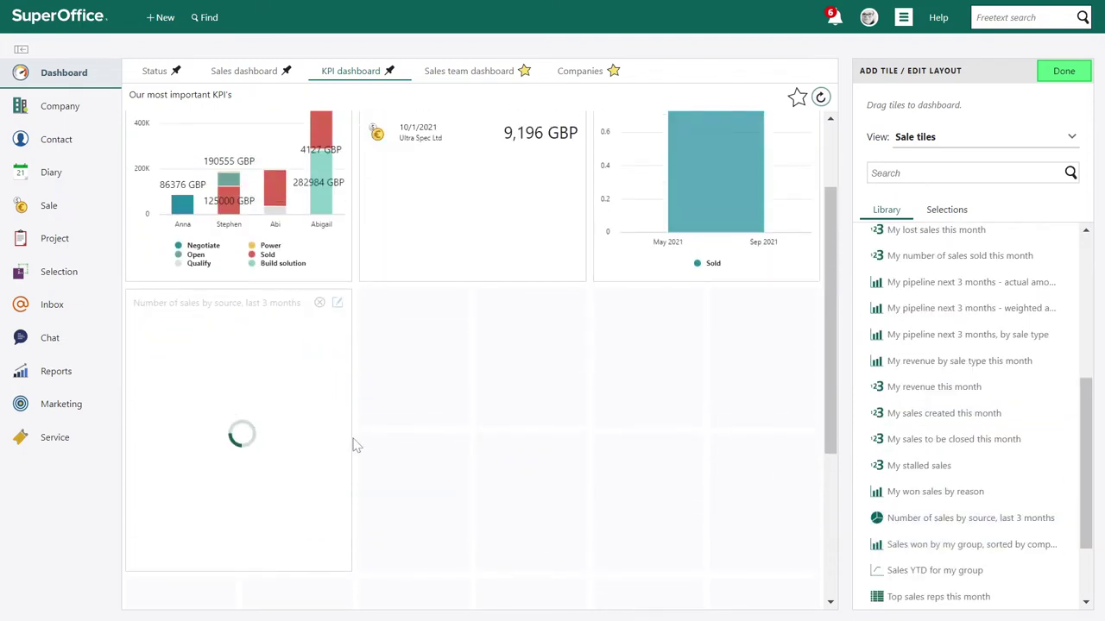
pyautogui.moveTo(350, 432); pyautogui.dragTo(486, 443)
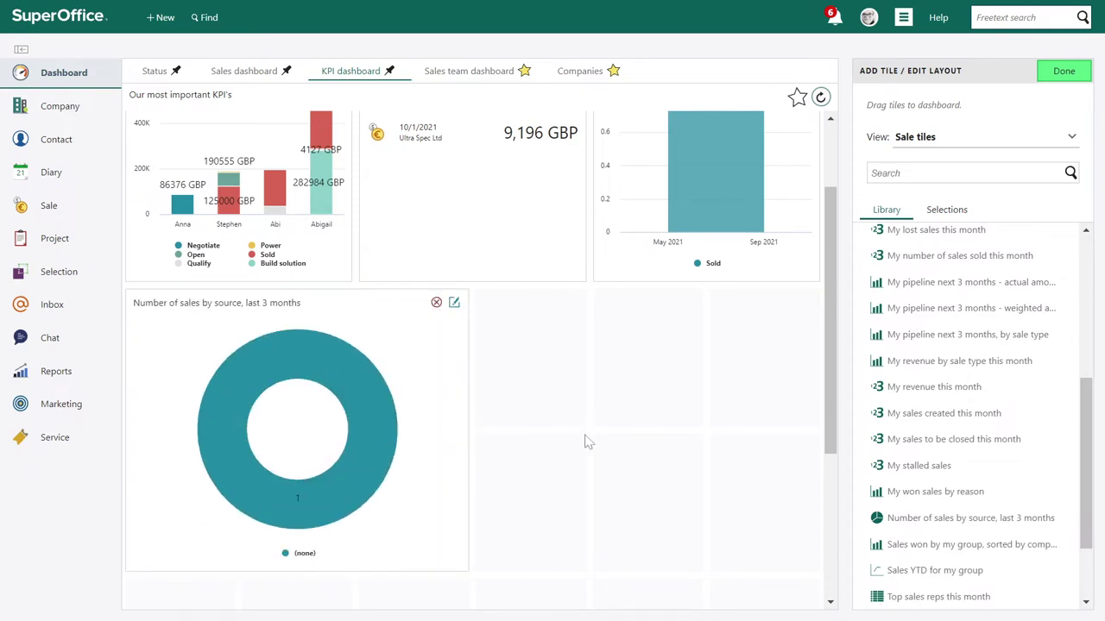
# Add an Empty sale tile from the top of the Library
pyautogui.scroll(2, 586, 442)
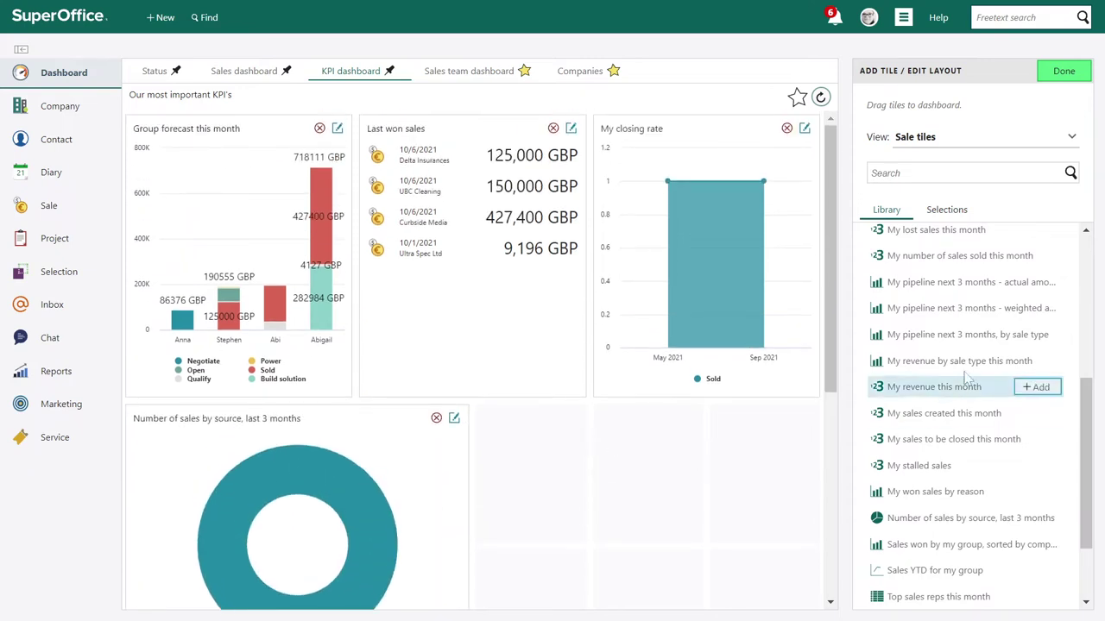
pyautogui.scroll(4, 966, 367)
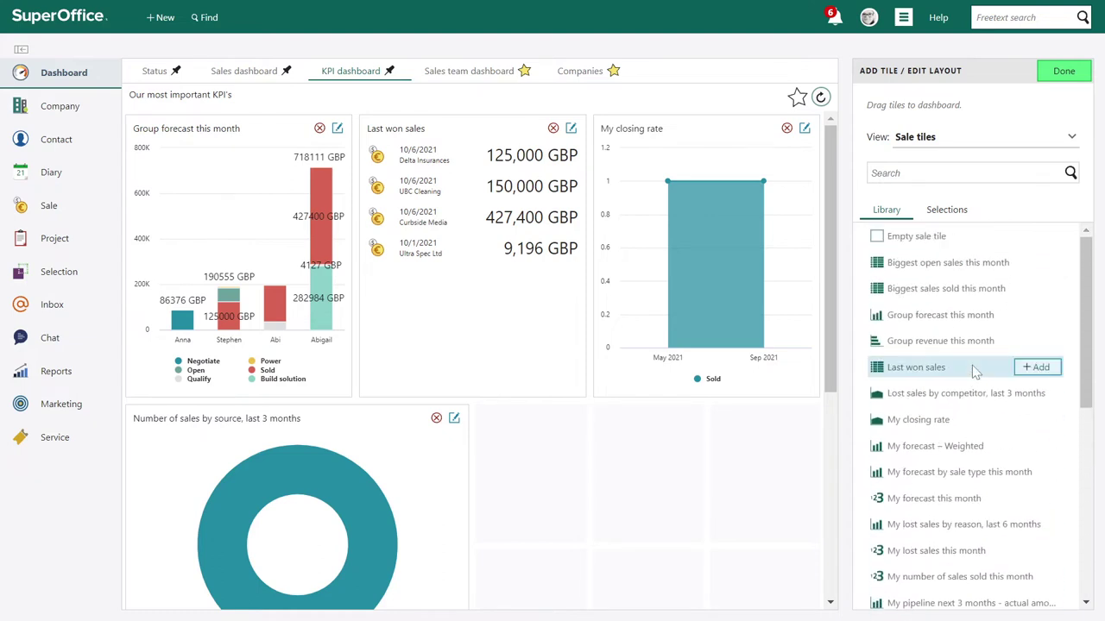
pyautogui.moveTo(978, 232)
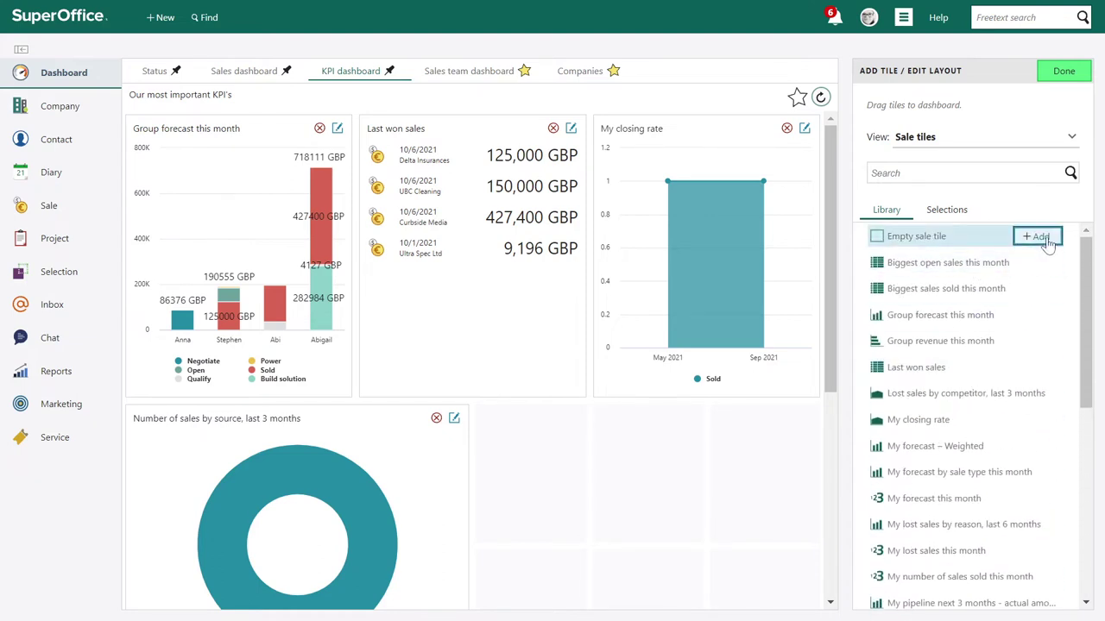
pyautogui.click(1040, 236)
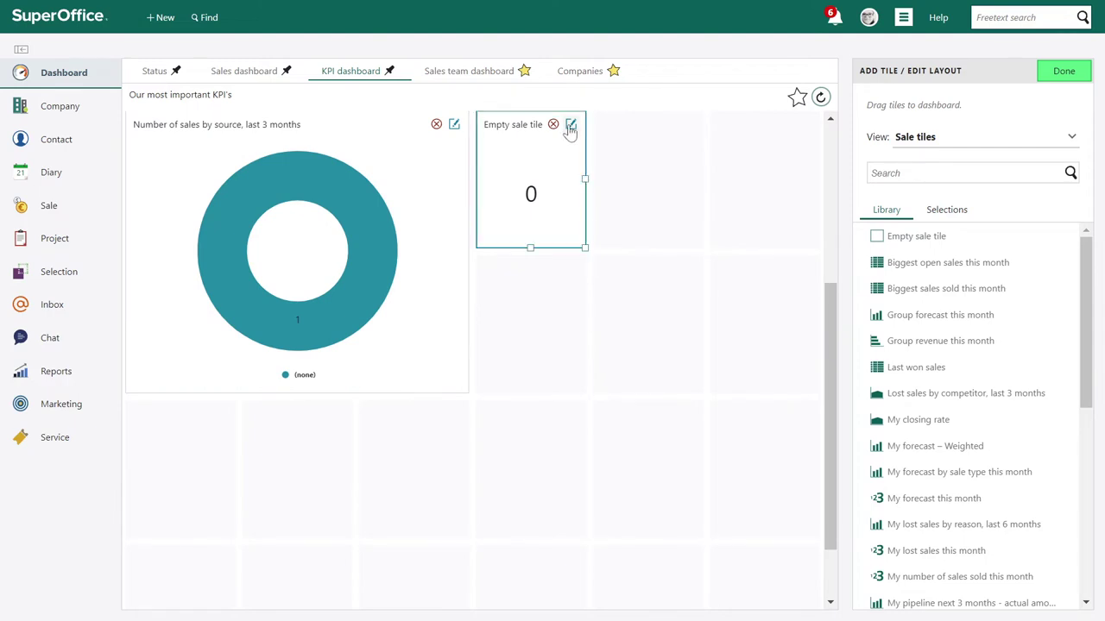
# Retitle the new tile 'Sales registered this year' and check its title translations
pyautogui.click(570, 127)
pyautogui.hotkey('ctrl', 'a')
pyautogui.write('Sales ')
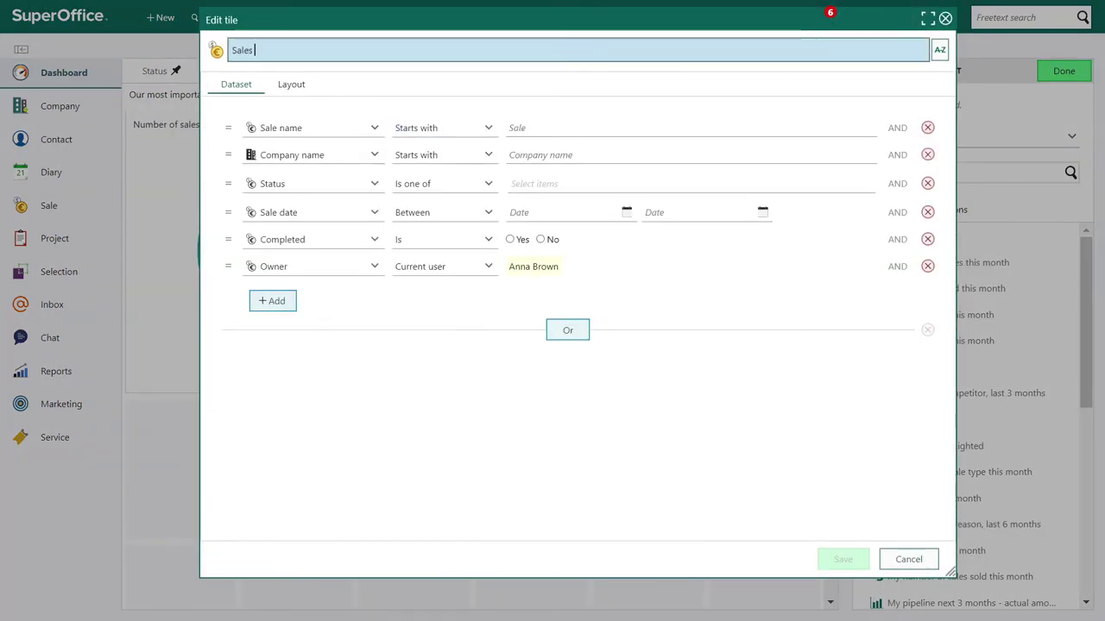
pyautogui.write('registered this year')
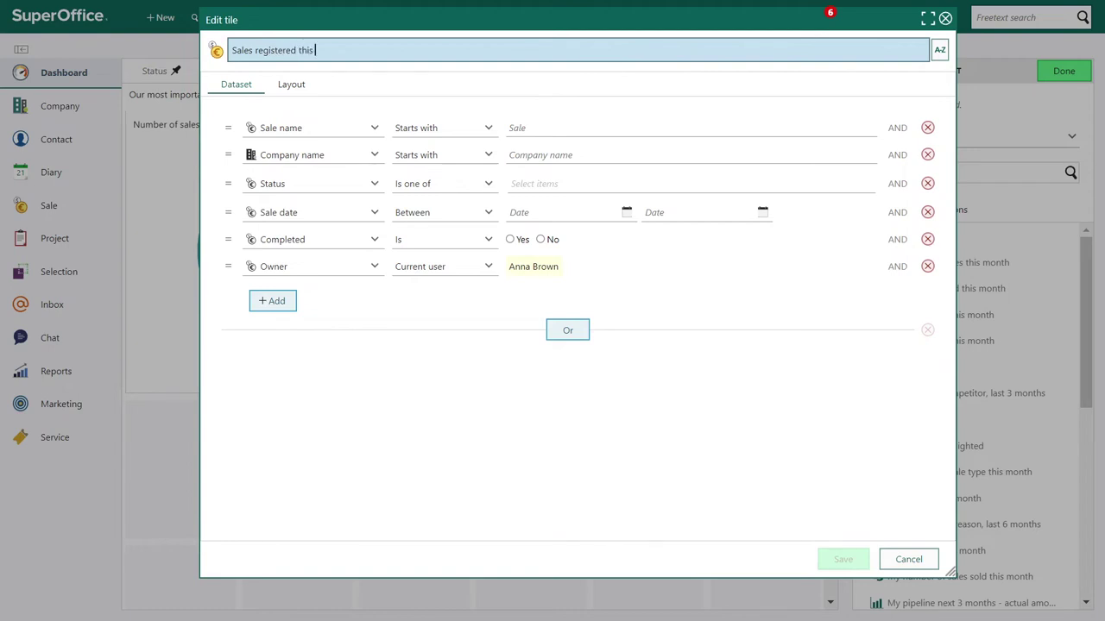
pyautogui.click(939, 49)
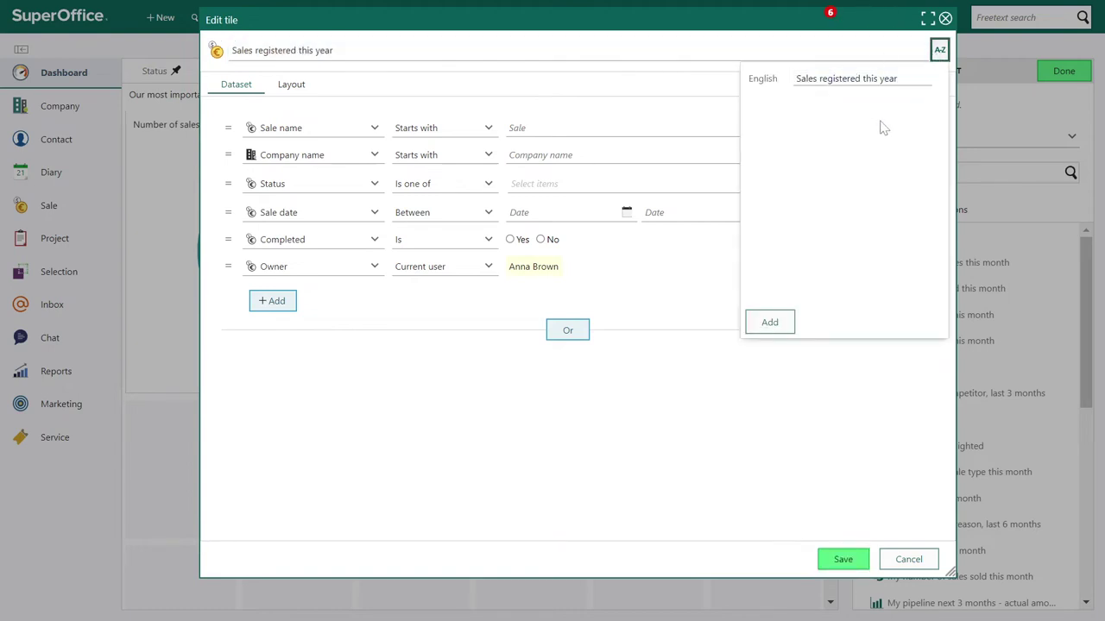
pyautogui.click(660, 251)
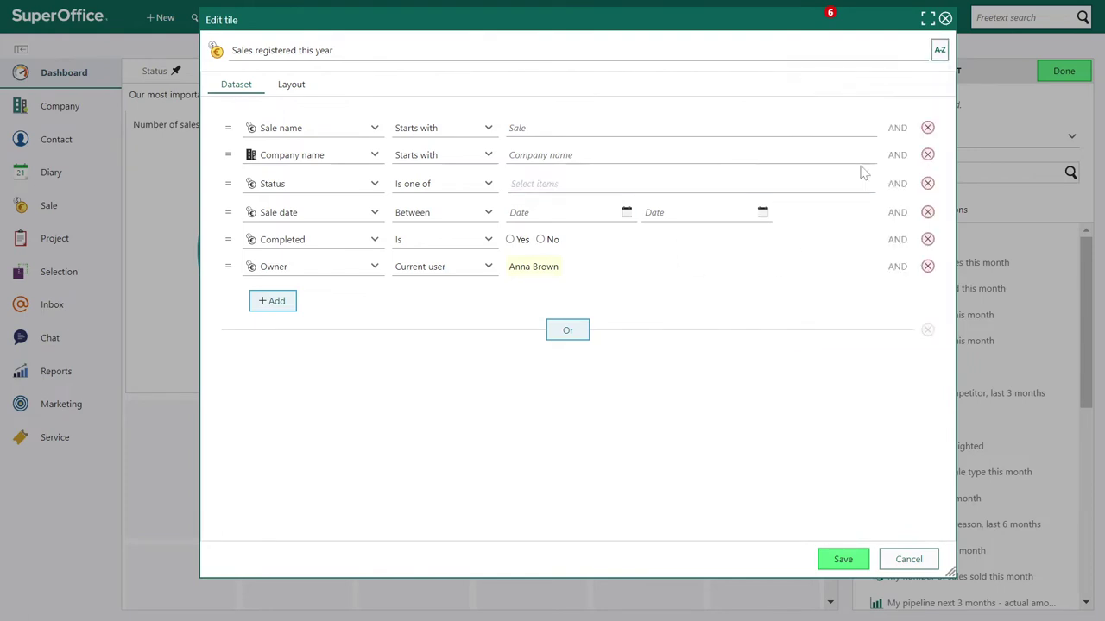
# Remove every filter except Sale date and restrict Sale date to This Year
pyautogui.click(927, 127)
pyautogui.click(926, 128)
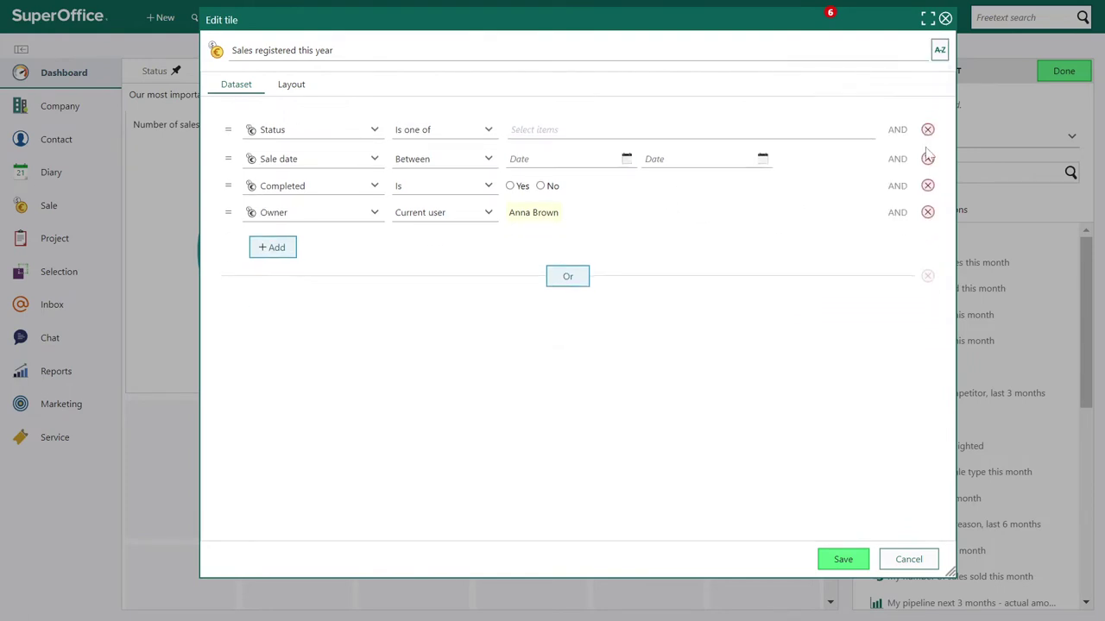
pyautogui.click(927, 127)
pyautogui.click(928, 155)
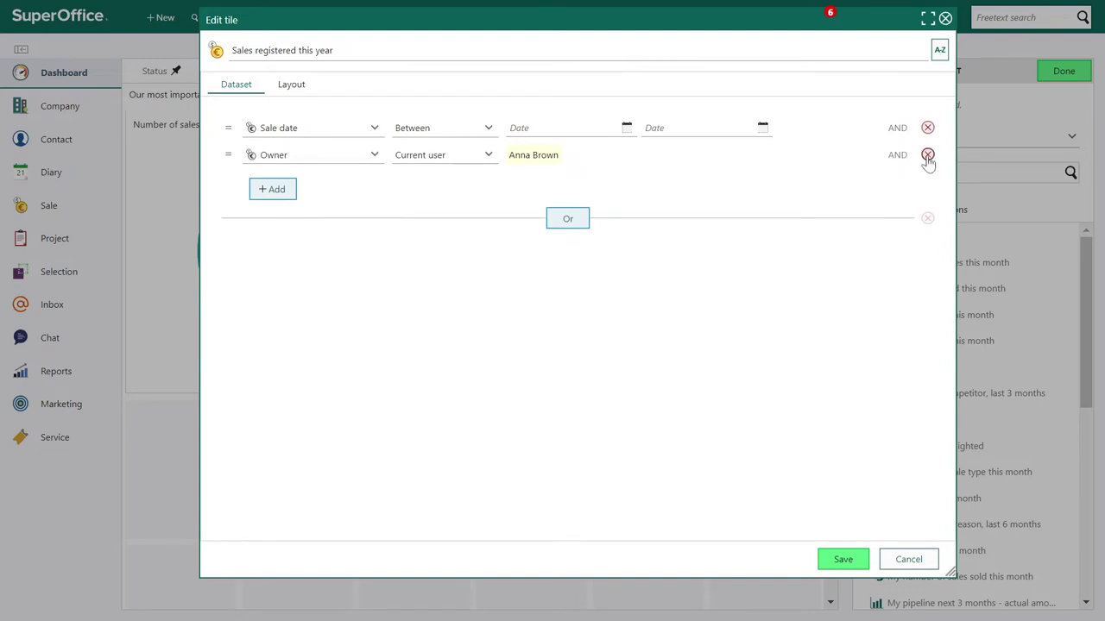
pyautogui.click(928, 156)
pyautogui.click(479, 135)
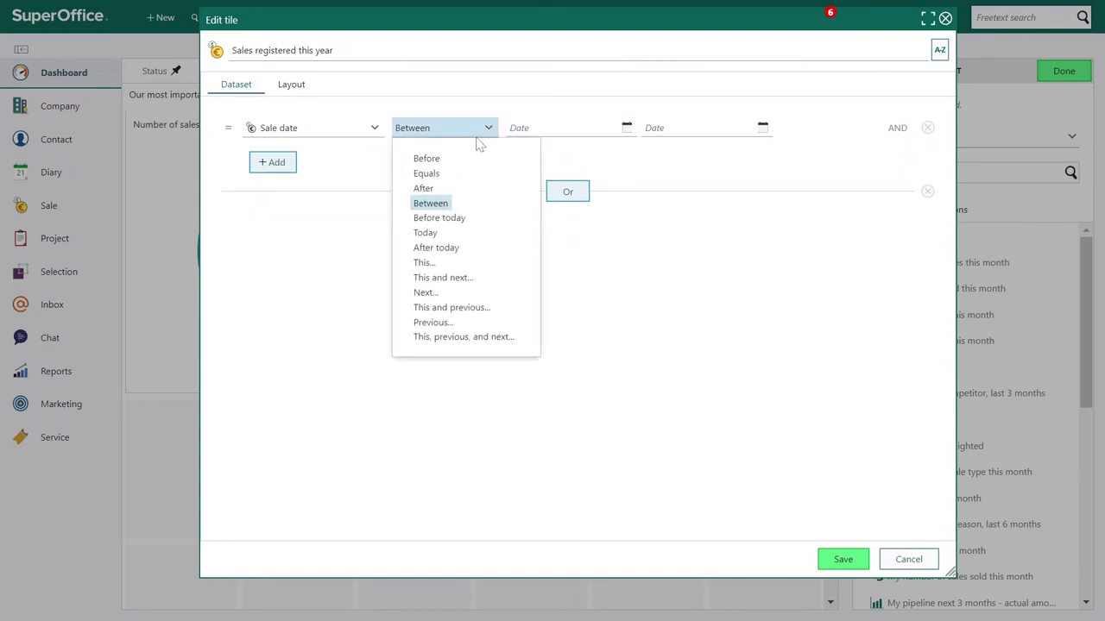
pyautogui.click(436, 264)
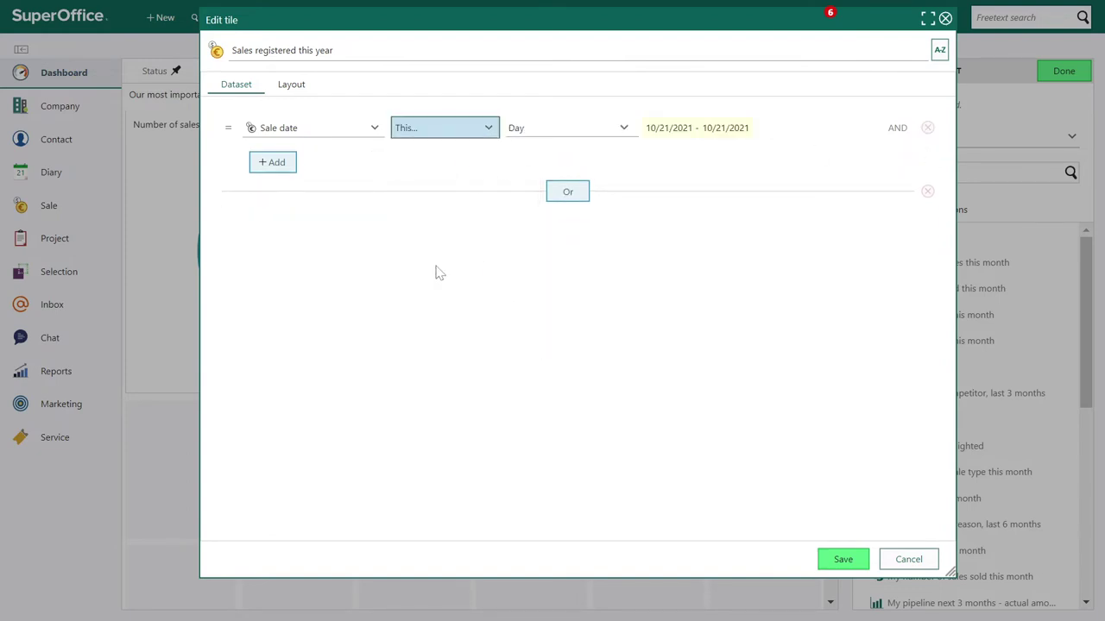
pyautogui.click(626, 130)
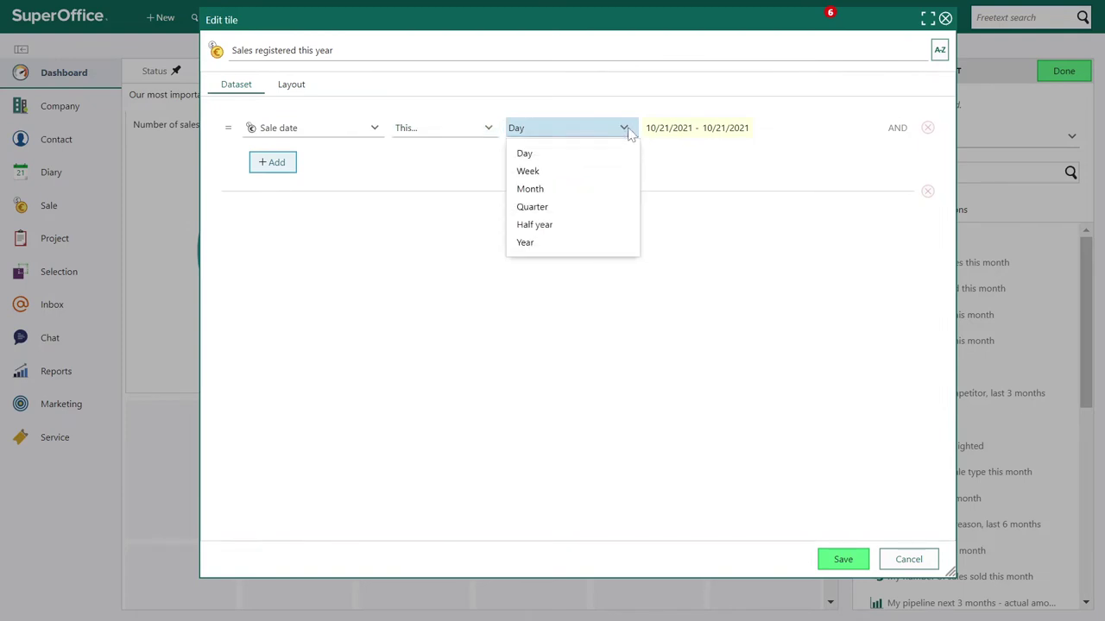
pyautogui.click(561, 243)
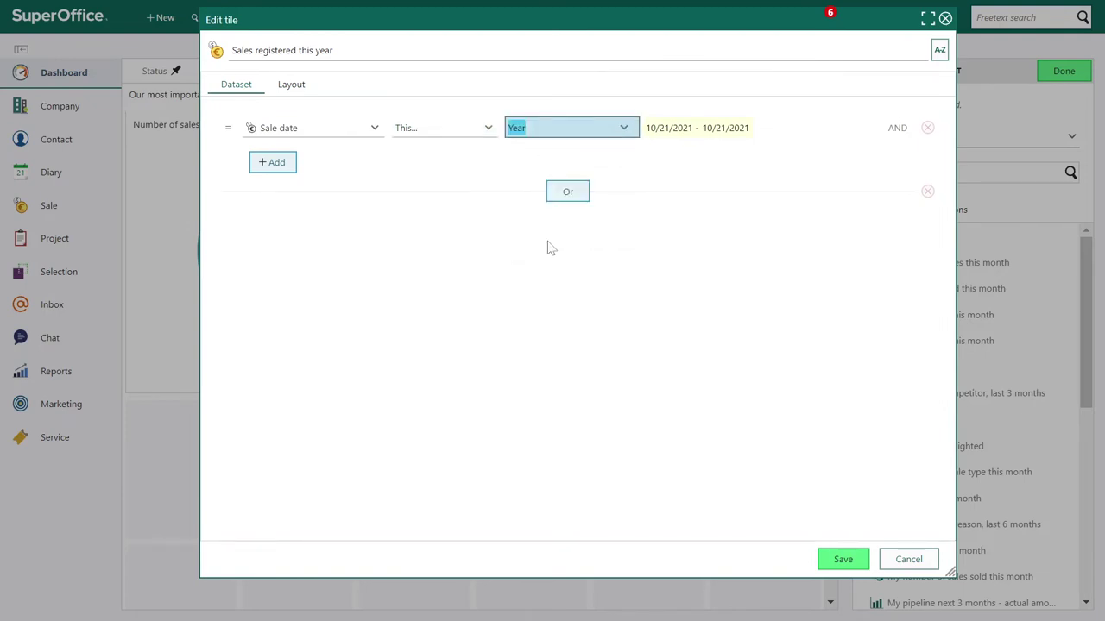
pyautogui.click(288, 91)
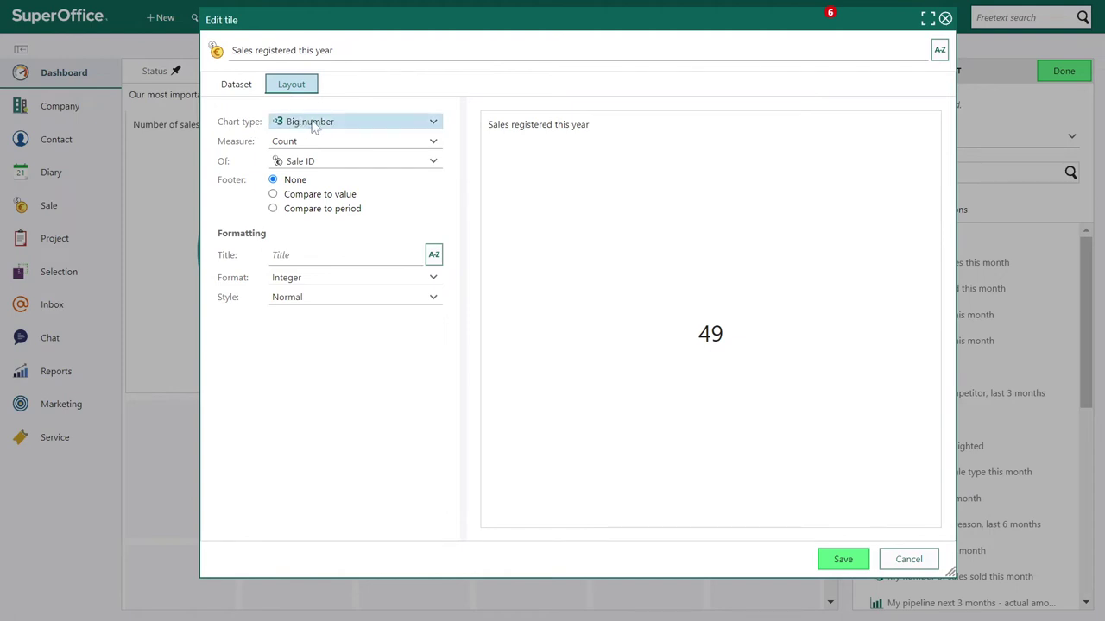
# Keep the Big number chart type and set Measure to Sum of Amount, showing 6,007,260 GBP
pyautogui.click(315, 124)
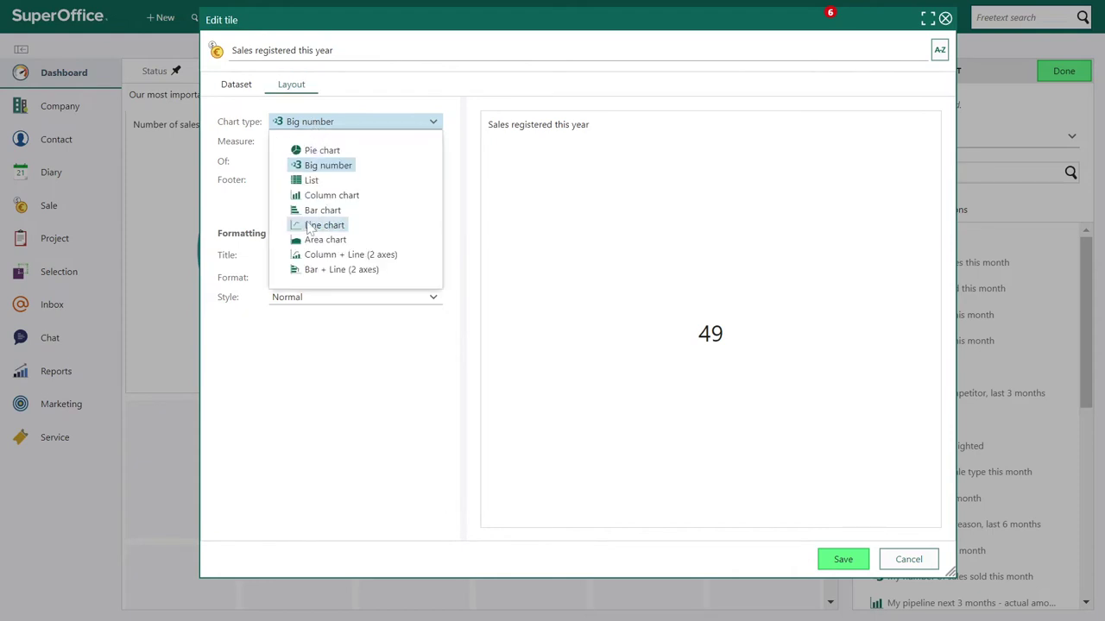
pyautogui.click(326, 103)
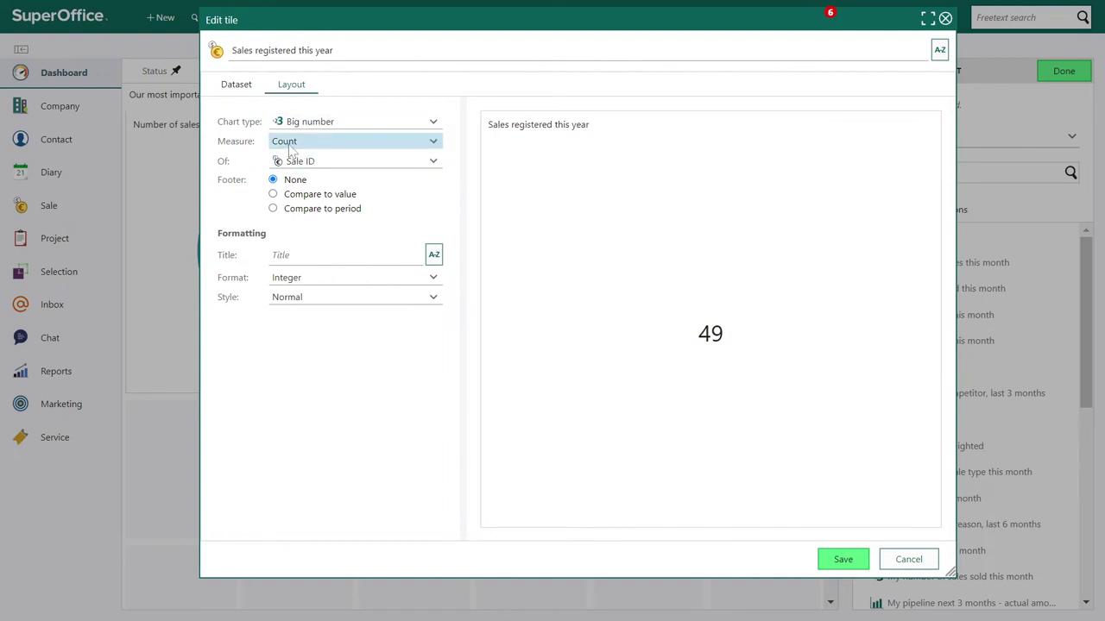
pyautogui.click(402, 148)
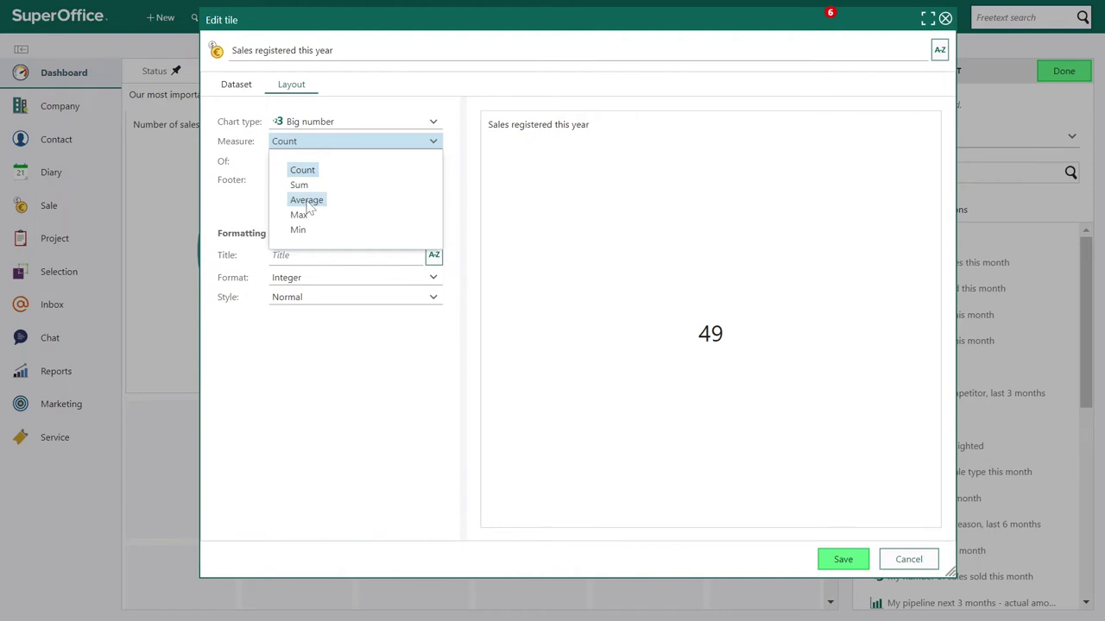
pyautogui.click(300, 185)
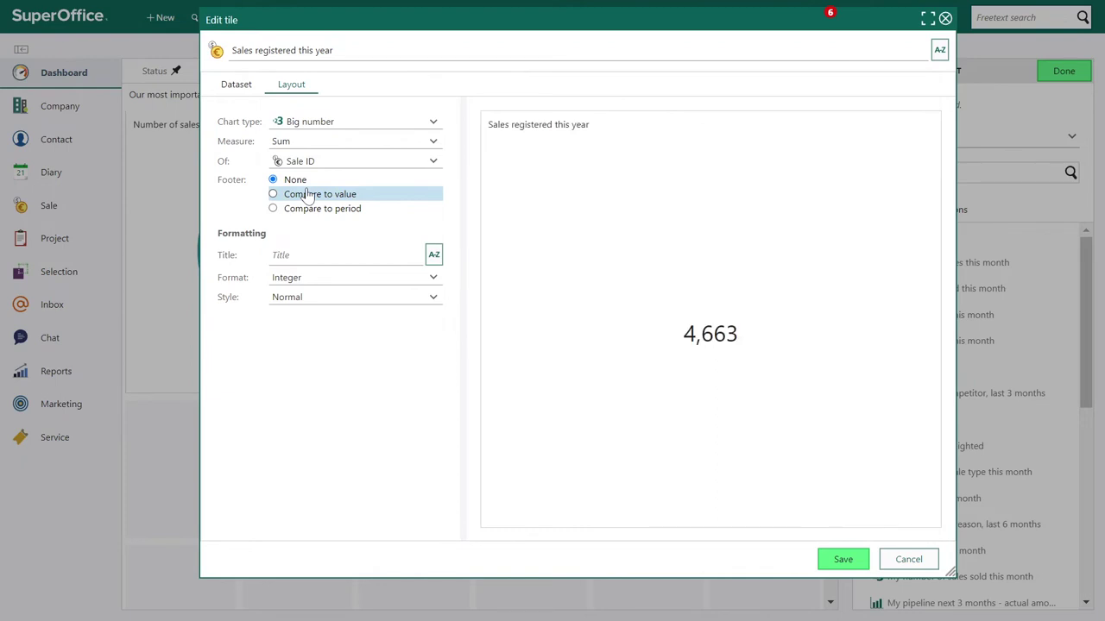
pyautogui.click(360, 166)
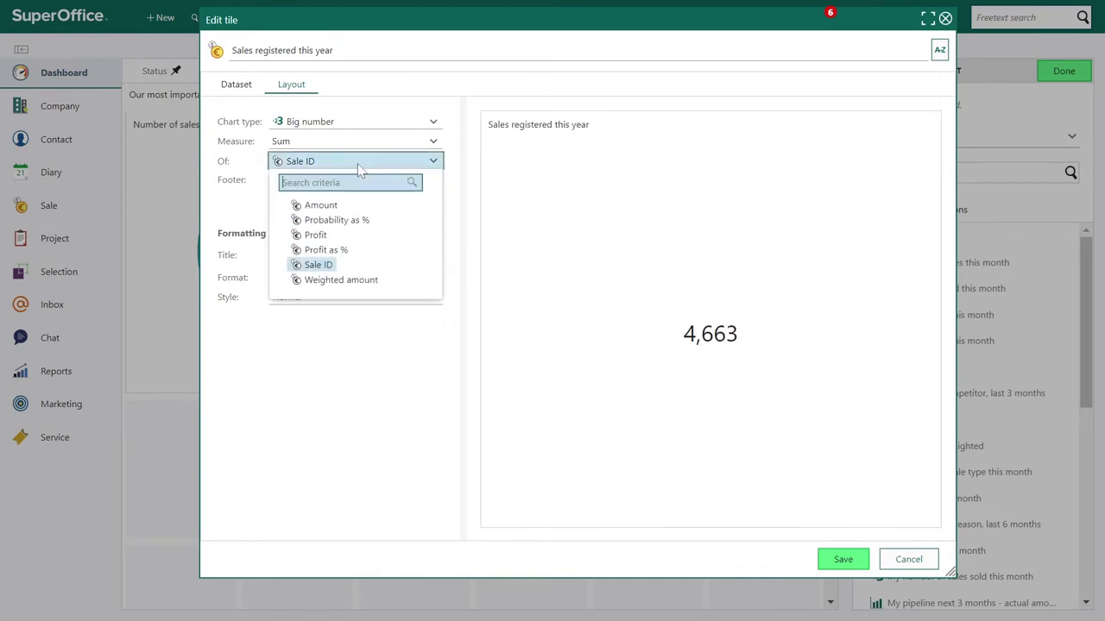
pyautogui.click(316, 206)
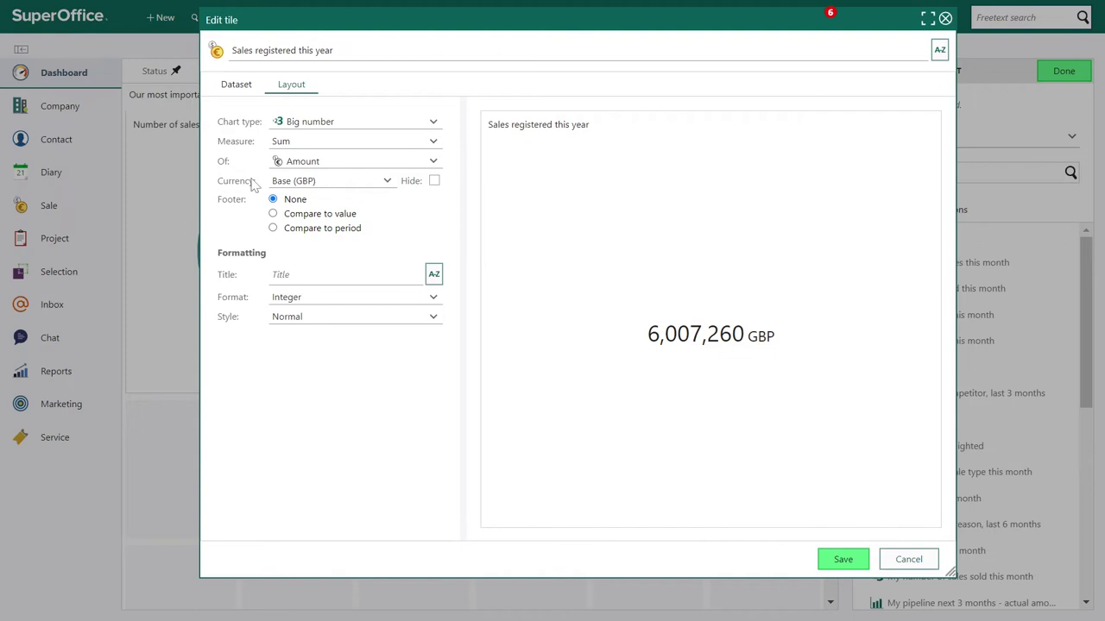
# Keep the base GBP currency with its unit shown on the number
pyautogui.click(285, 182)
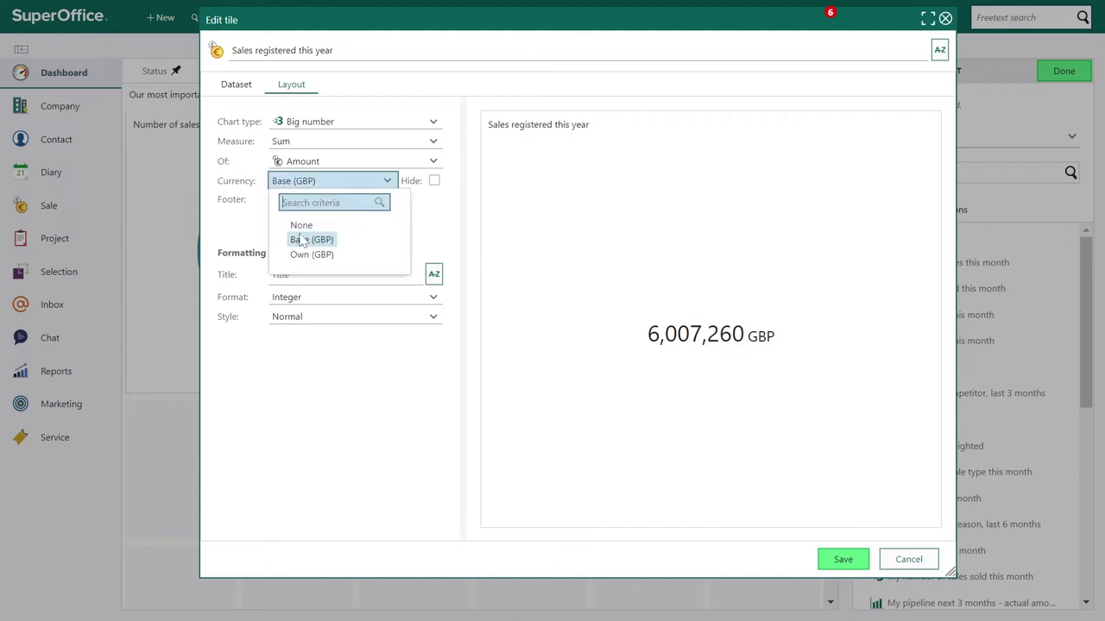
pyautogui.click(424, 215)
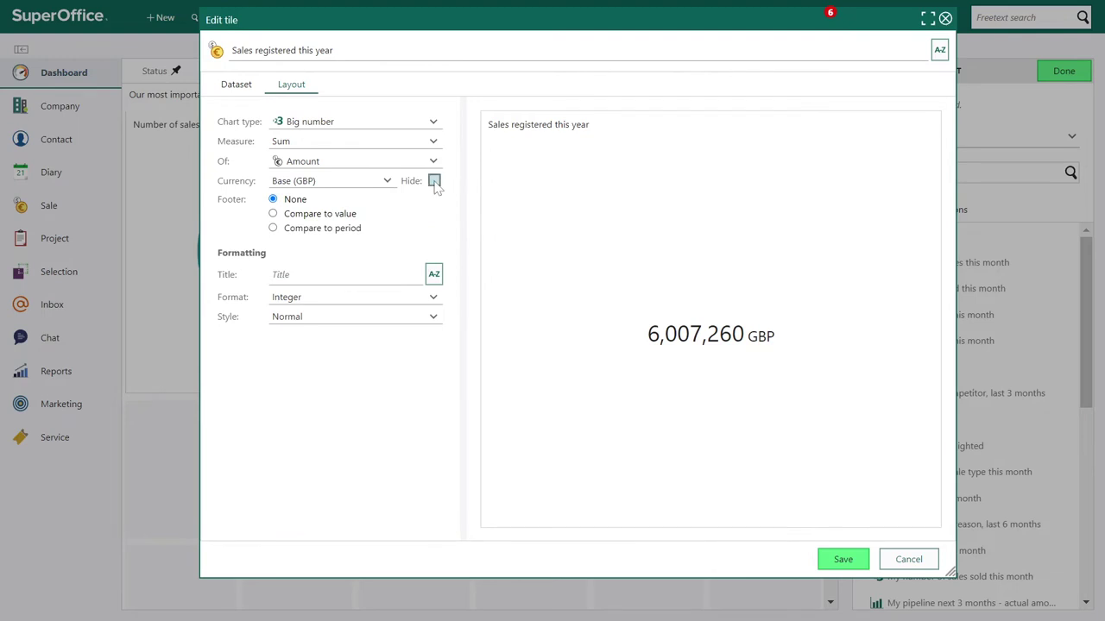
pyautogui.click(434, 182)
pyautogui.click(434, 182)
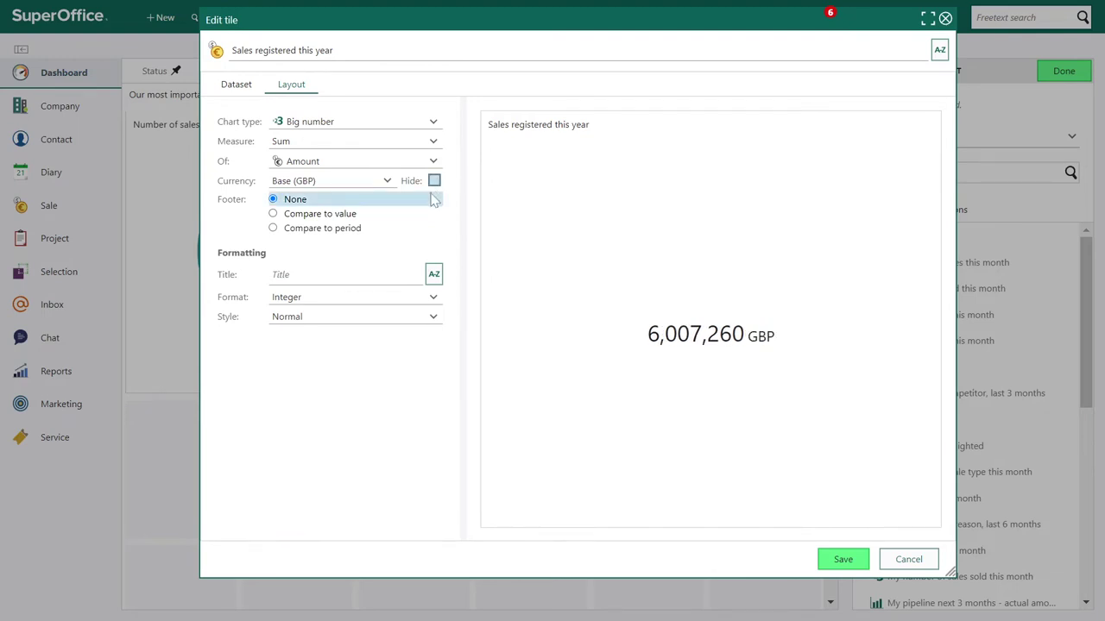
# Preview an 8,000,000 'Goal' footer comparison, then switch the footer to Compare to period
pyautogui.click(273, 215)
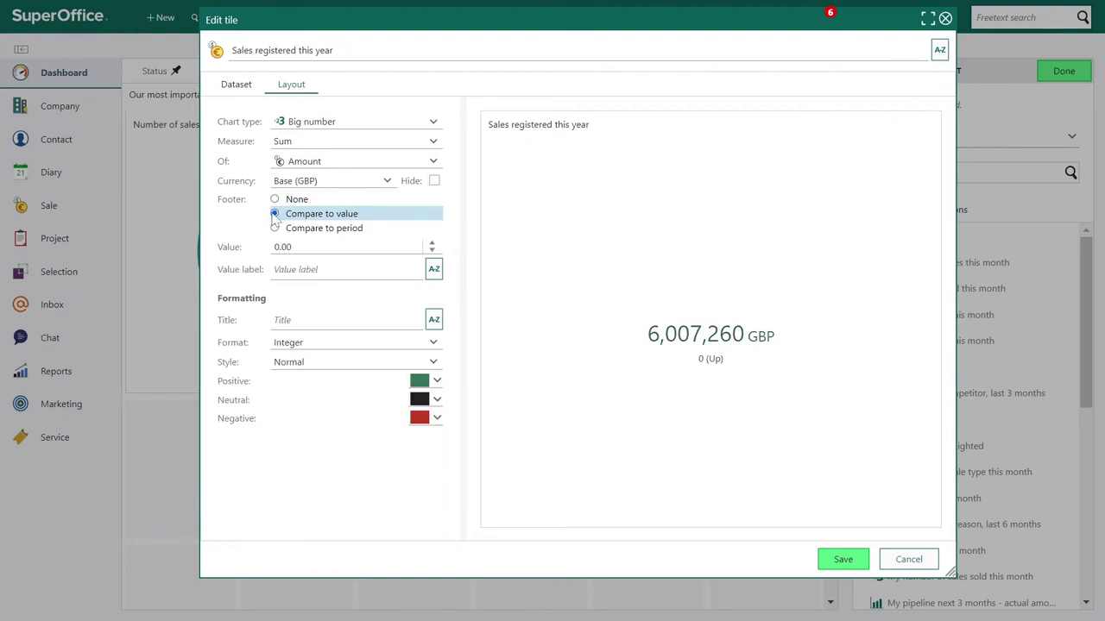
pyautogui.click(278, 247)
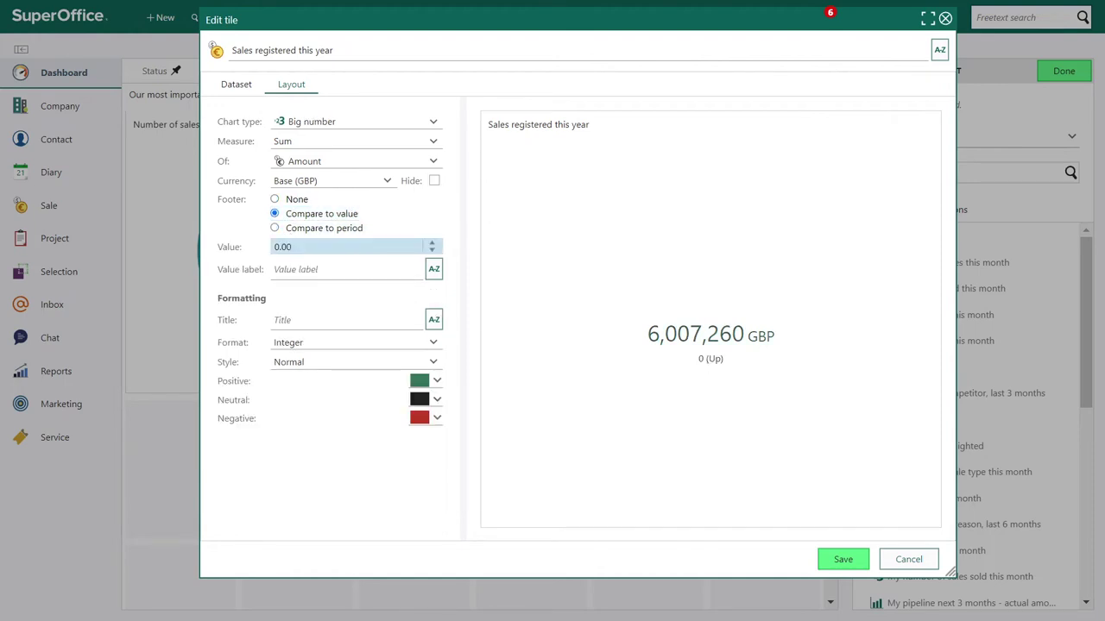
pyautogui.write('8,000,000')
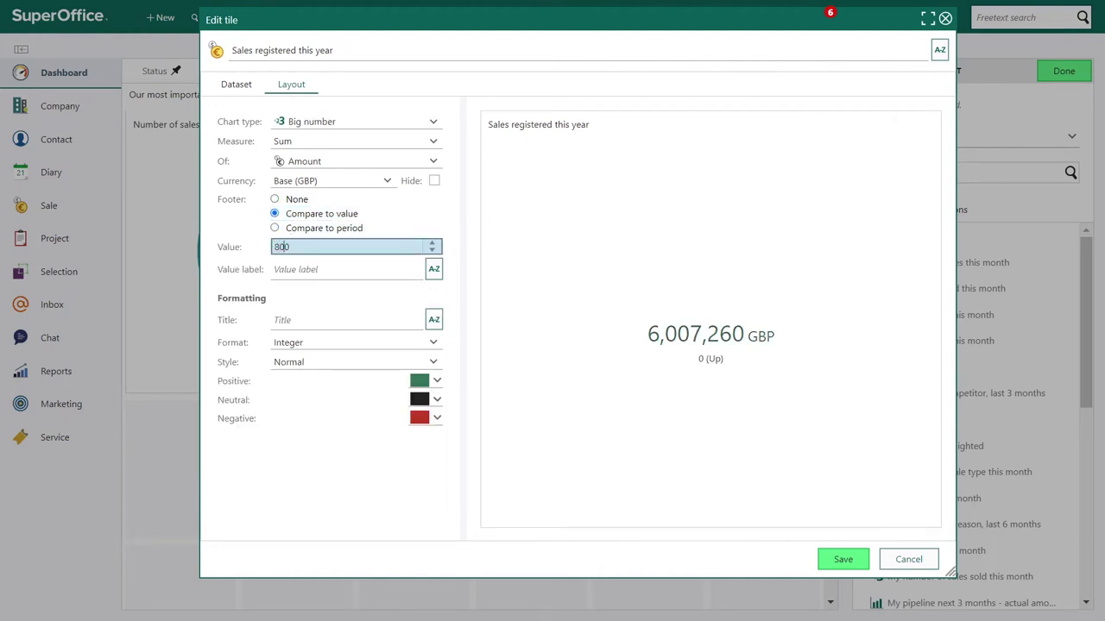
pyautogui.press('Tab')
pyautogui.write('Goal')
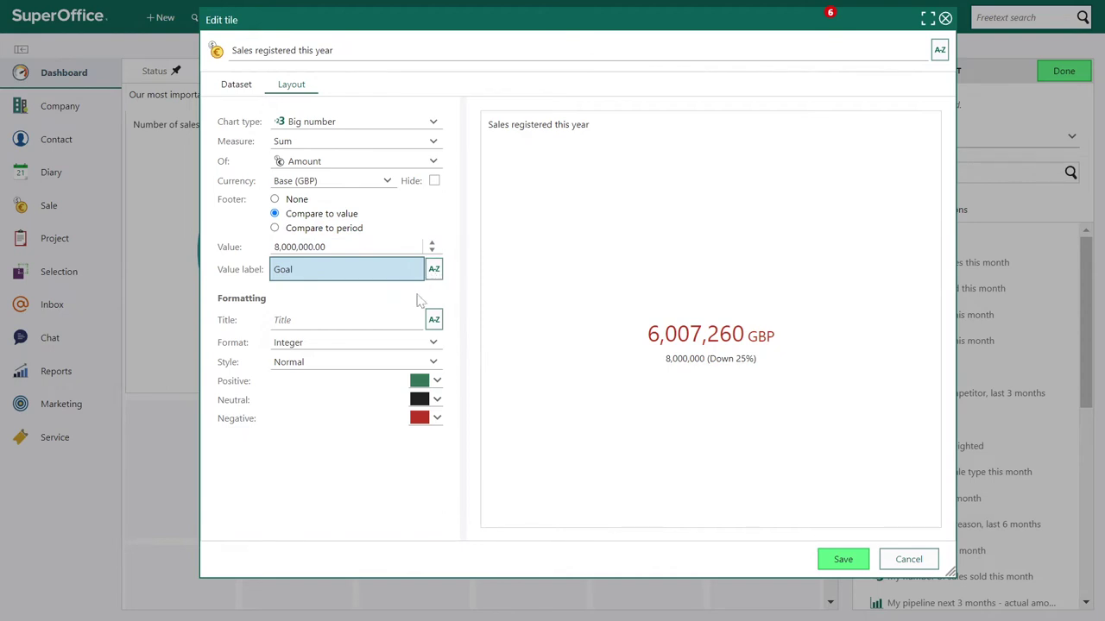
pyautogui.click(388, 306)
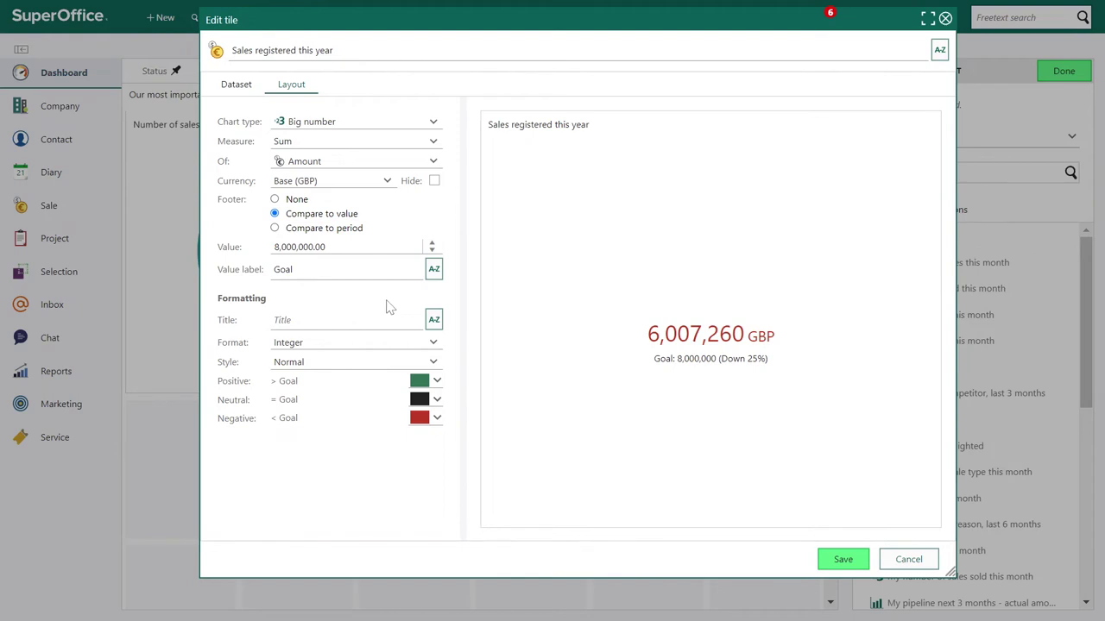
pyautogui.click(273, 229)
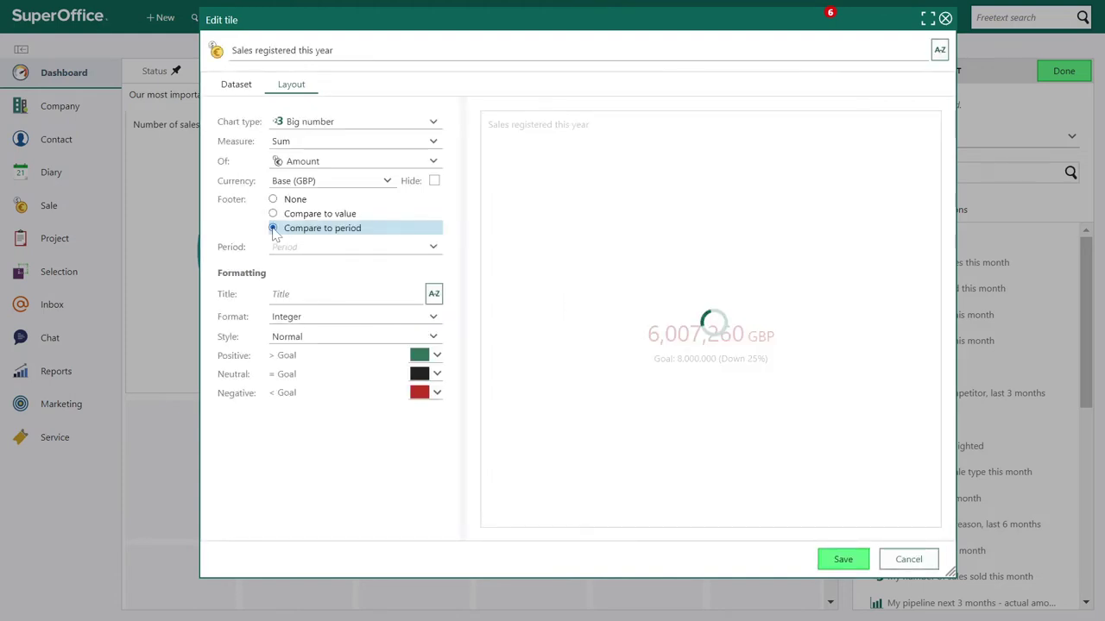
# Compare the tile with the Previous year and title it 'Registered sales'
pyautogui.click(319, 249)
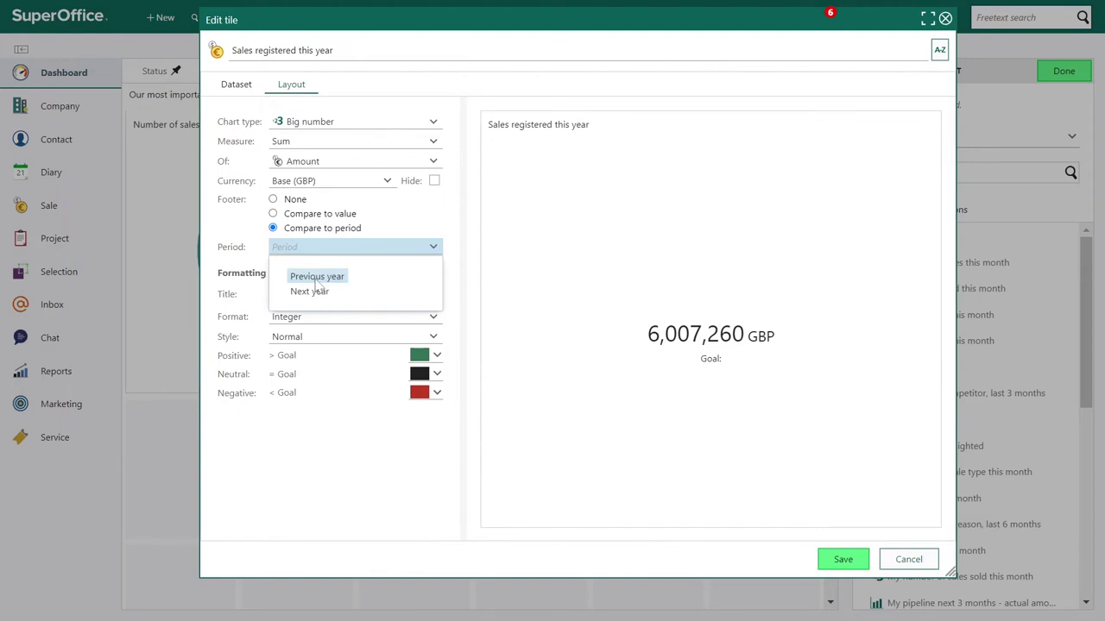
pyautogui.click(317, 278)
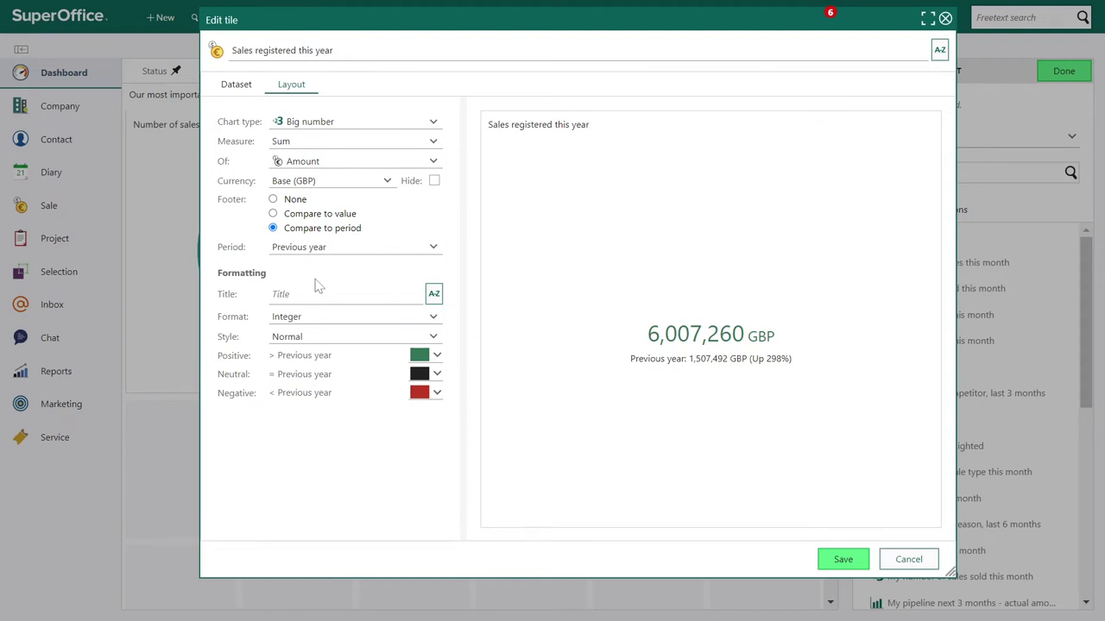
pyautogui.click(317, 293)
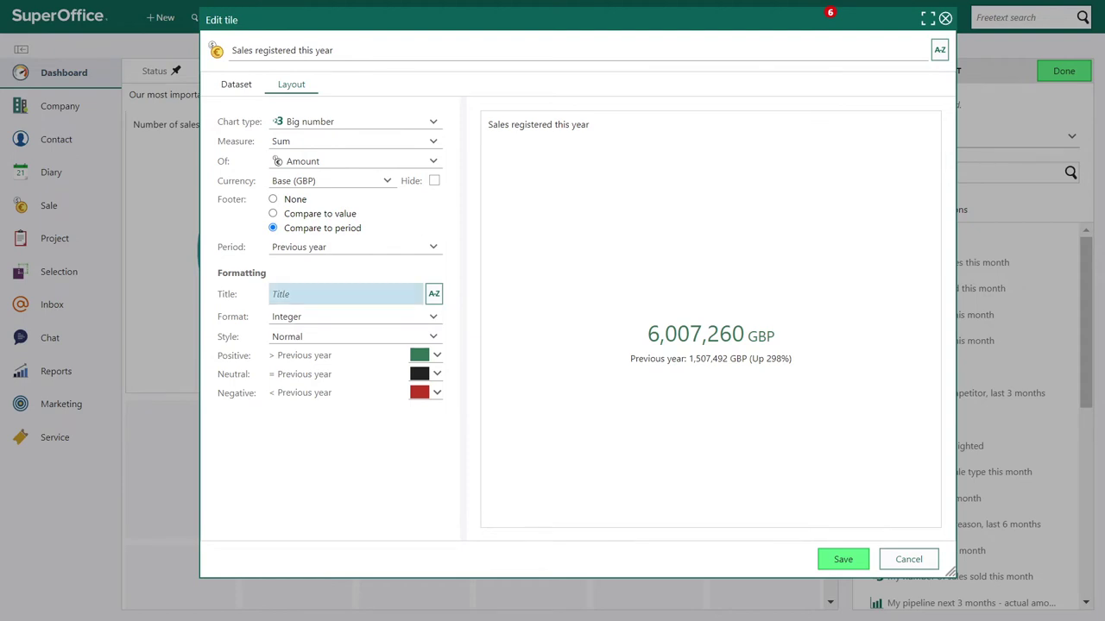
pyautogui.write('Regsttered sales')
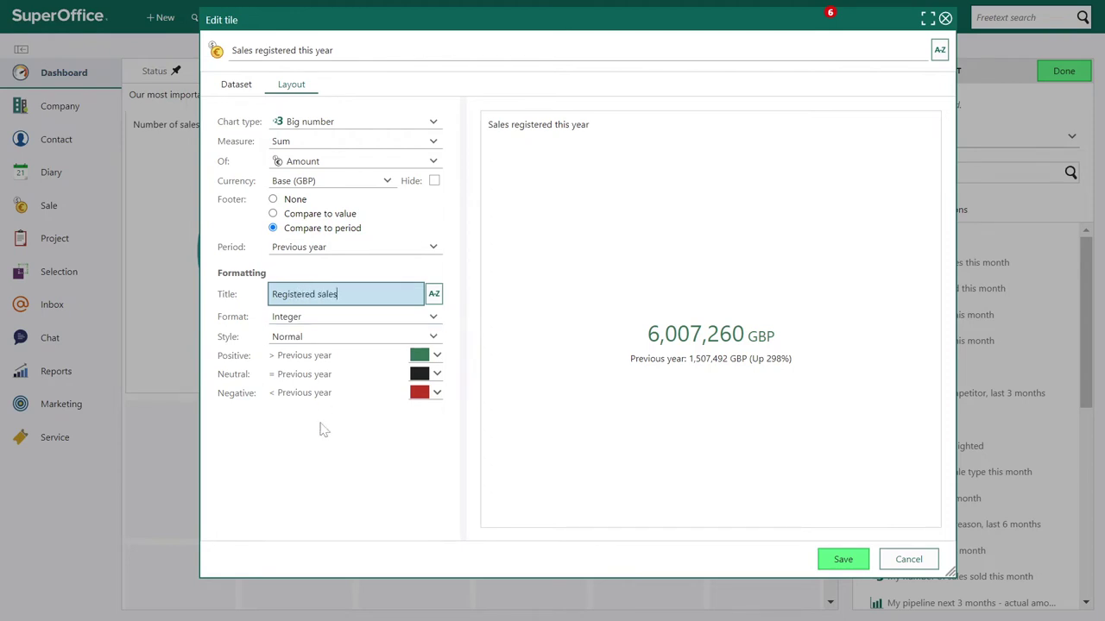
pyautogui.click(319, 397)
# Set the number format to Short (6.01M GBP) and the style to Inverted colour
pyautogui.click(360, 319)
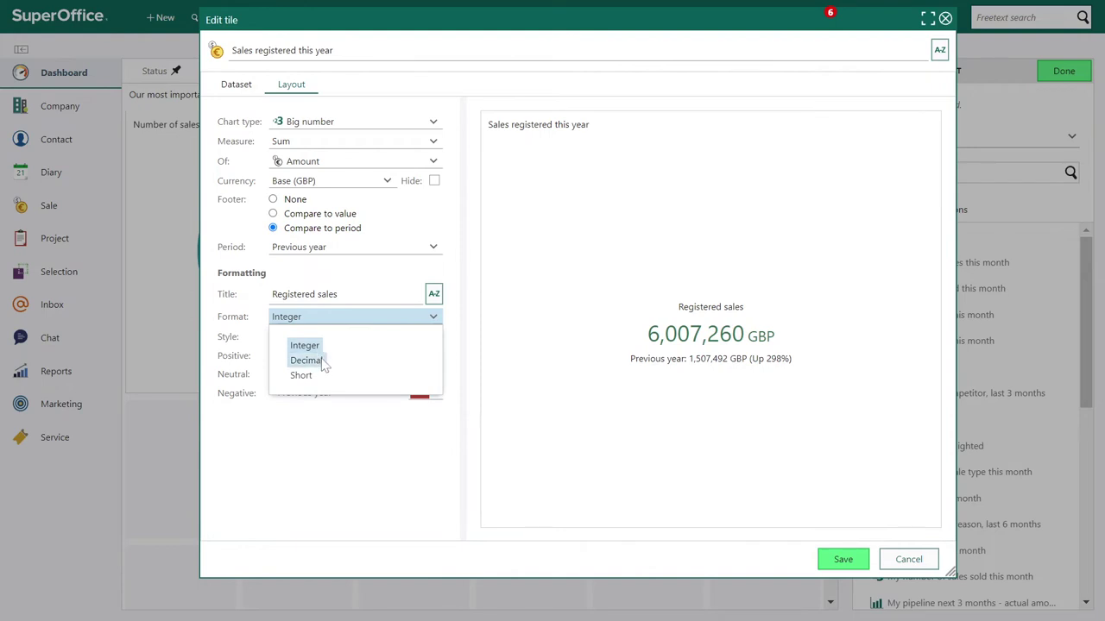
pyautogui.click(321, 362)
pyautogui.click(364, 326)
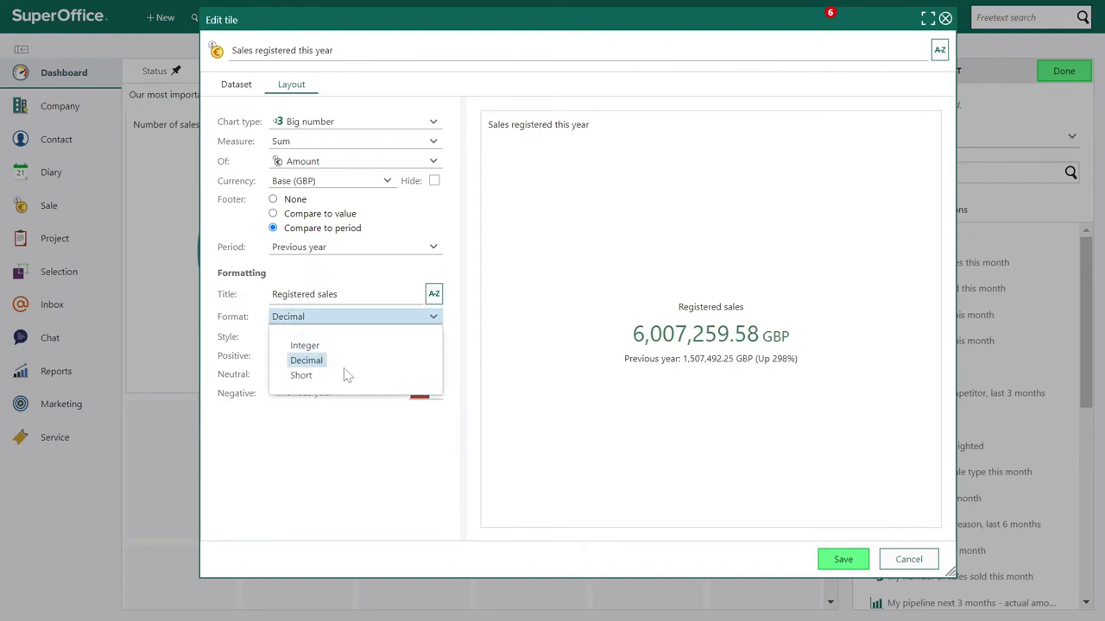
pyautogui.click(309, 378)
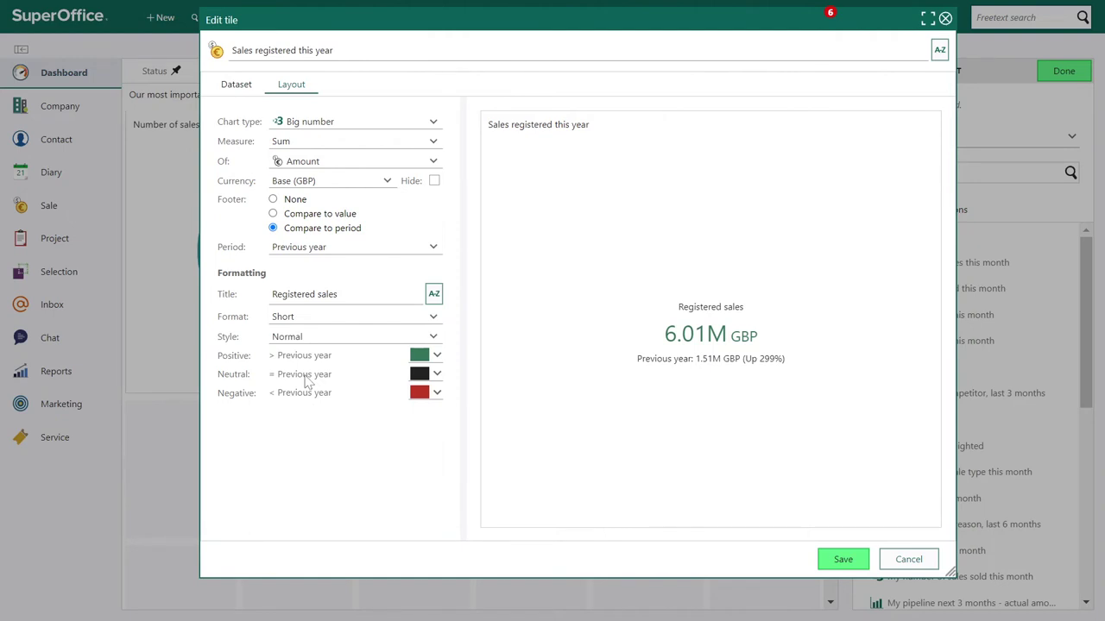
pyautogui.click(356, 339)
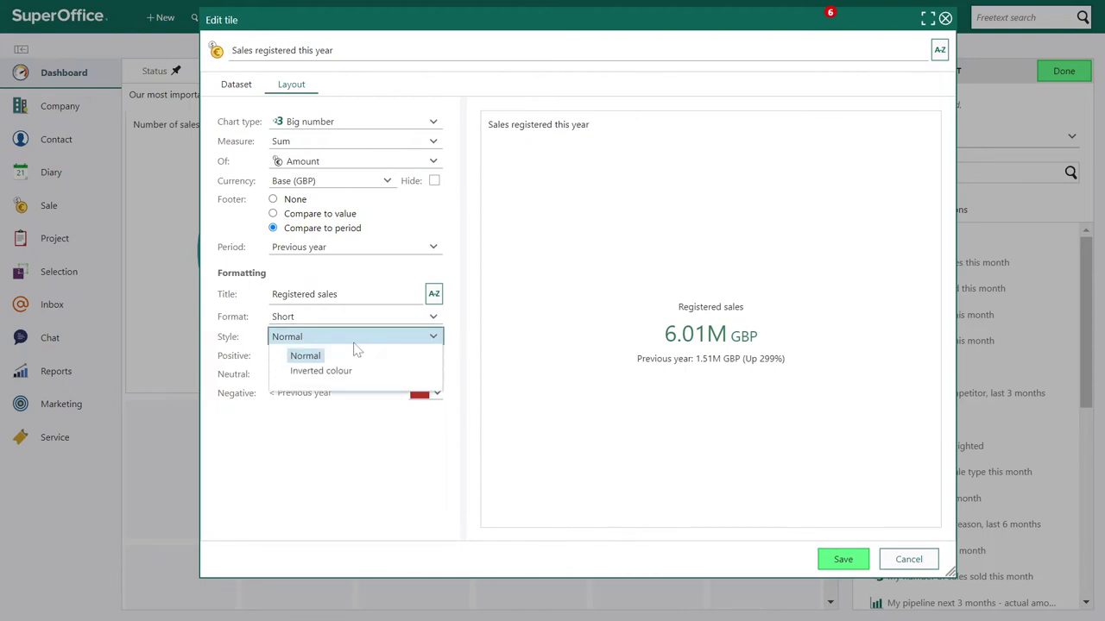
pyautogui.click(343, 386)
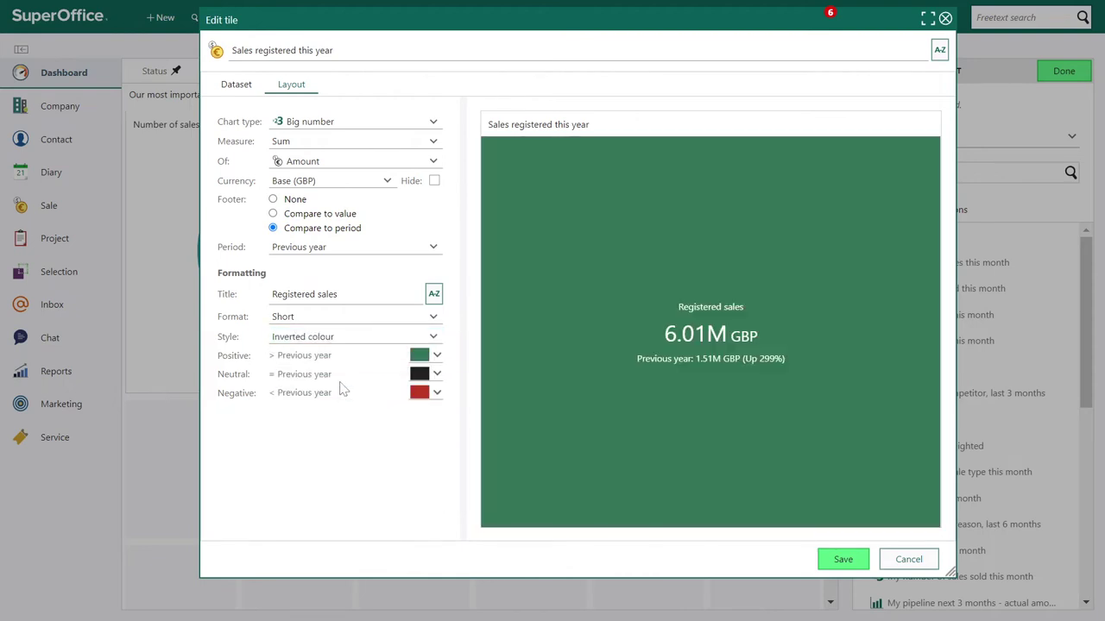
pyautogui.click(429, 399)
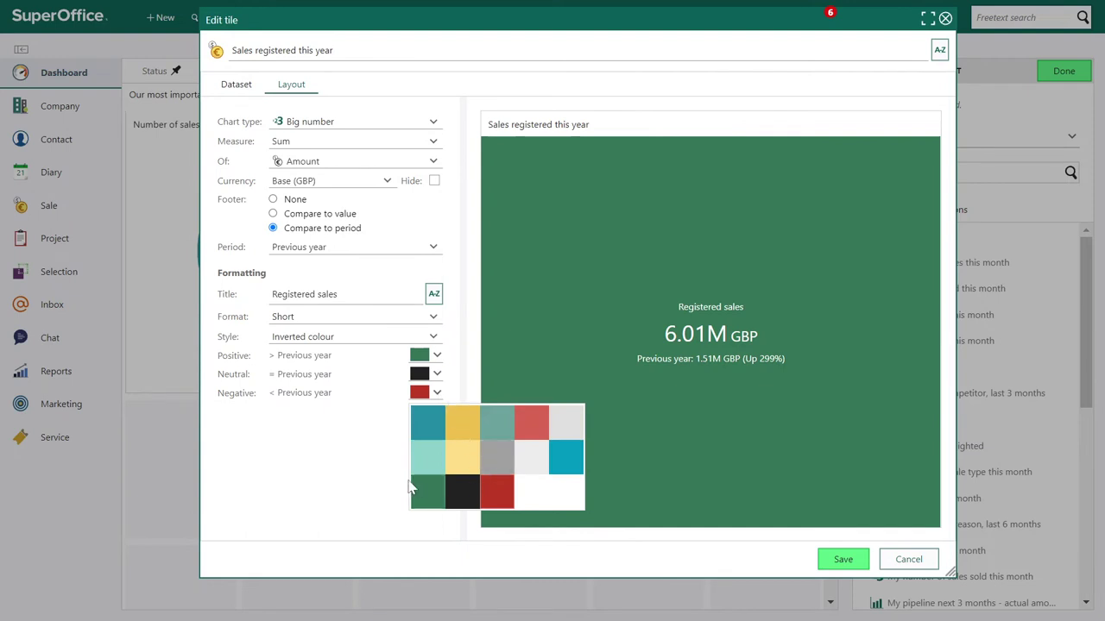
pyautogui.click(362, 444)
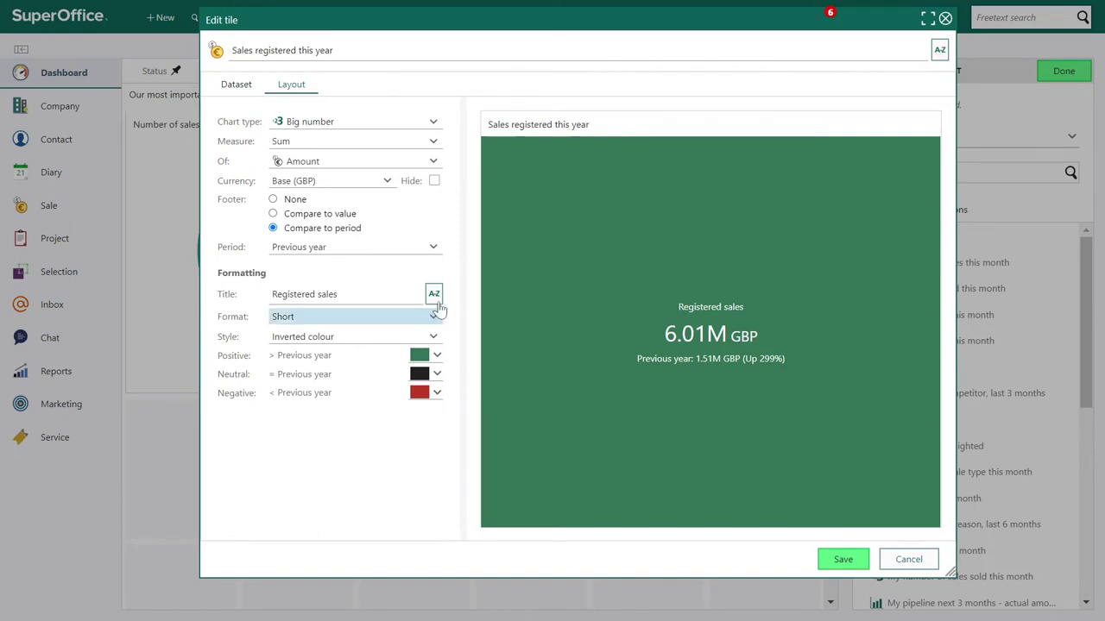
# Make the tile a pie chart split by Owner - Full name
pyautogui.click(396, 126)
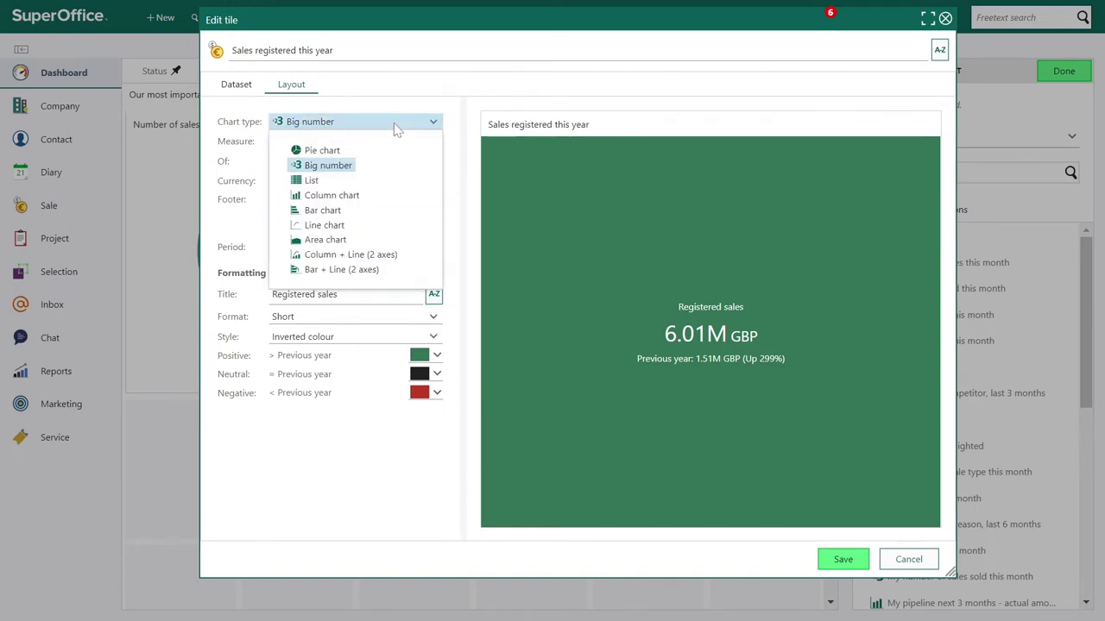
pyautogui.click(318, 152)
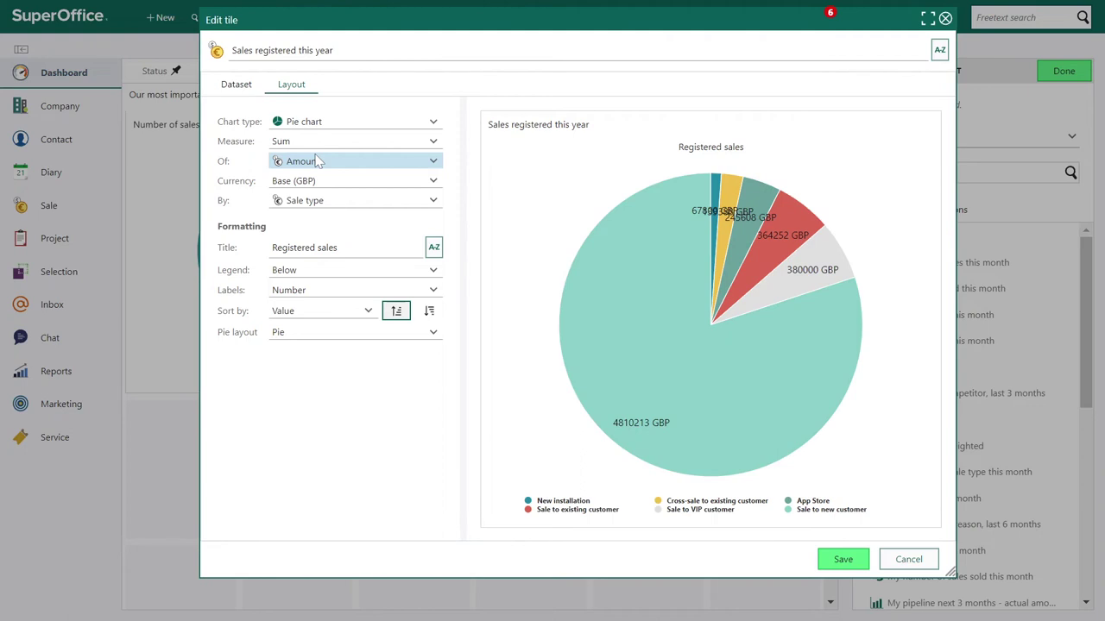
pyautogui.click(294, 207)
pyautogui.write('owner')
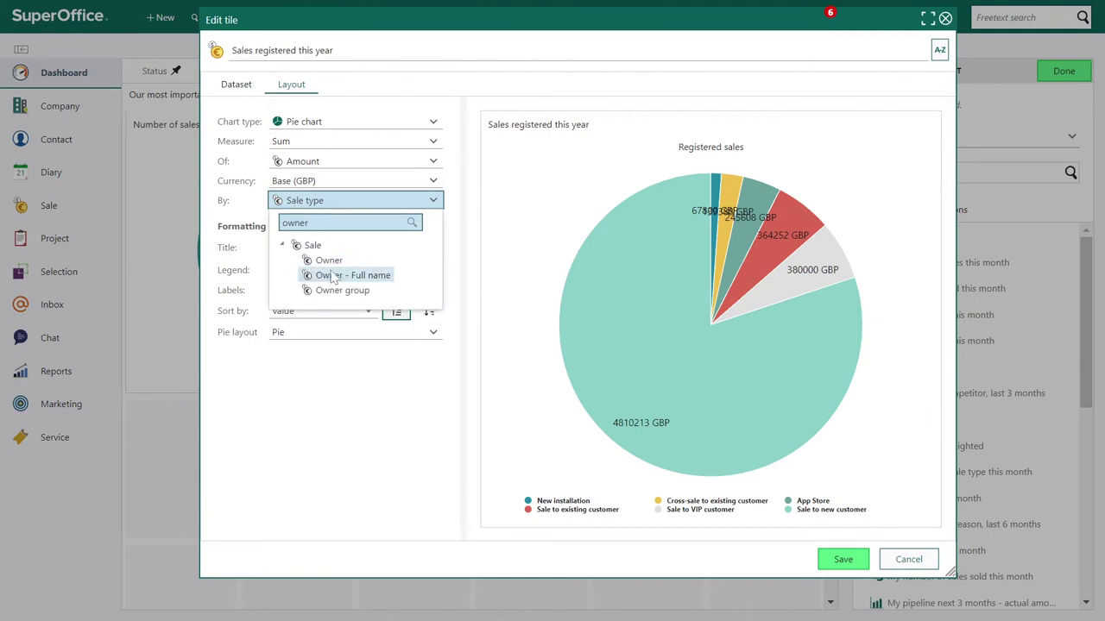
pyautogui.click(327, 275)
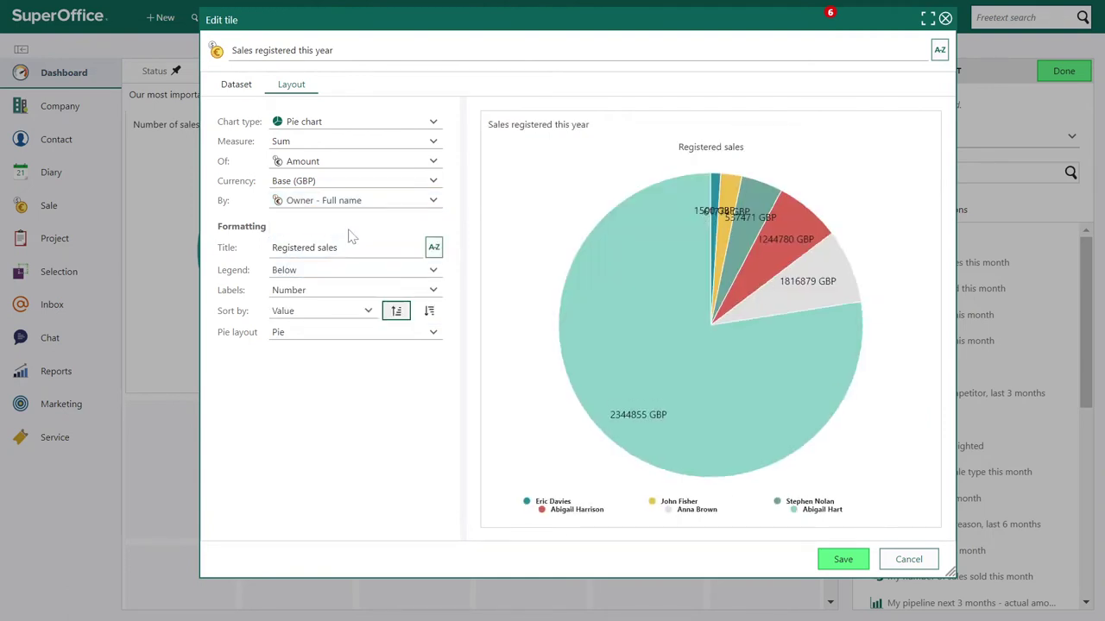
# Put the legend Above, label slices with Number and percent, and sort by value descending
pyautogui.click(312, 273)
pyautogui.click(303, 344)
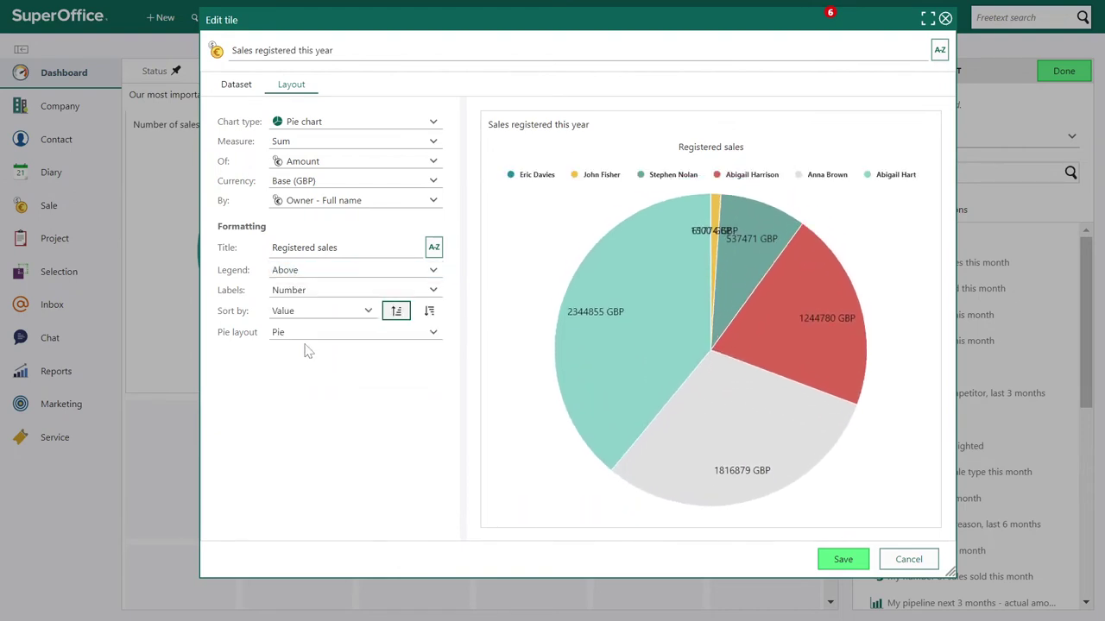
pyautogui.click(354, 295)
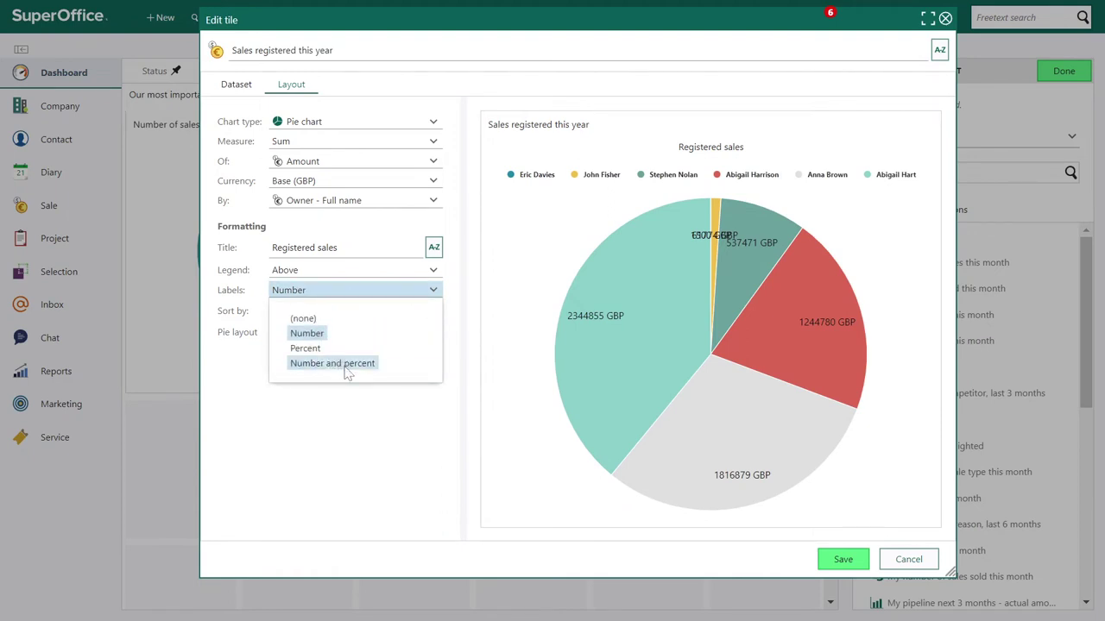
pyautogui.click(343, 364)
pyautogui.click(323, 312)
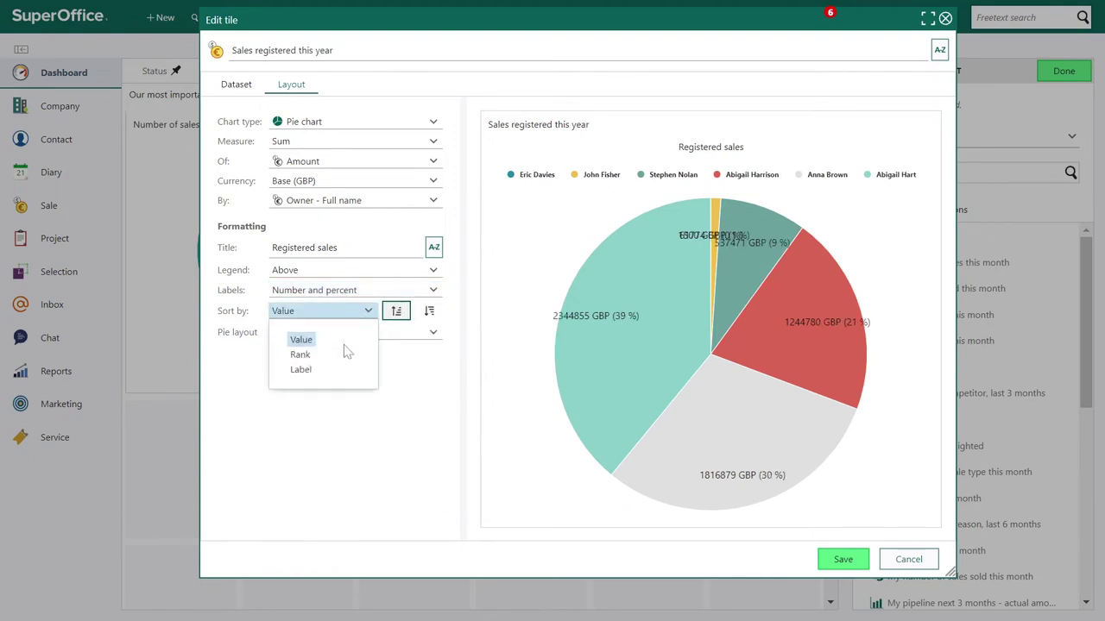
pyautogui.click(324, 416)
pyautogui.click(429, 314)
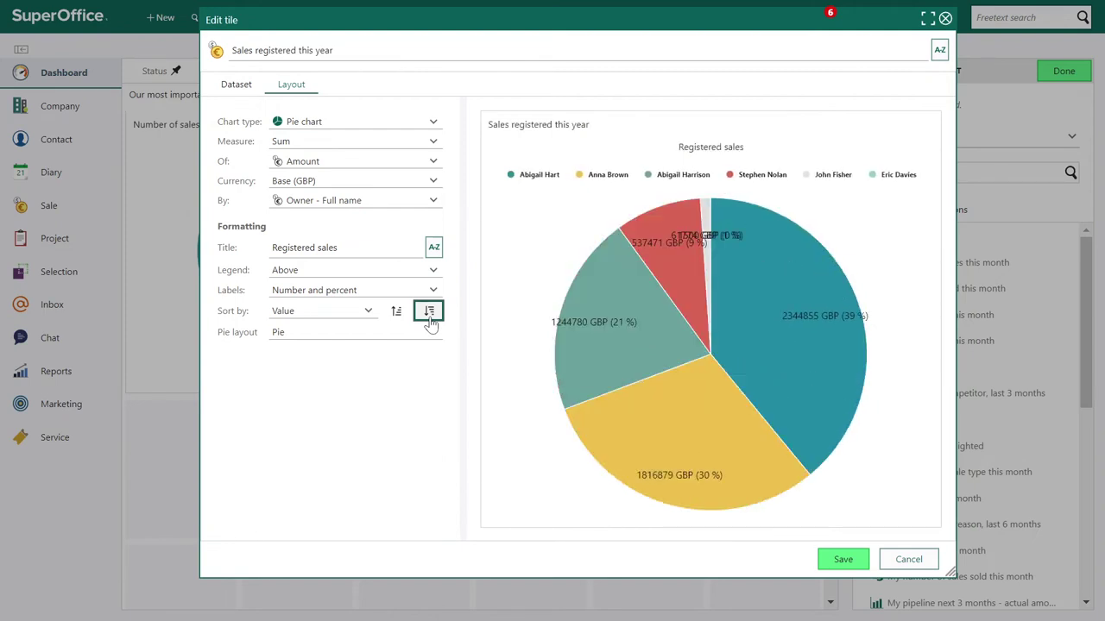
# Set the pie layout to Semi-circle
pyautogui.click(356, 336)
pyautogui.click(328, 373)
pyautogui.click(343, 340)
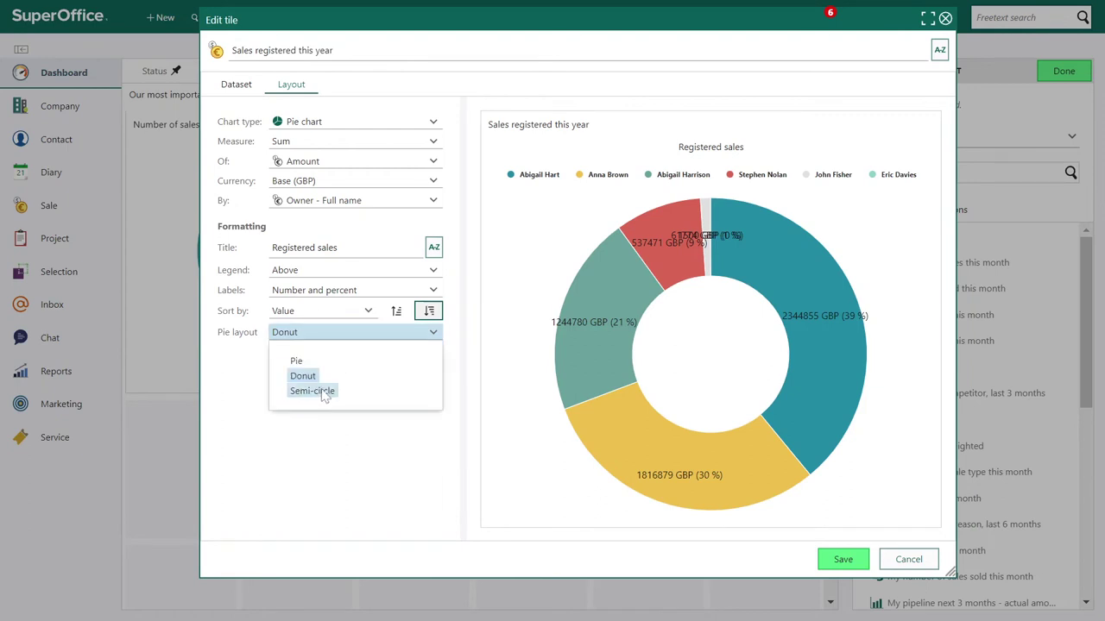
pyautogui.click(321, 390)
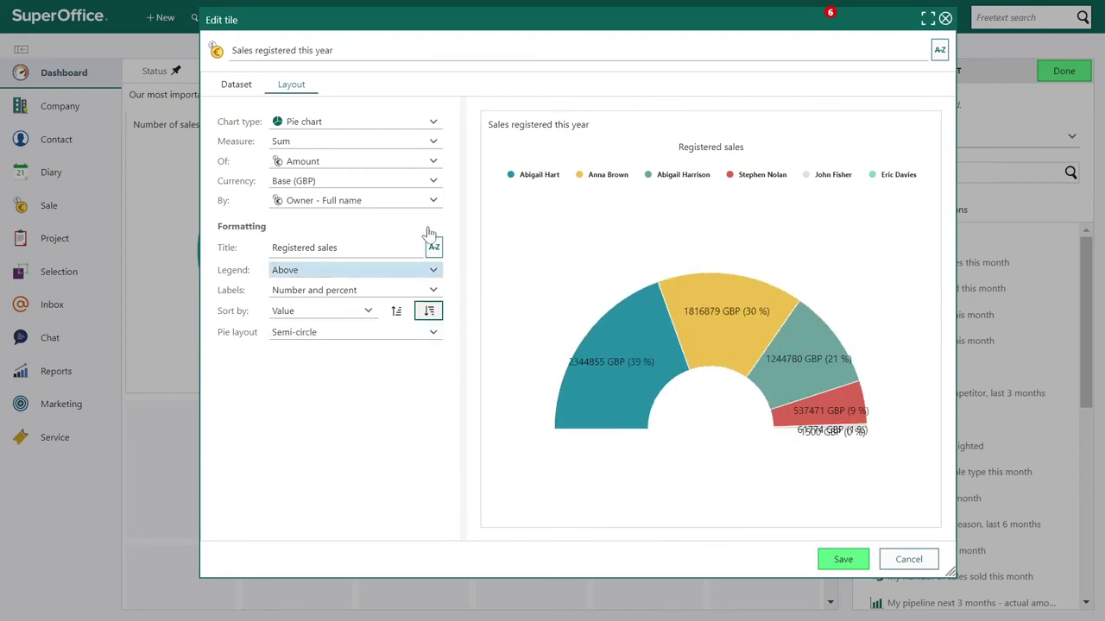
pyautogui.click(364, 127)
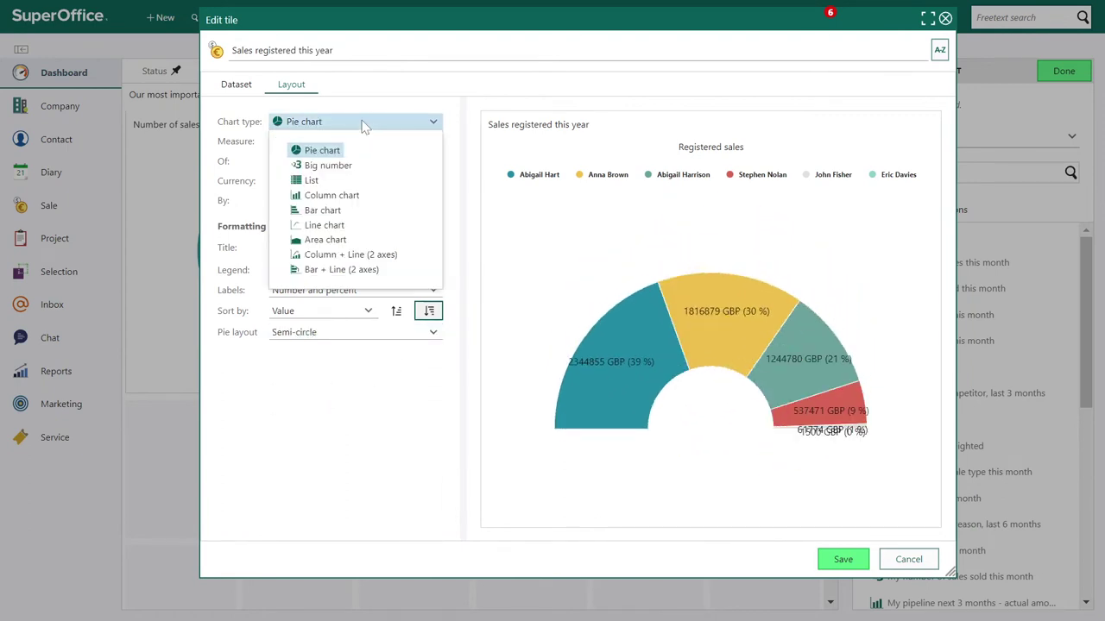
# Switch the tile to a column chart stacked by Sale type per owner
pyautogui.click(332, 195)
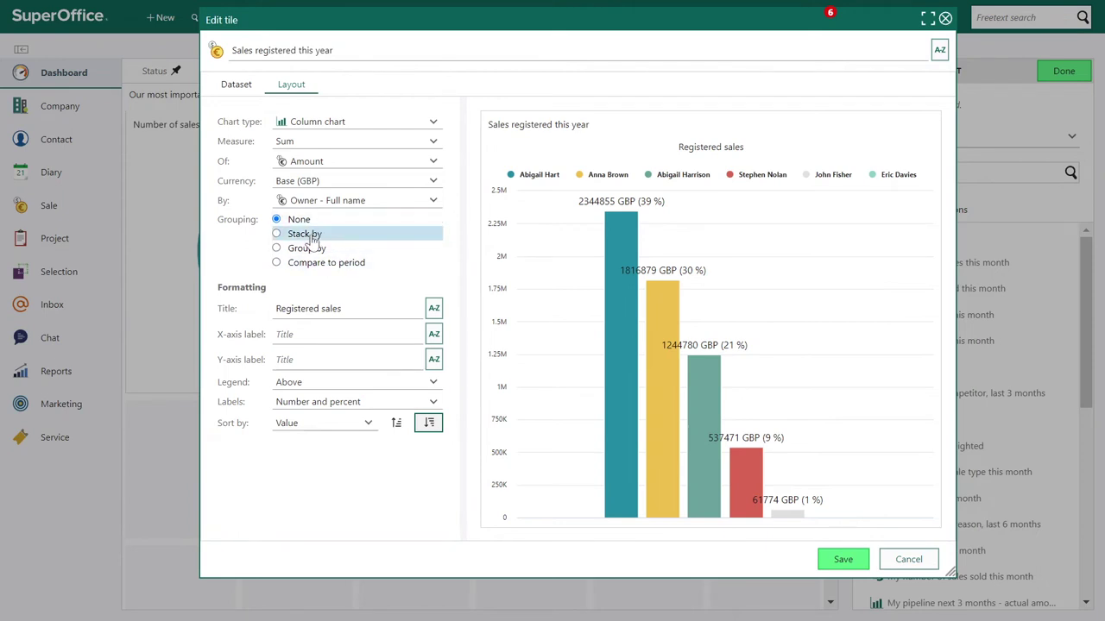
pyautogui.click(314, 238)
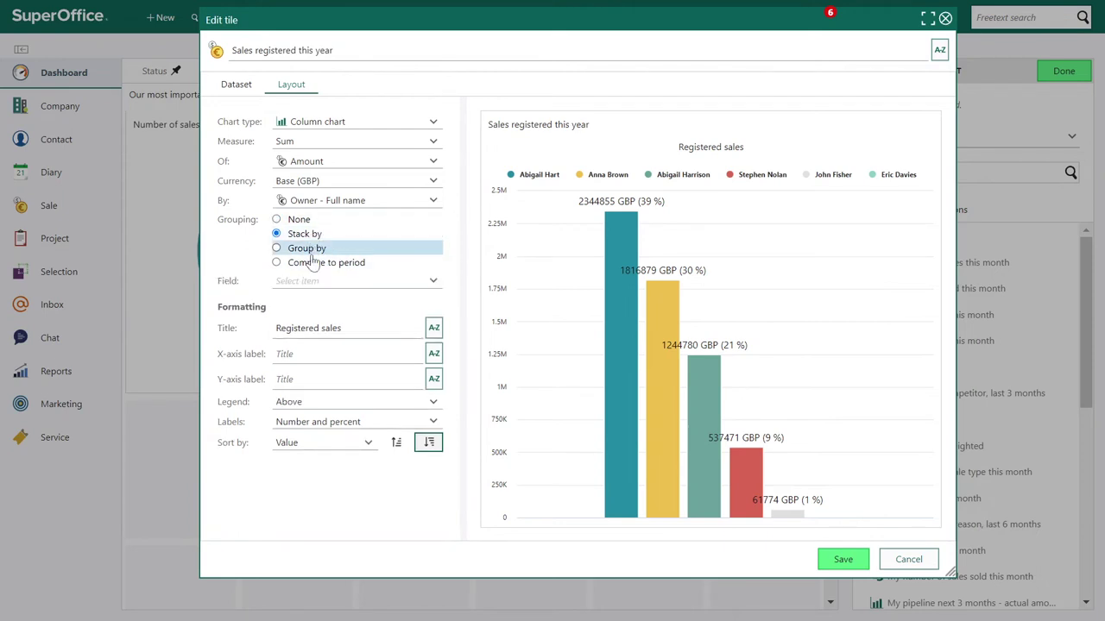
pyautogui.click(311, 283)
pyautogui.write('sale')
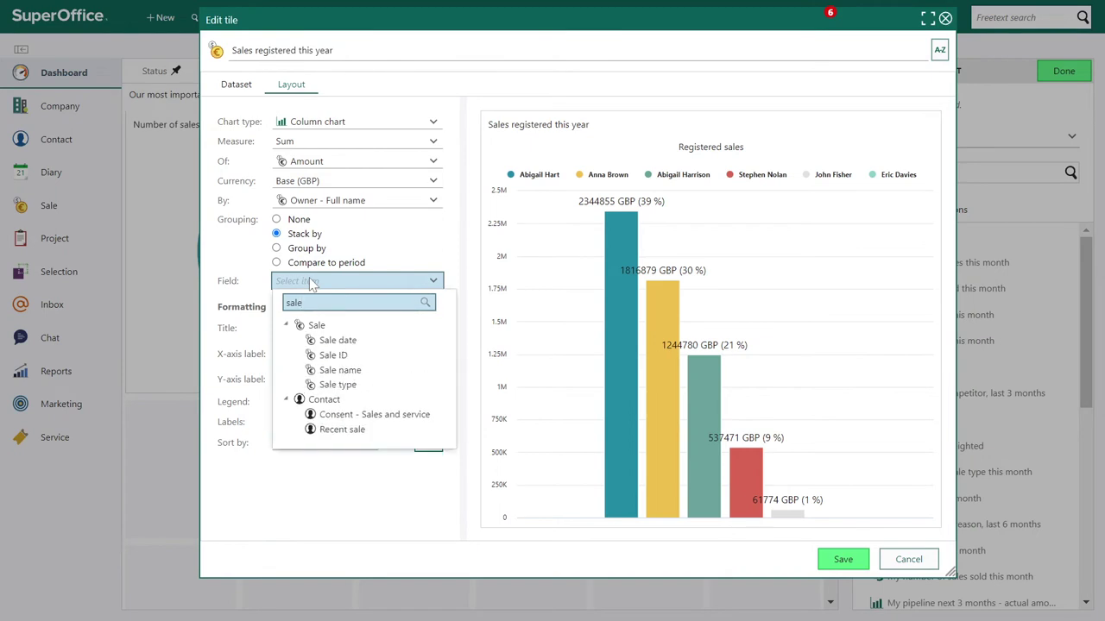
pyautogui.click(334, 384)
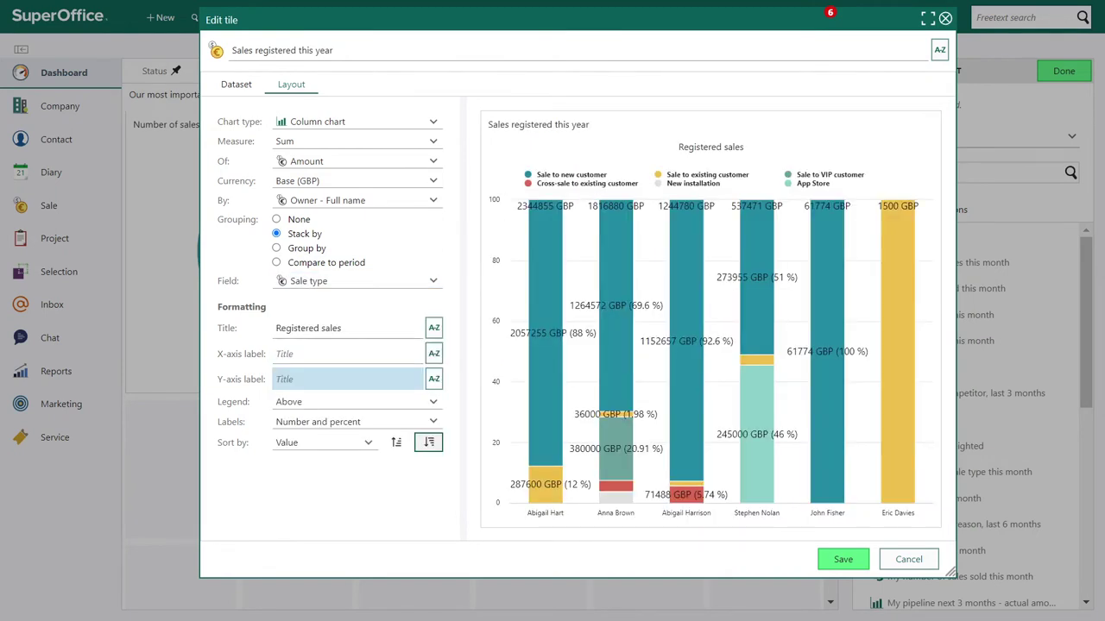
# Change the grouping to Compare to period against the Previous year
pyautogui.click(302, 250)
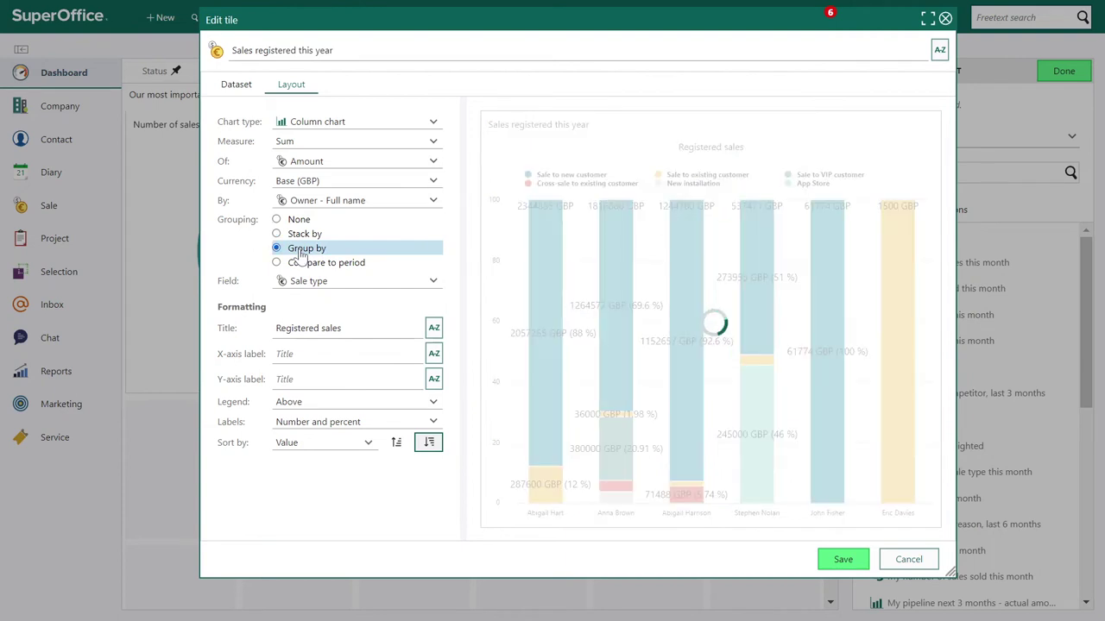
pyautogui.click(309, 270)
pyautogui.click(311, 281)
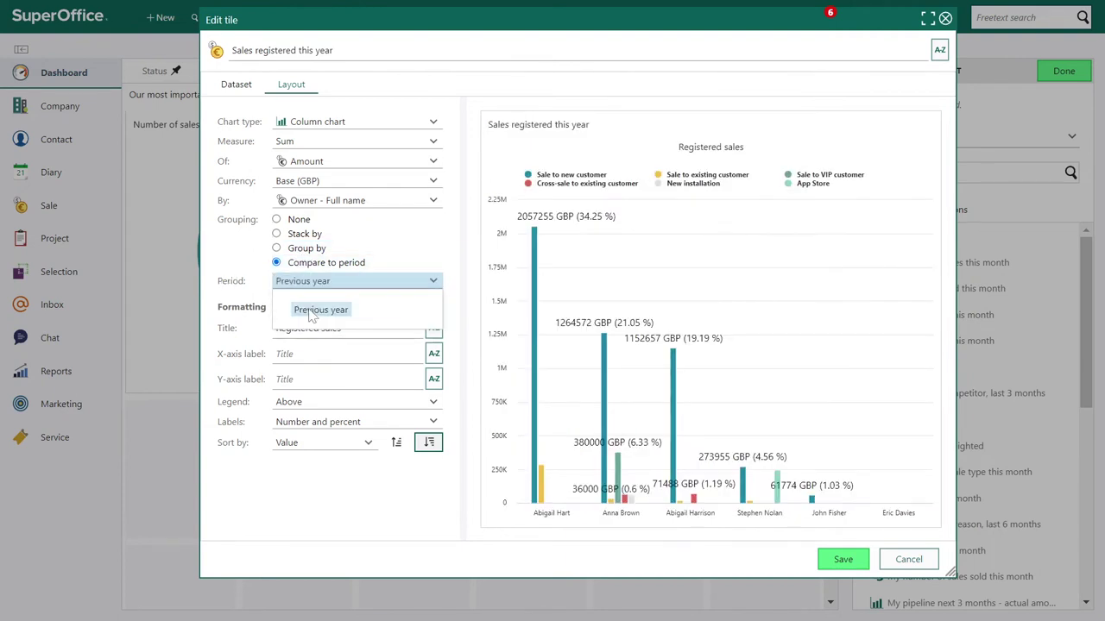
pyautogui.click(315, 310)
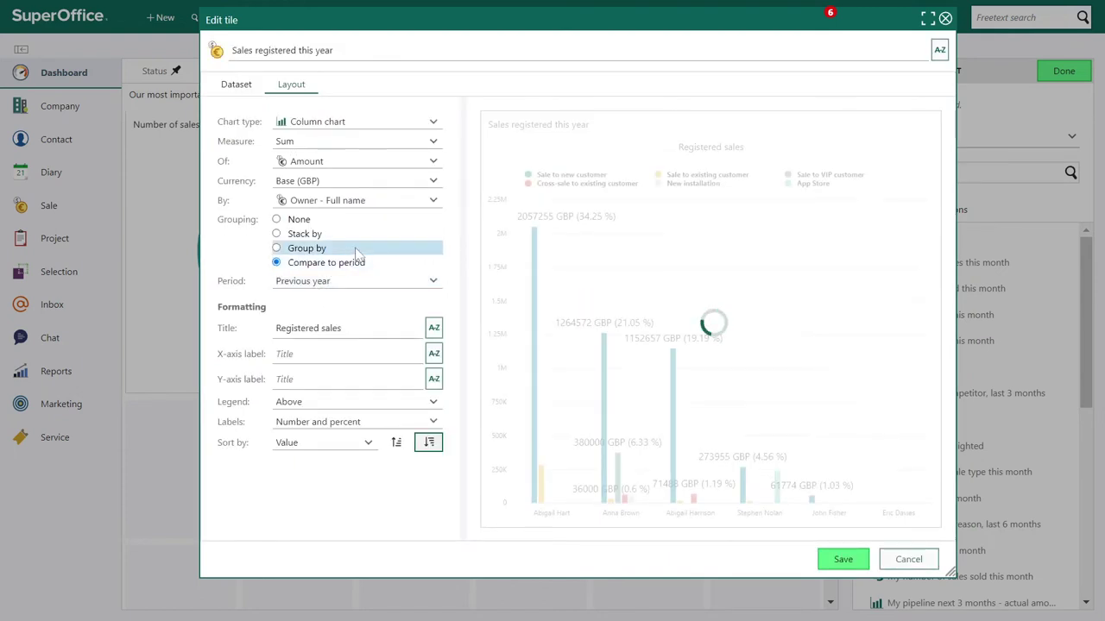
# Label the X-axis 'Owner' and the Y-axis 'Amount'
pyautogui.click(311, 356)
pyautogui.write('Owner')
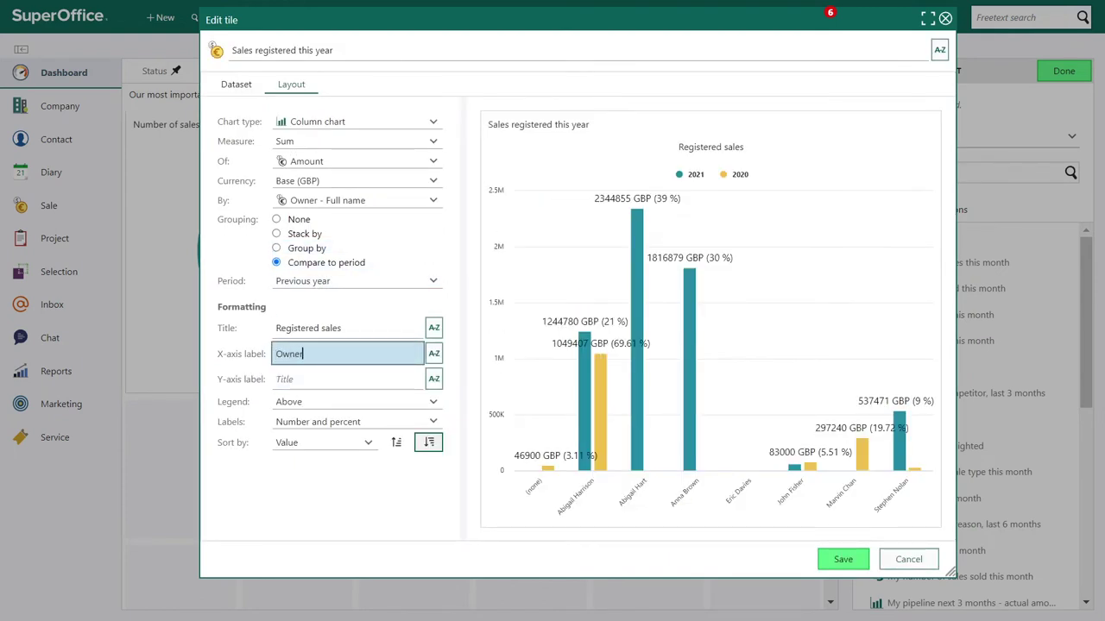
pyautogui.press('Tab')
pyautogui.write('Amount')
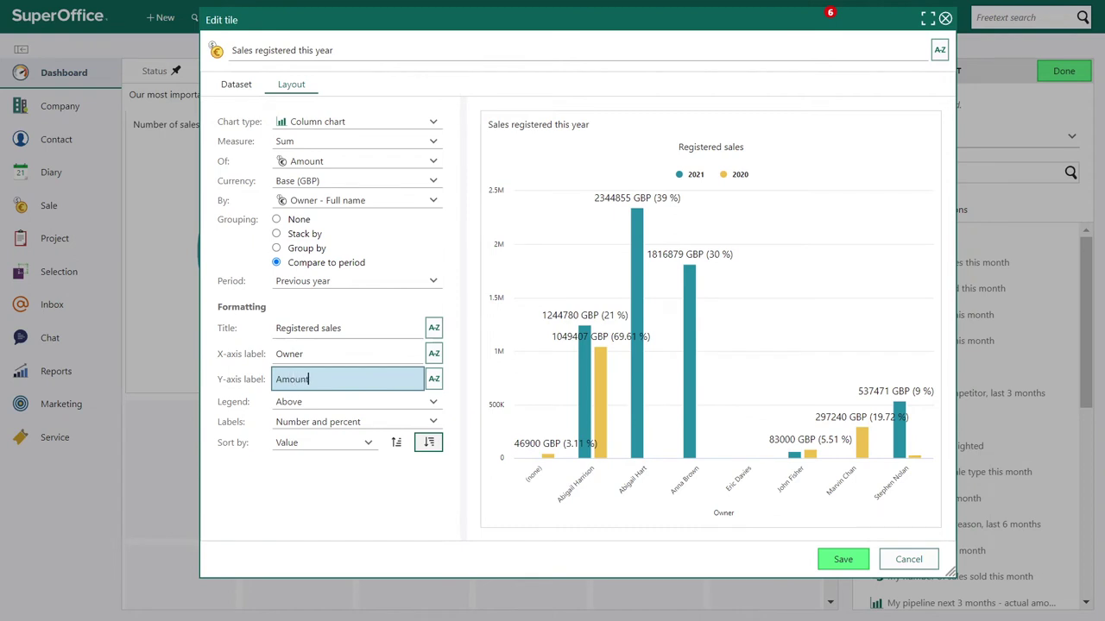
pyautogui.click(314, 481)
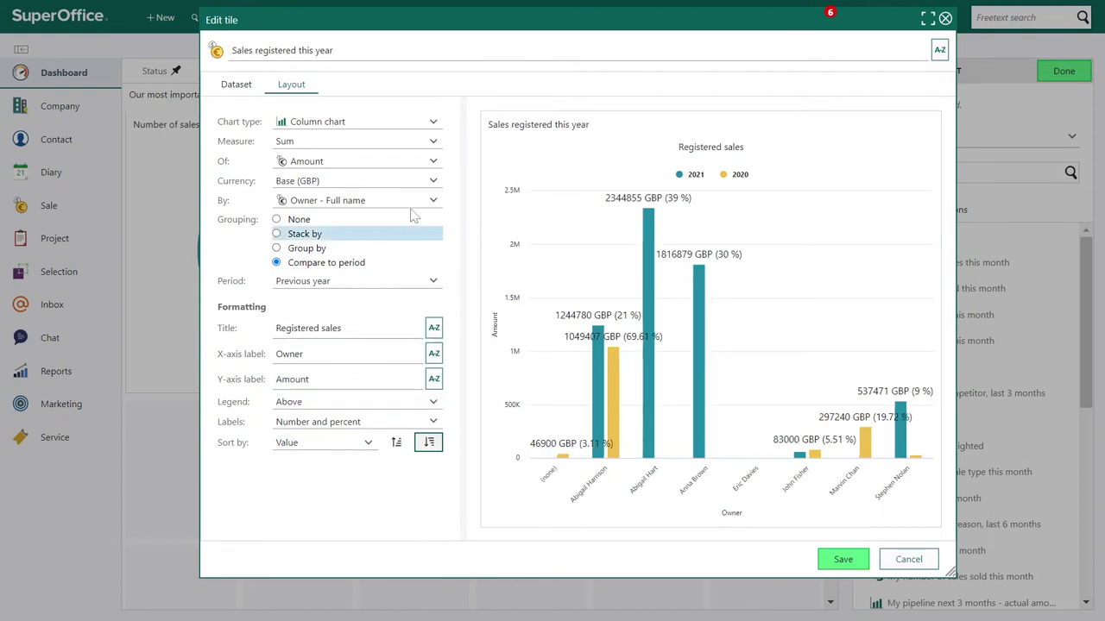
pyautogui.click(401, 125)
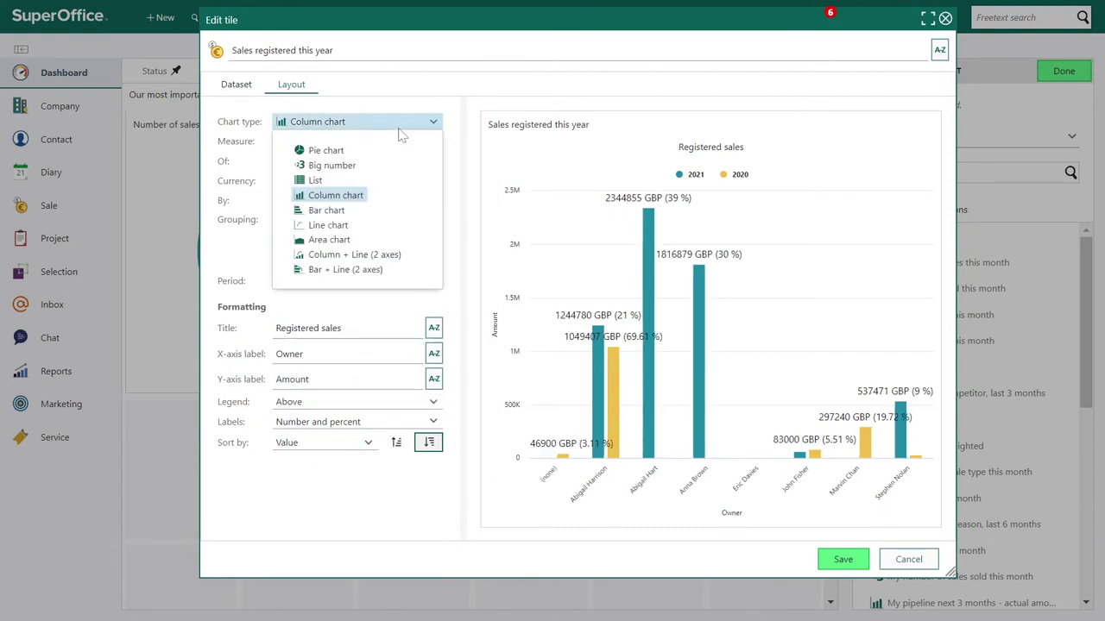
# Try horizontal bar and line charts by sale type, returning to the 2021-versus-2020 comparison
pyautogui.click(338, 217)
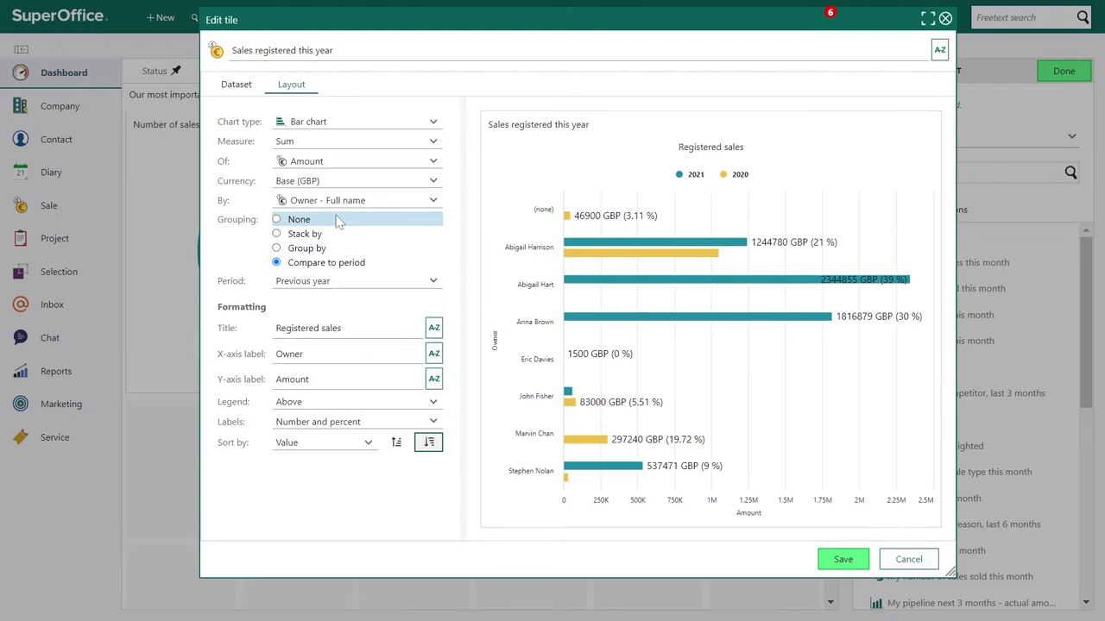
pyautogui.click(380, 126)
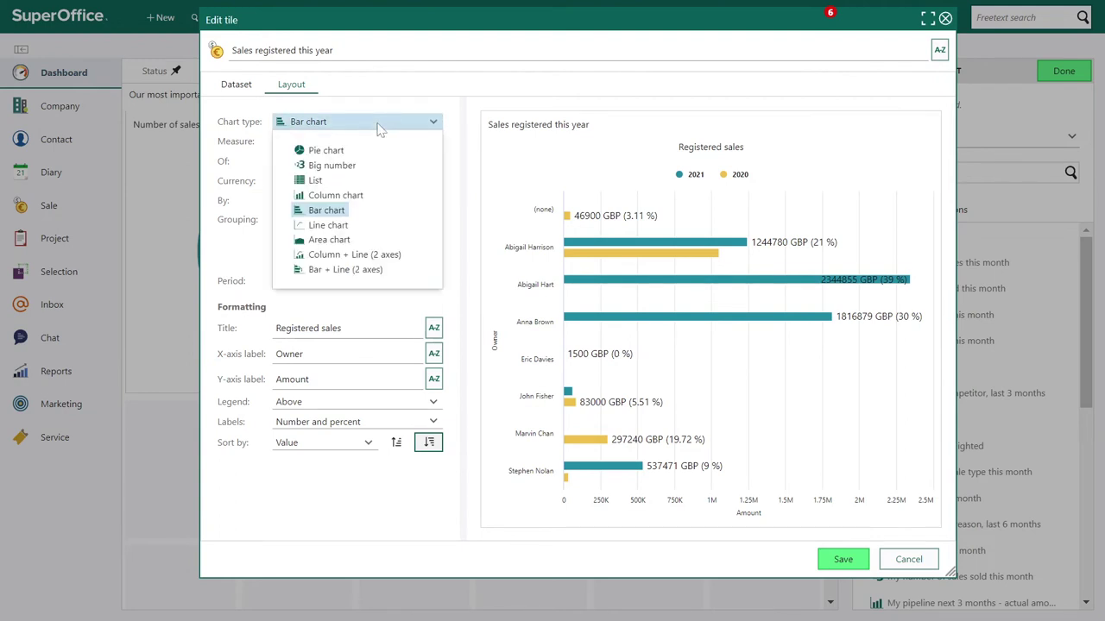
pyautogui.click(335, 226)
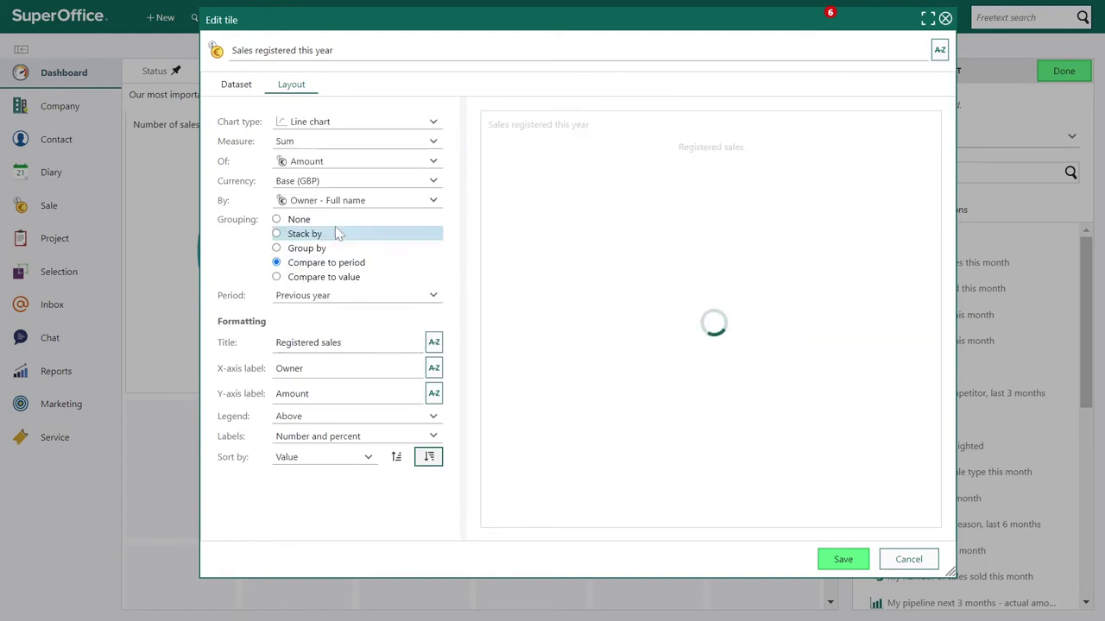
pyautogui.click(302, 240)
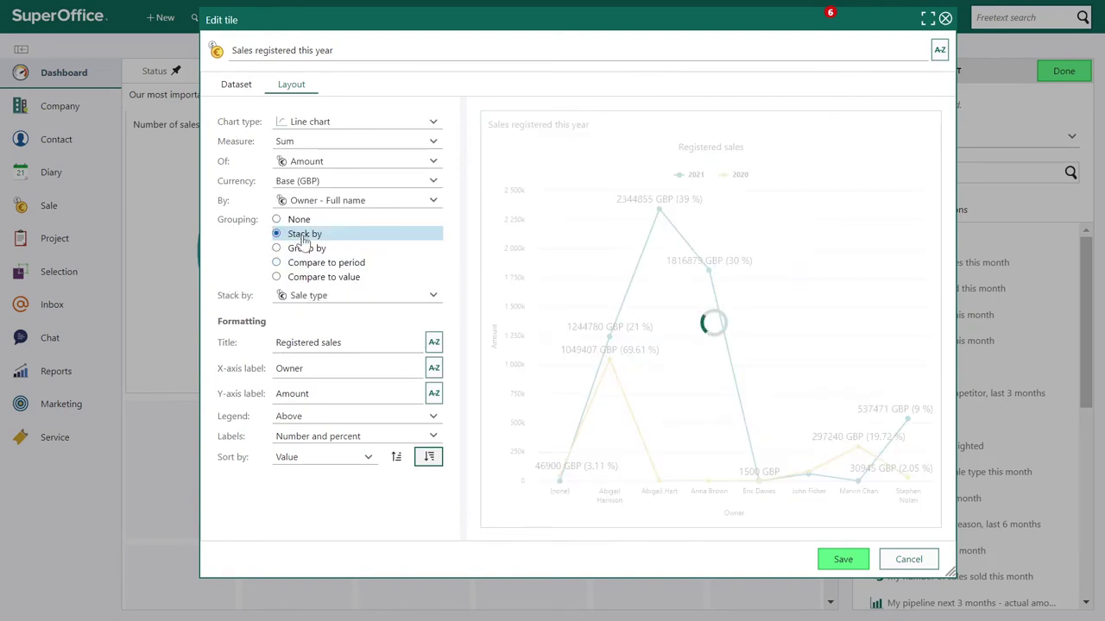
pyautogui.click(304, 248)
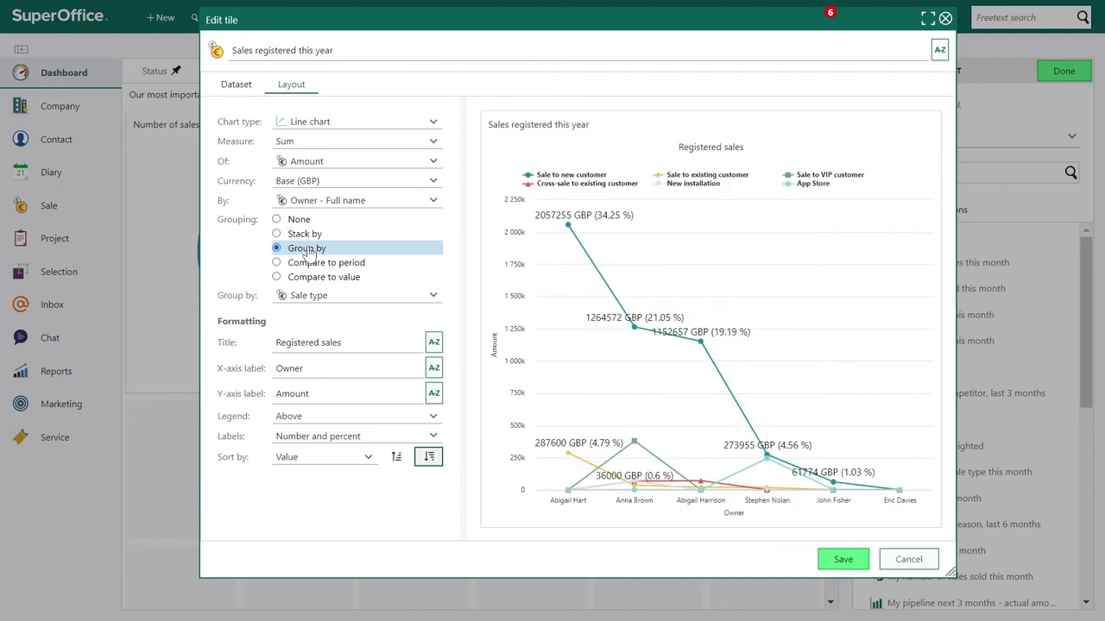
pyautogui.click(314, 263)
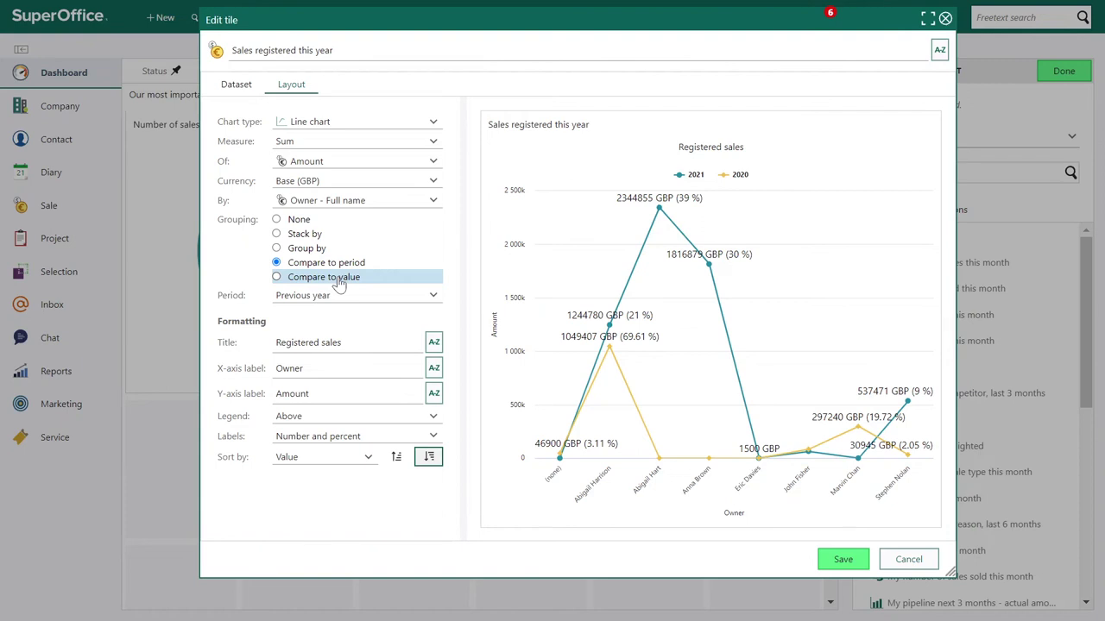
# Try an area chart stacked by sale type, then settle on Column + Line (2 axes)
pyautogui.click(373, 131)
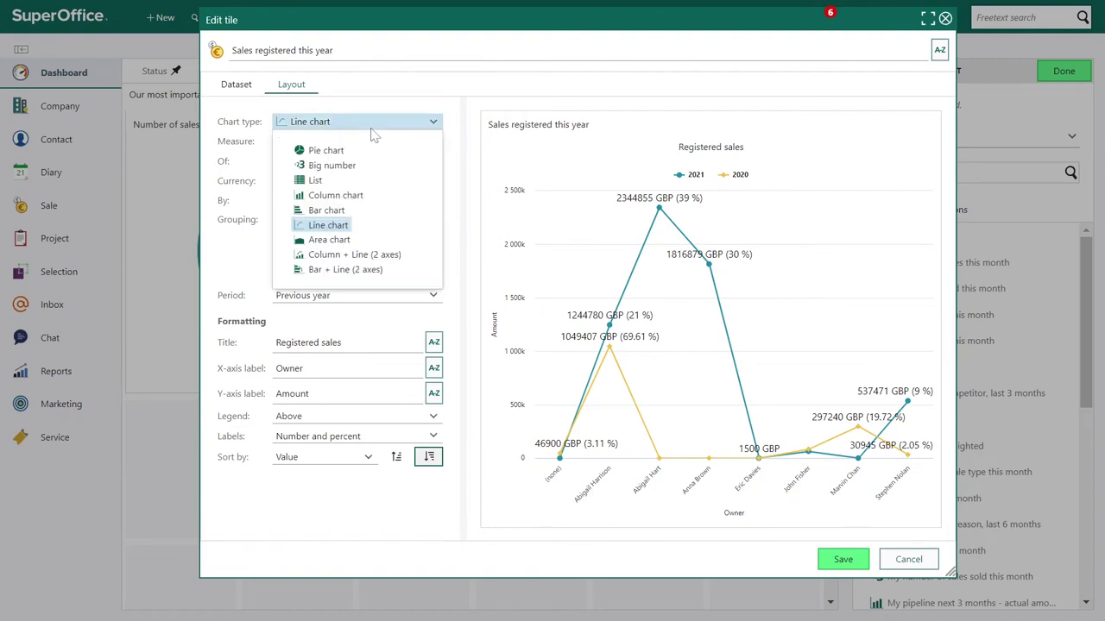
pyautogui.click(335, 240)
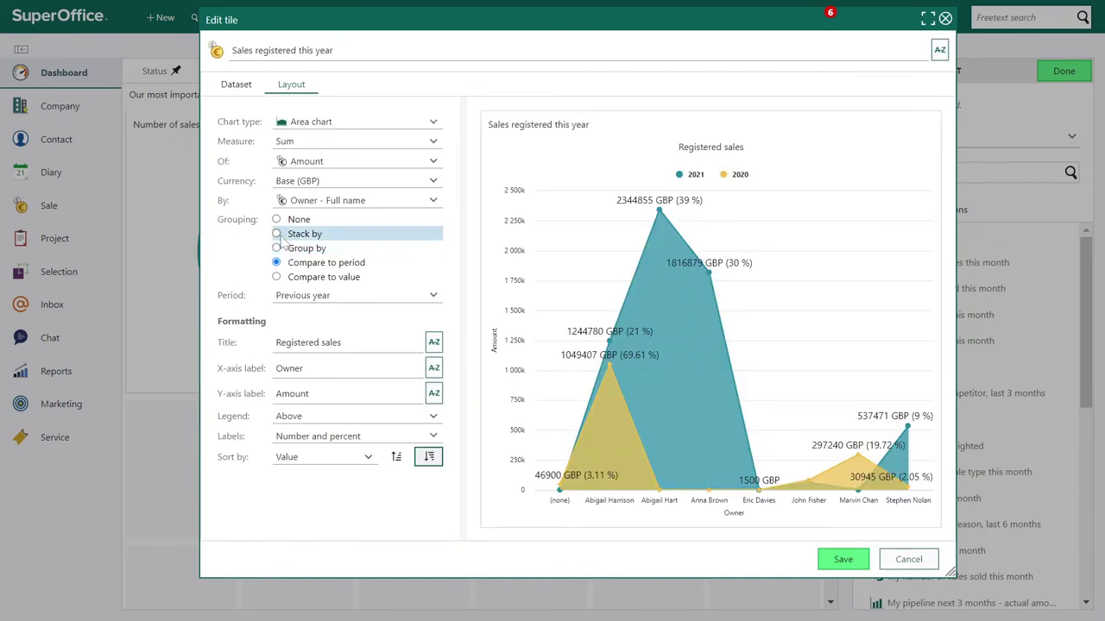
pyautogui.click(304, 233)
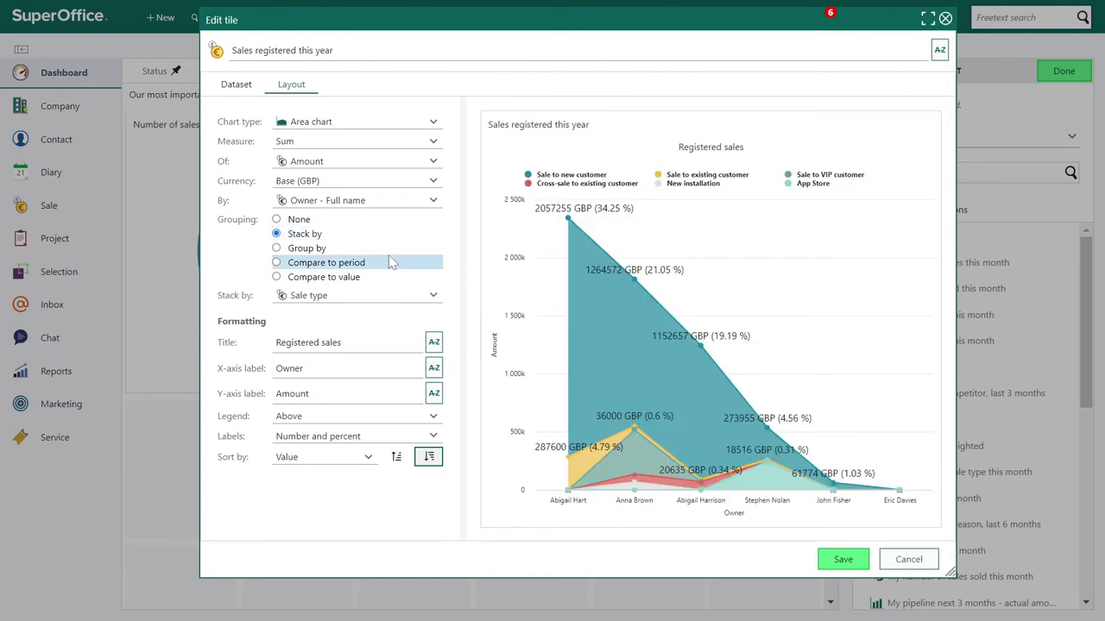
pyautogui.click(376, 126)
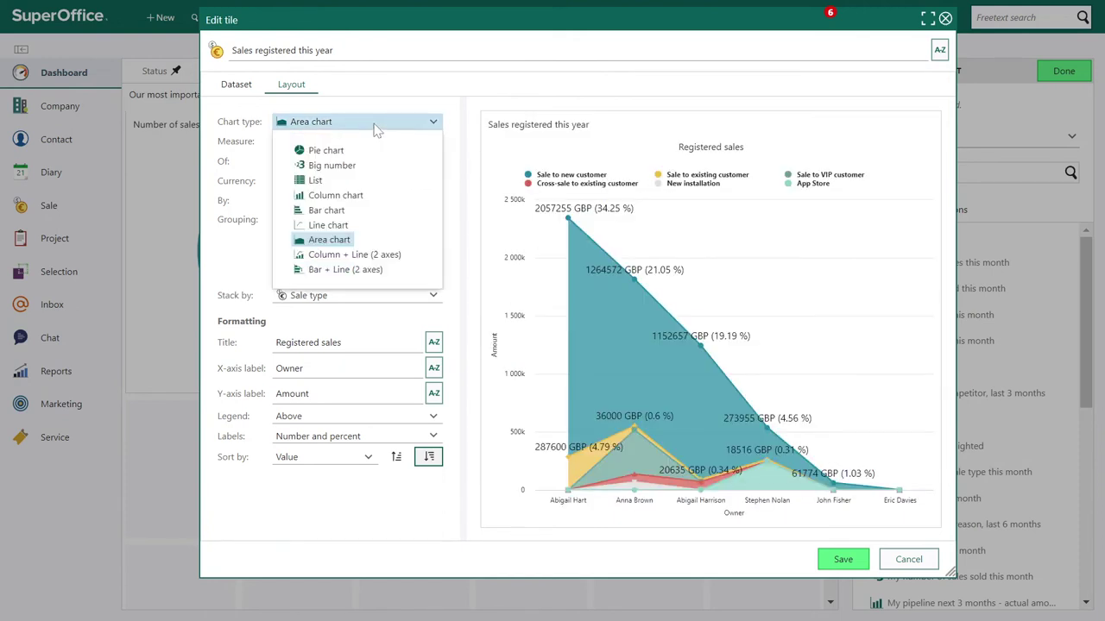
pyautogui.click(351, 257)
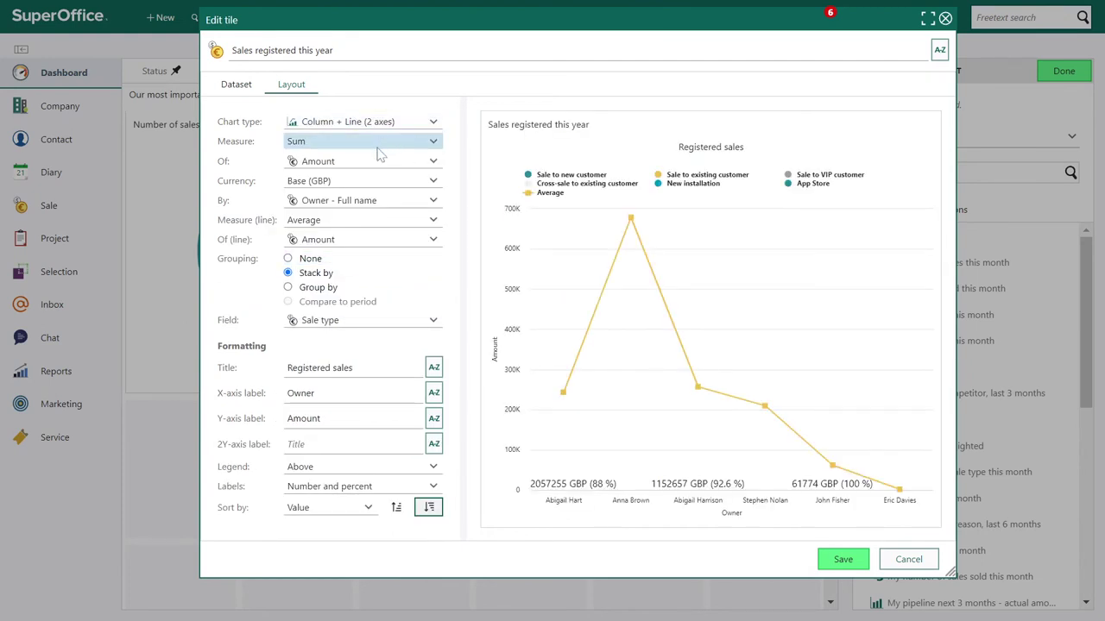
# Break the chart down by Sale date instead of owner
pyautogui.click(352, 205)
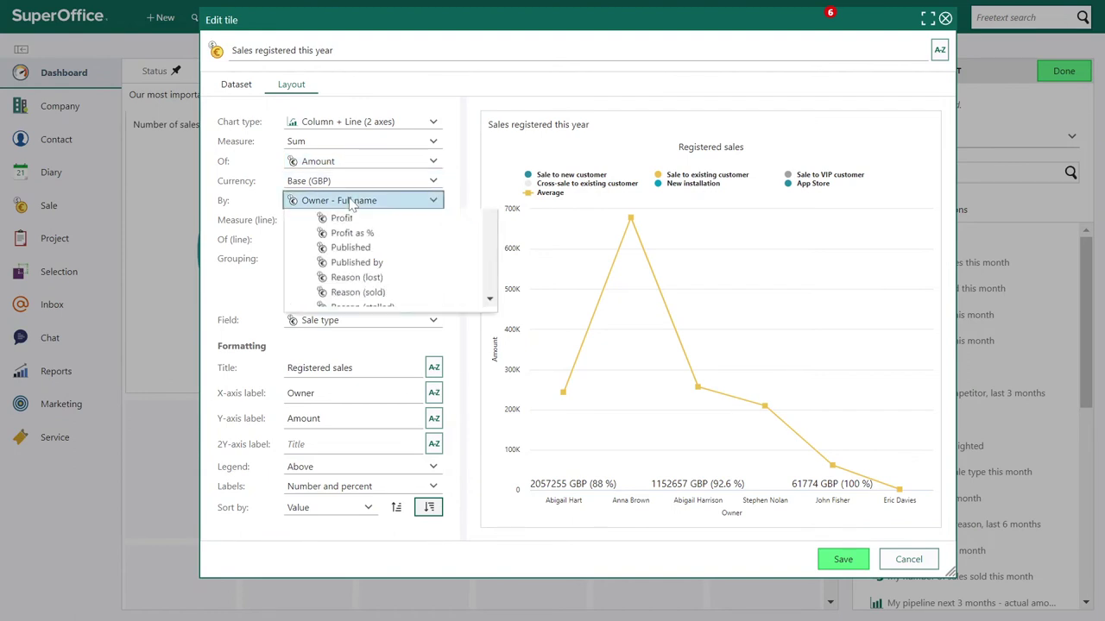
pyautogui.write('ownersa')
pyautogui.hotkey('ctrl', 'a')
pyautogui.press('BackSpace')
pyautogui.write('sa')
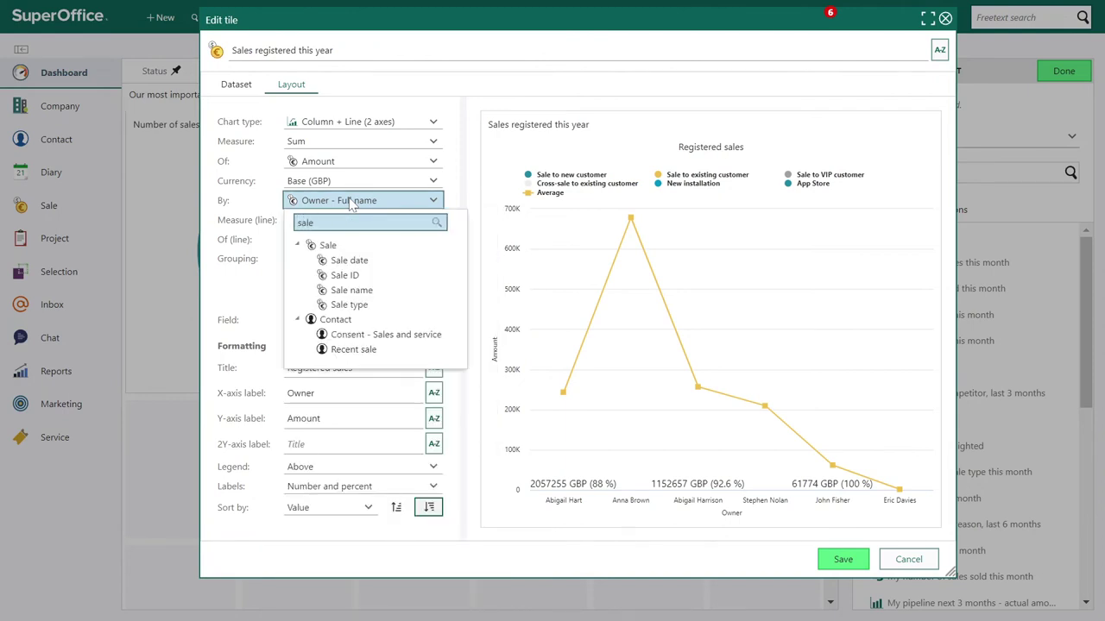
pyautogui.click(345, 258)
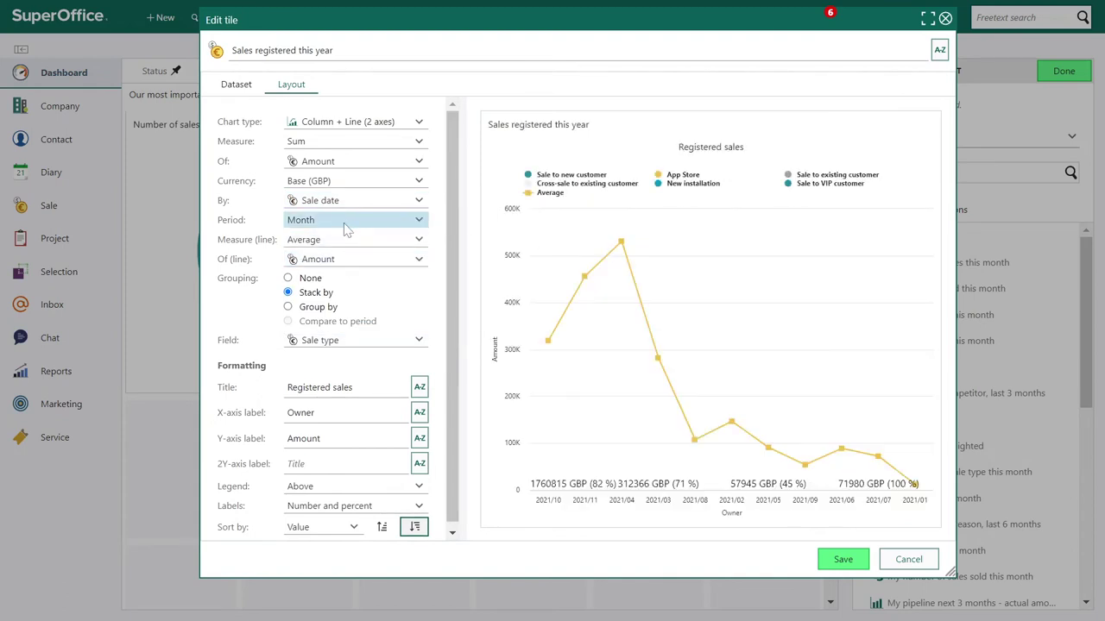
# Make the line measure Count of Sale ID
pyautogui.click(345, 241)
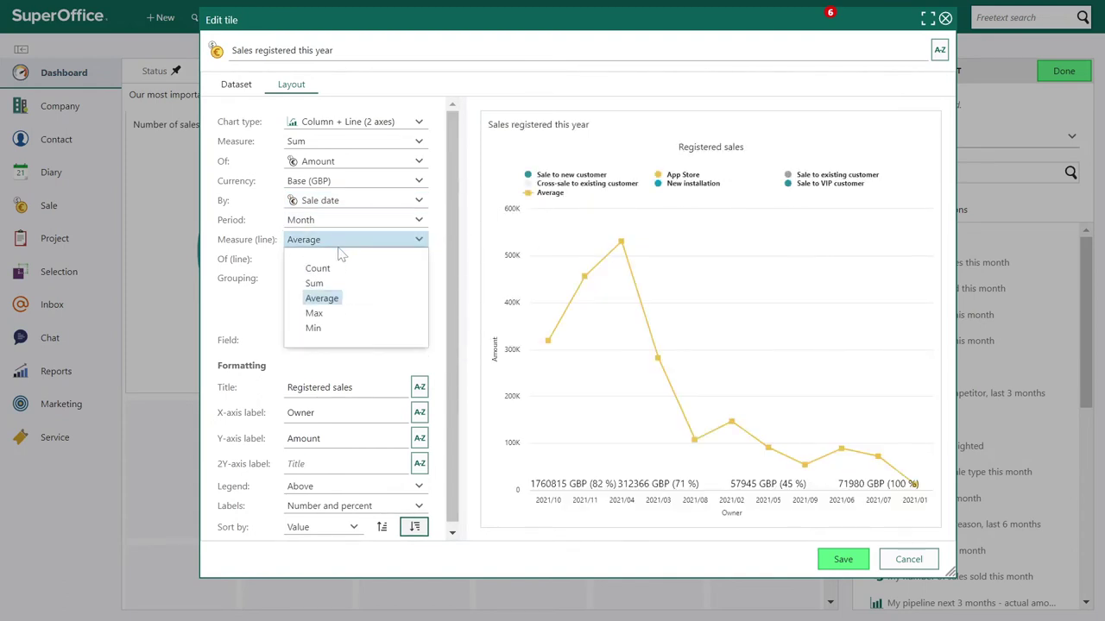
pyautogui.click(324, 273)
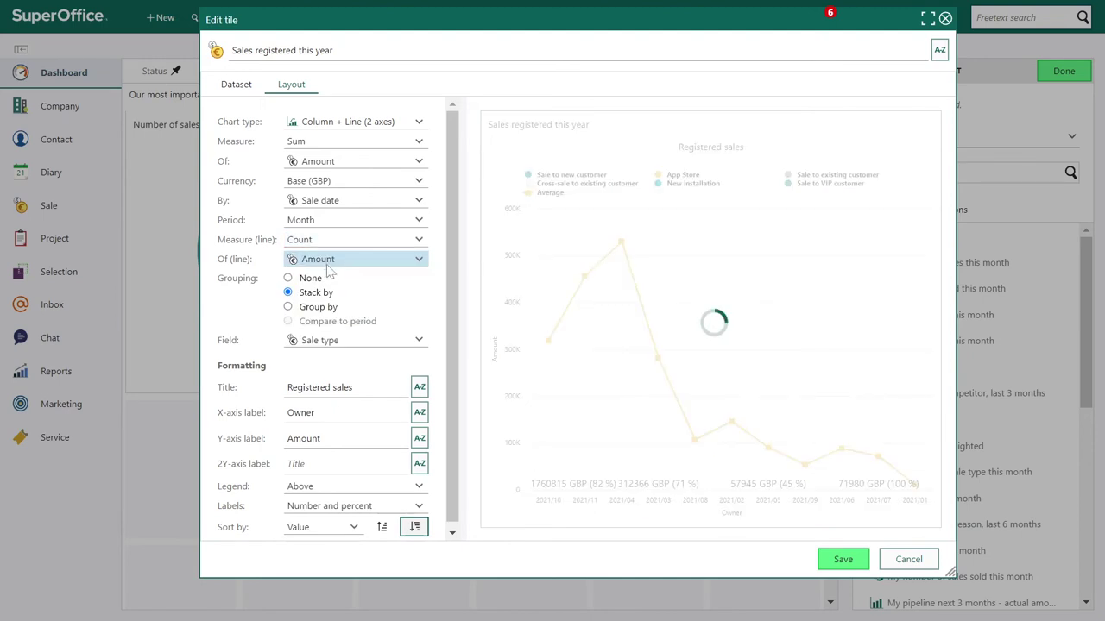
pyautogui.click(327, 266)
pyautogui.write('sale')
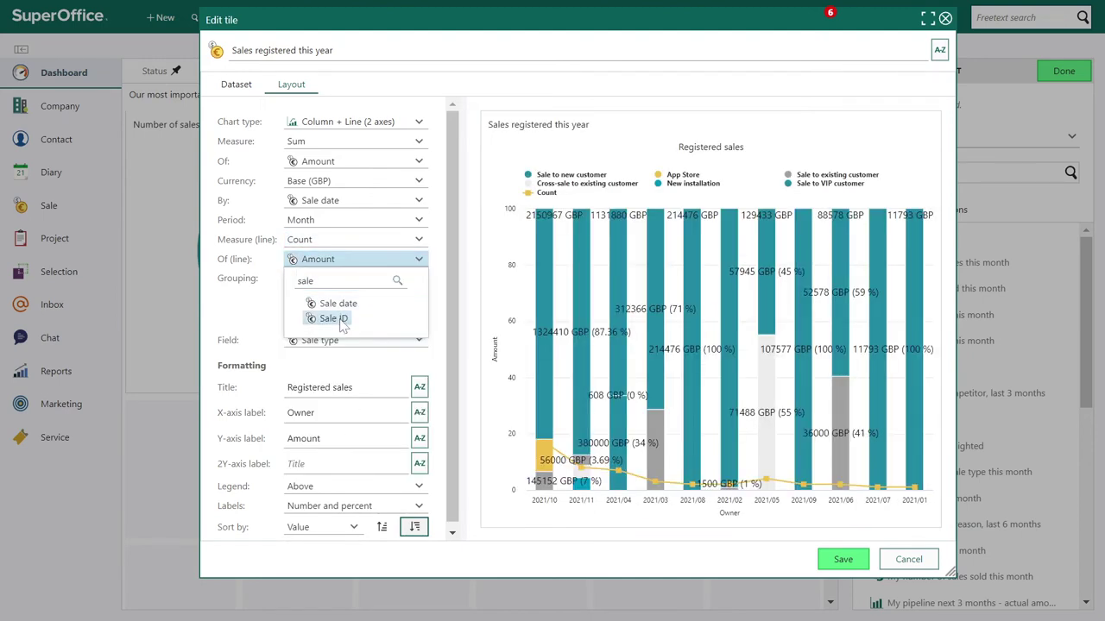
pyautogui.click(341, 319)
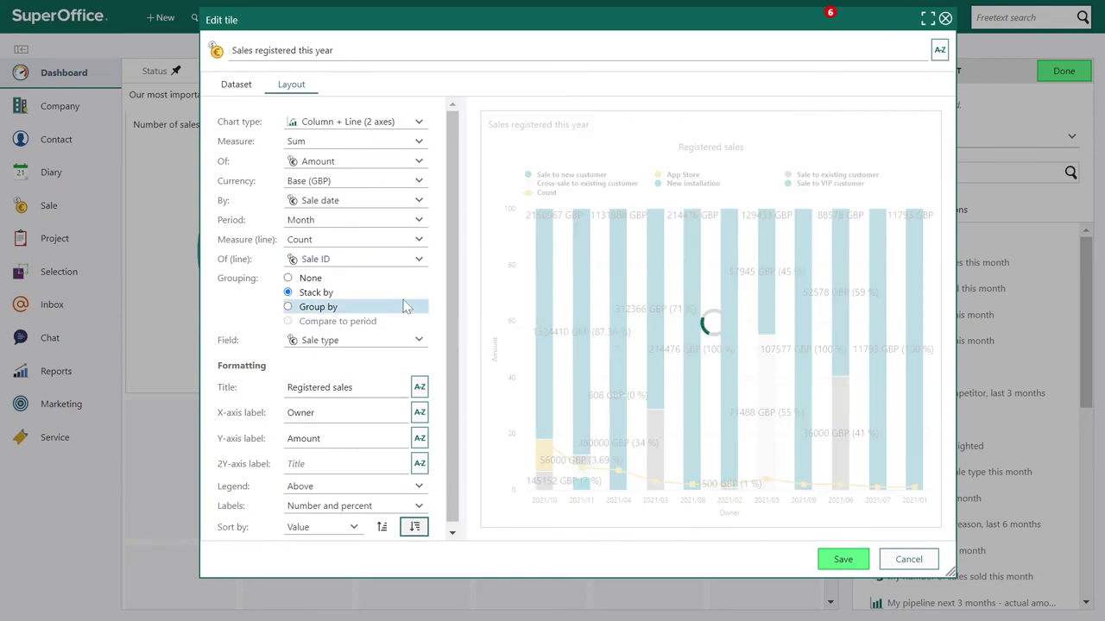
# Clear the Sale type stacking field and set Chart type to Bar + Line (2 axes)
pyautogui.click(401, 342)
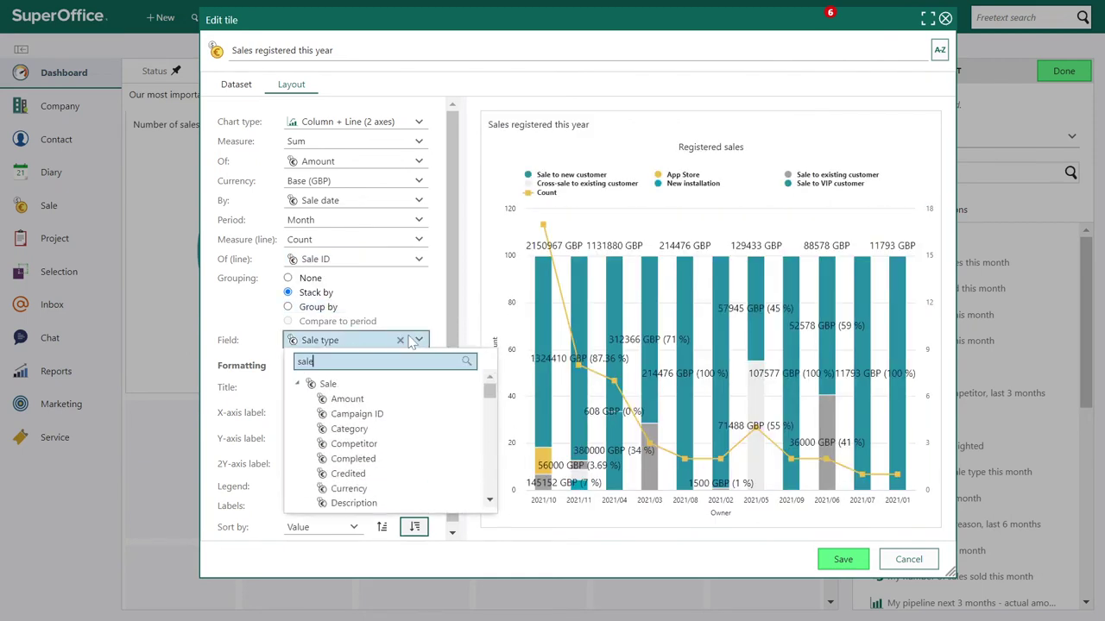
pyautogui.click(399, 341)
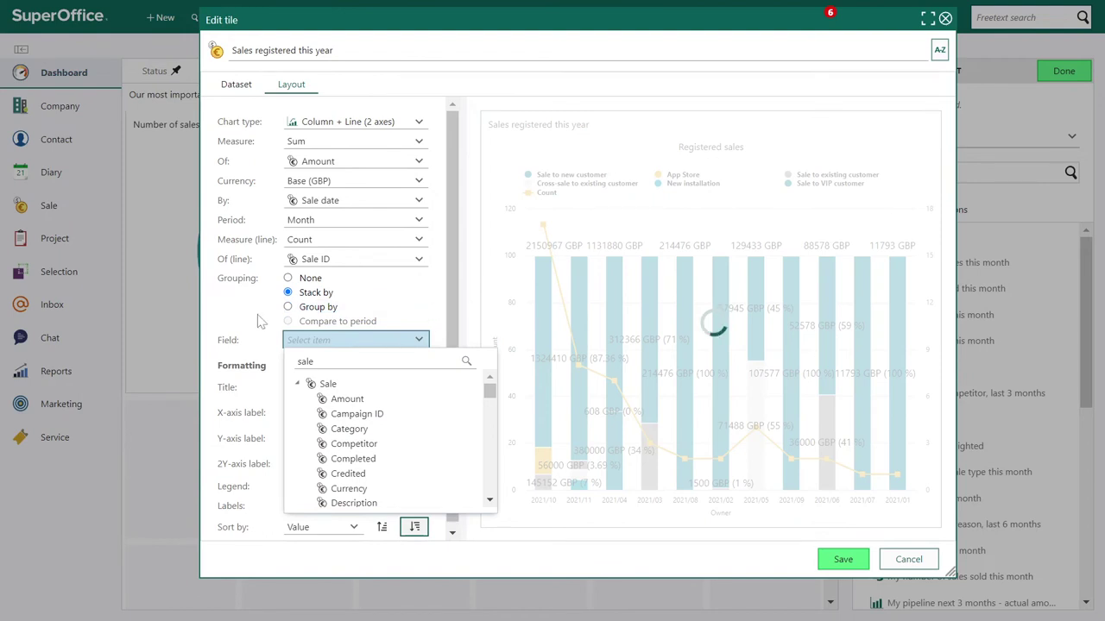
pyautogui.click(388, 124)
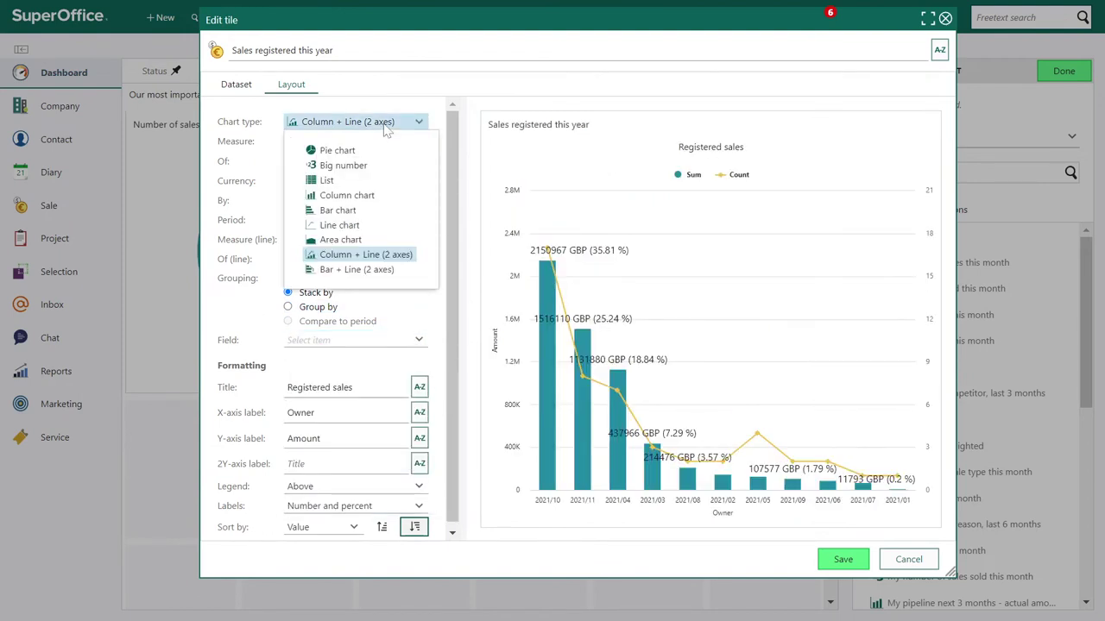
pyautogui.click(376, 271)
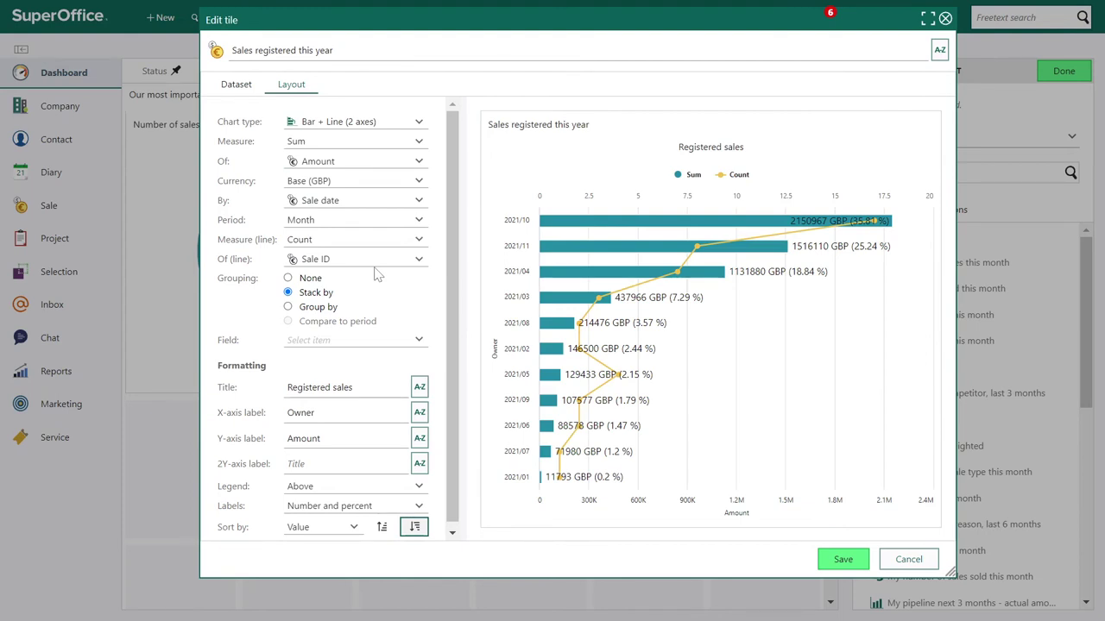
pyautogui.click(406, 122)
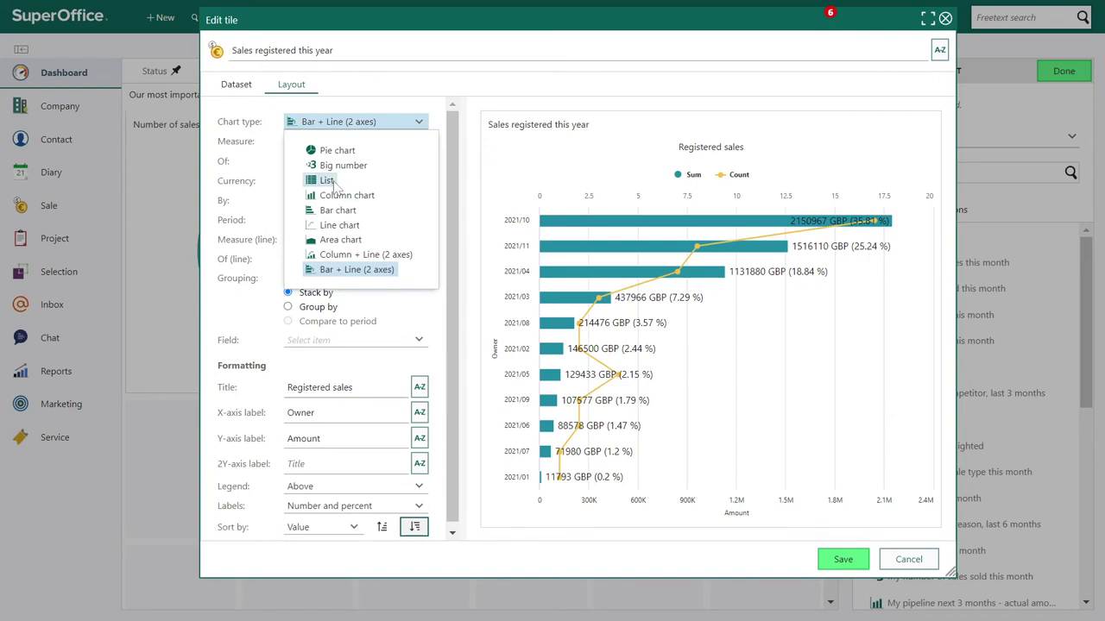
# Make the tile a list grouped by Sale ID, with Sale name as each row's heading
pyautogui.click(337, 181)
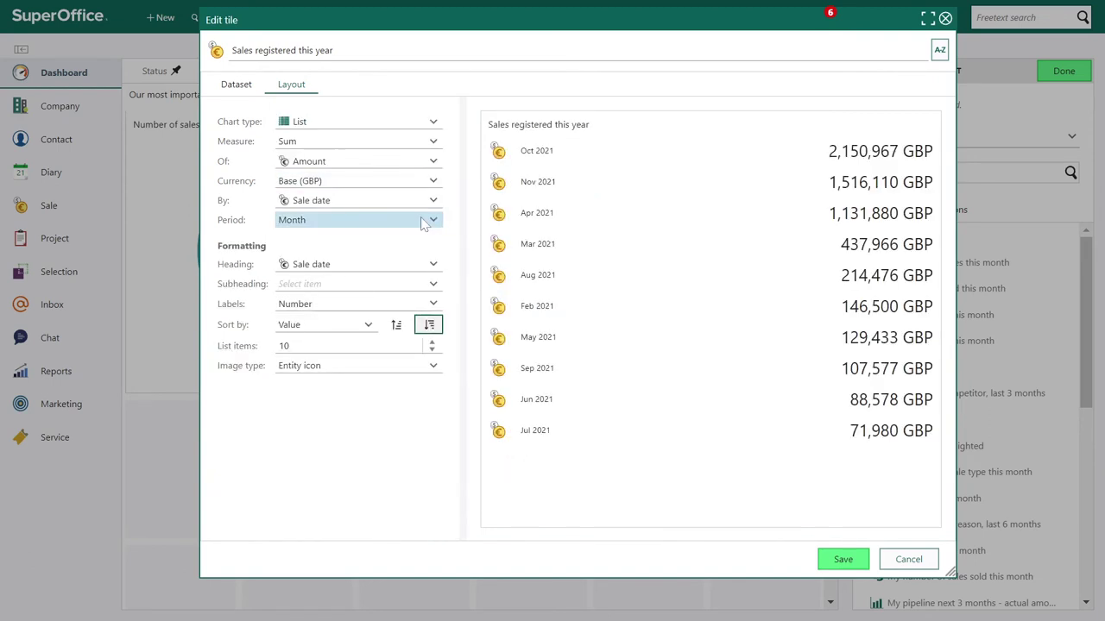
pyautogui.click(397, 207)
pyautogui.write('sale id')
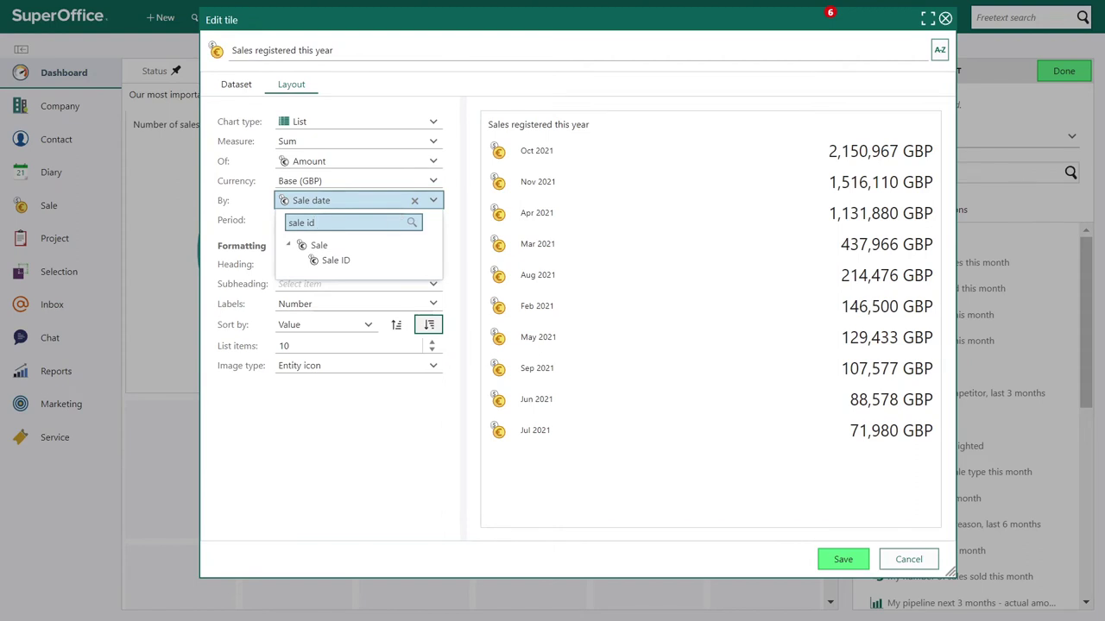
pyautogui.click(335, 260)
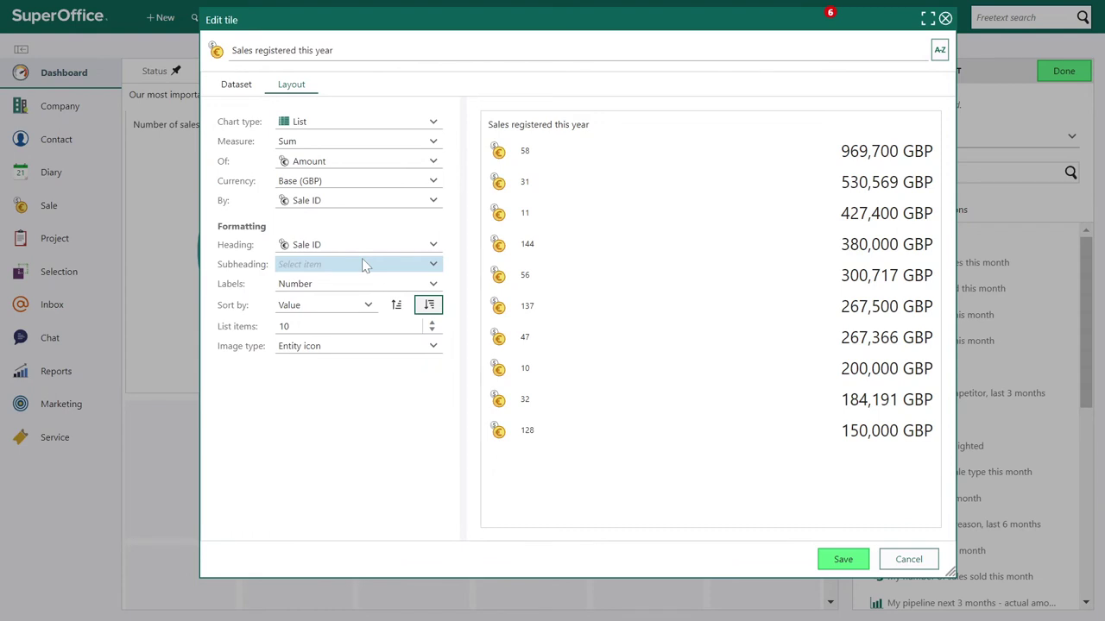
pyautogui.click(371, 248)
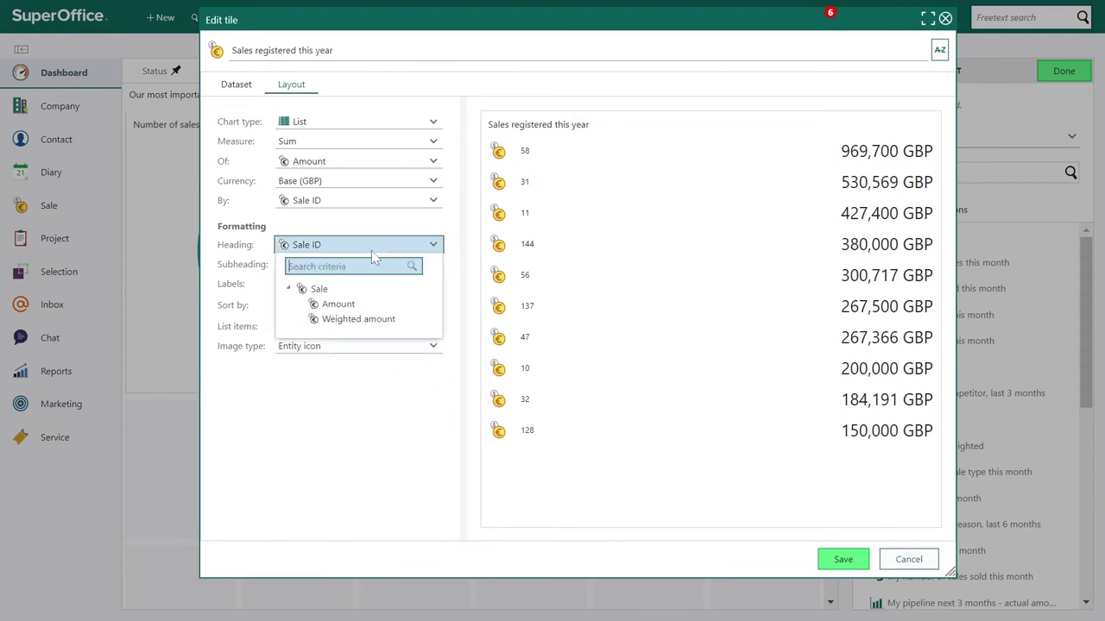
pyautogui.write('name')
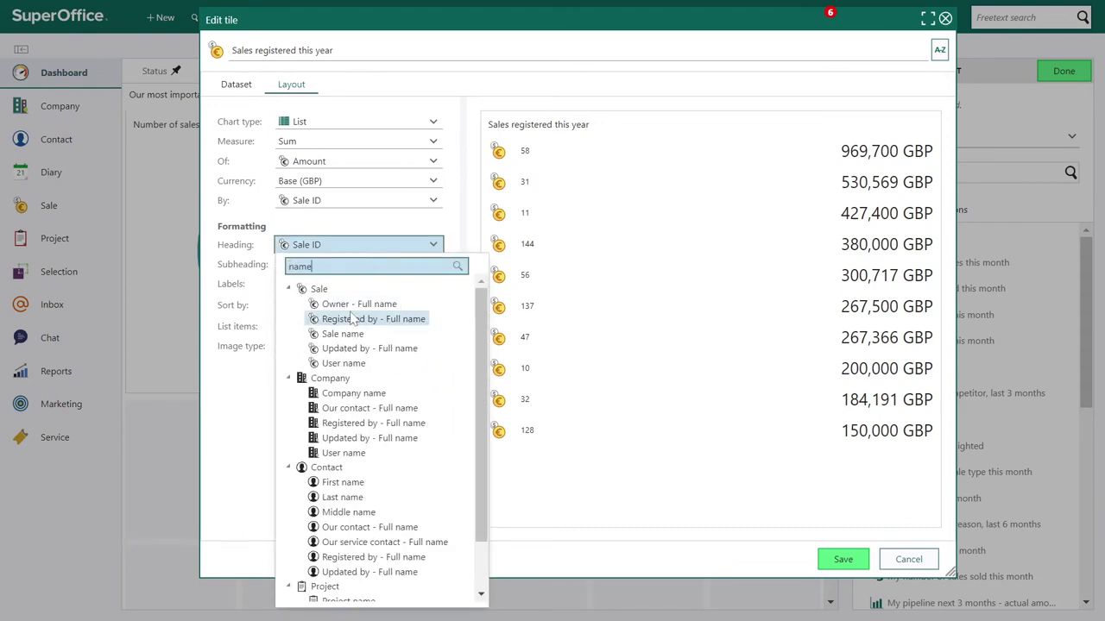
pyautogui.click(350, 334)
# Set the subheading to Owner - Full name, limit the list to 5 items, and save
pyautogui.click(357, 268)
pyautogui.write('owner')
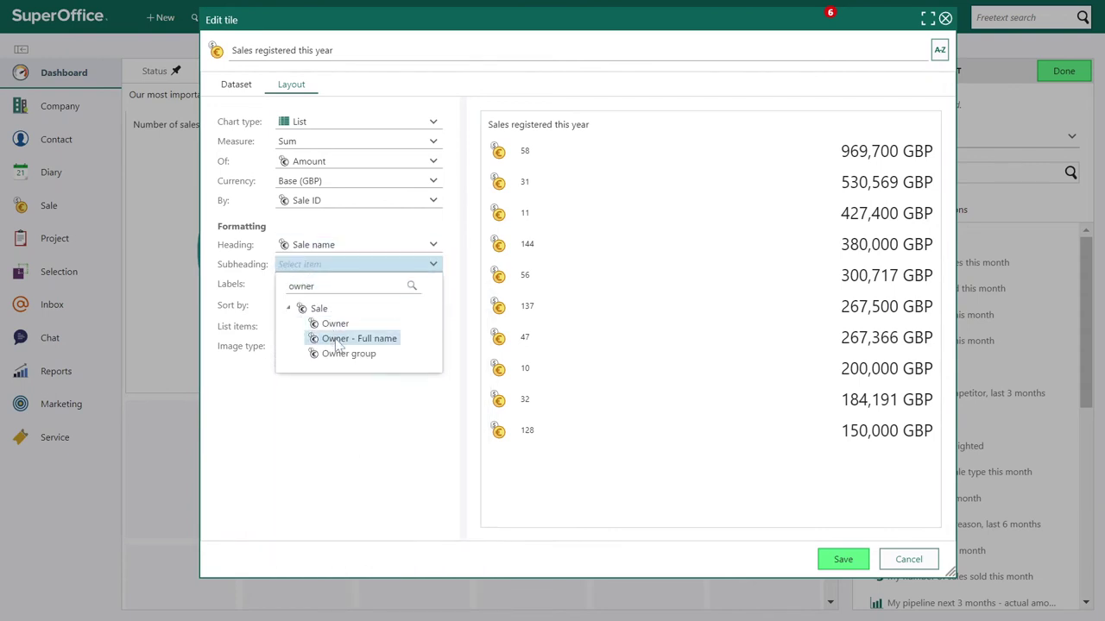
pyautogui.click(337, 341)
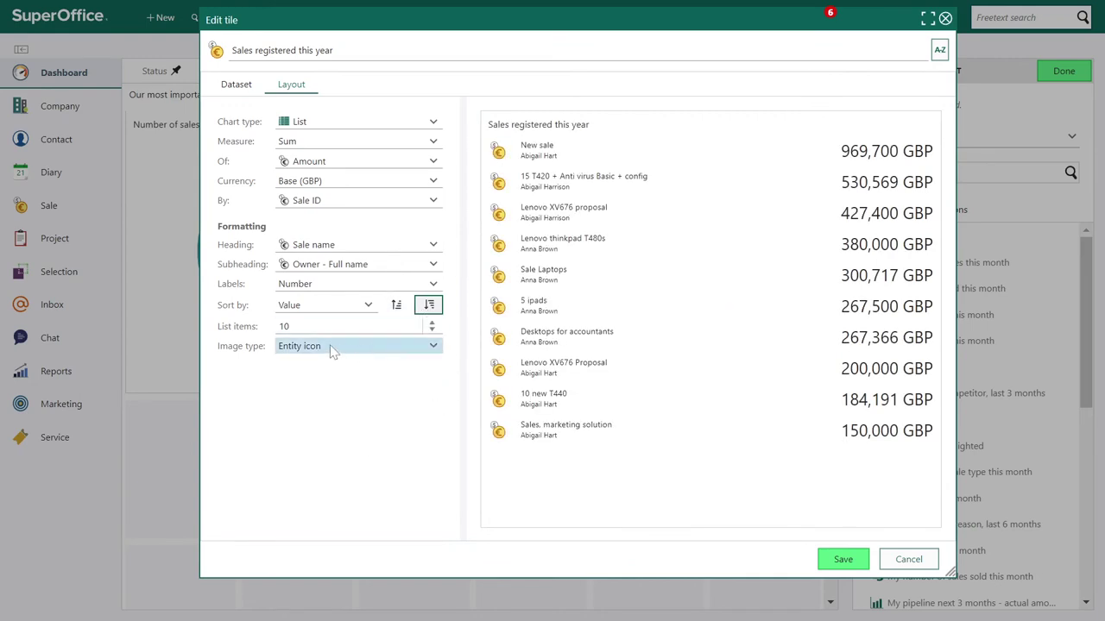
pyautogui.click(289, 326)
pyautogui.write('5')
pyautogui.press('Tab')
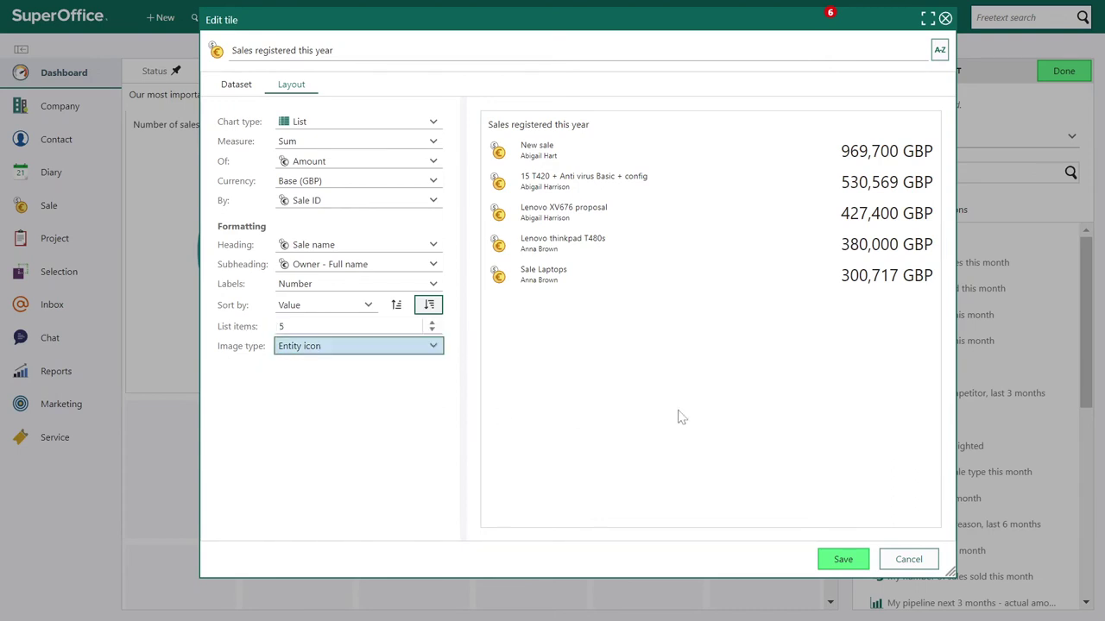
pyautogui.click(841, 560)
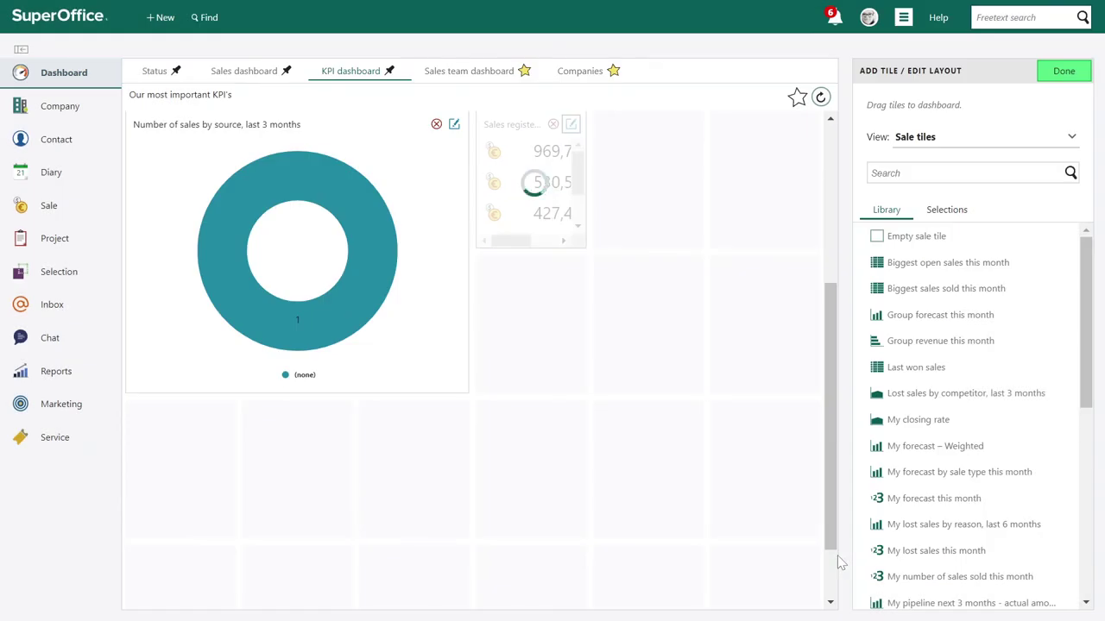
# Enlarge the Sales registered this year tile and finish editing the dashboard layout
pyautogui.moveTo(585, 249); pyautogui.dragTo(796, 363)
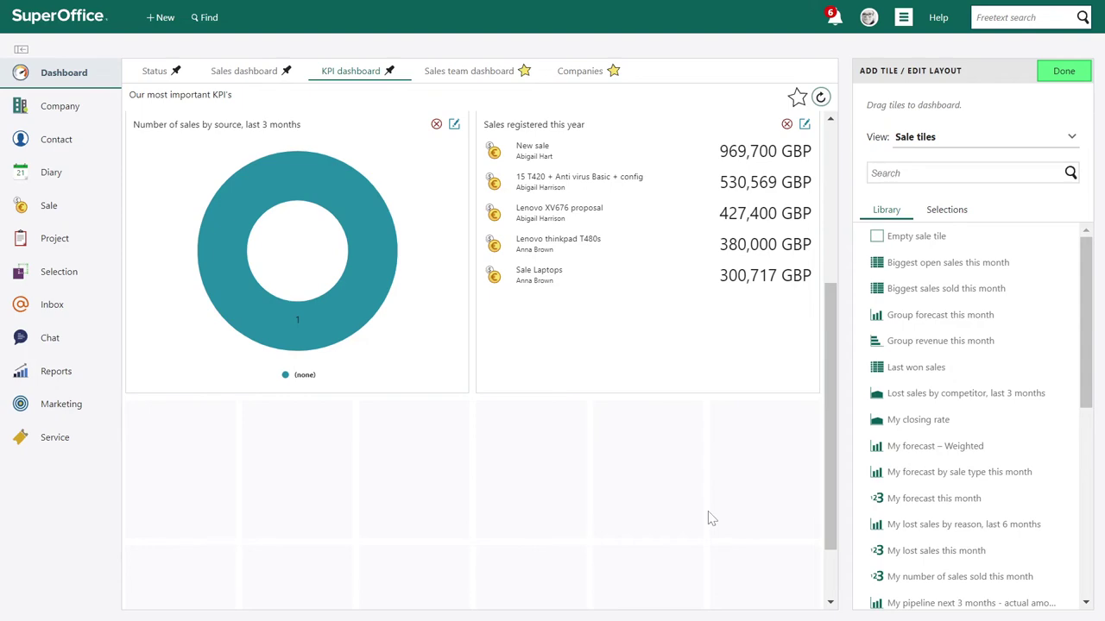
pyautogui.click(1057, 72)
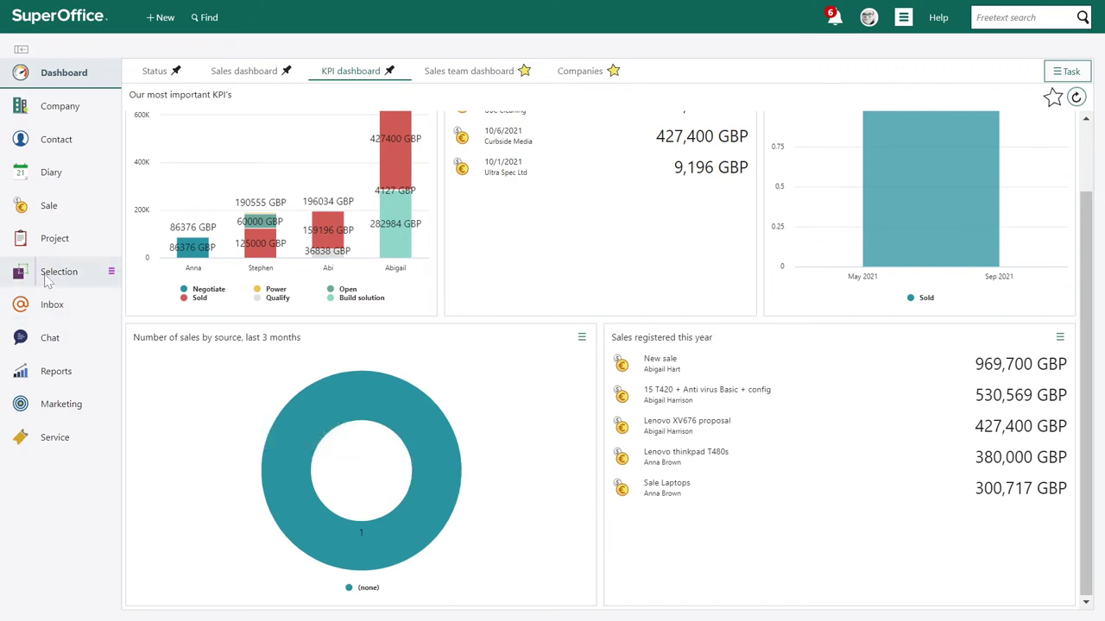
# Show the Requests by customer category chart for Closed requests, edit it, then return to the dashboard
pyautogui.moveTo(50, 280)
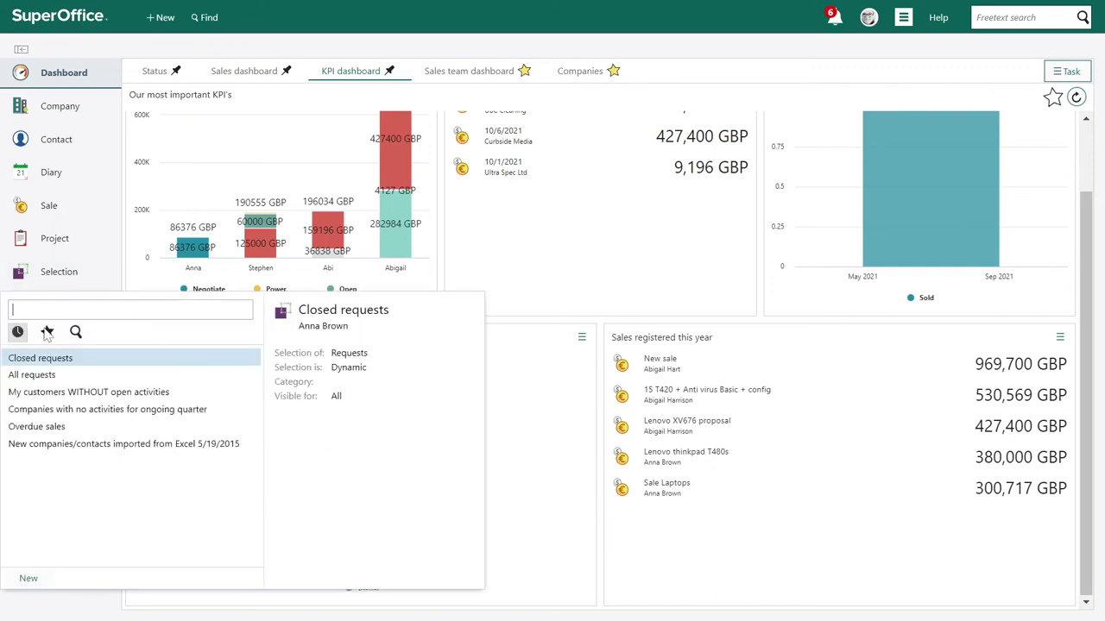
pyautogui.moveTo(45, 382)
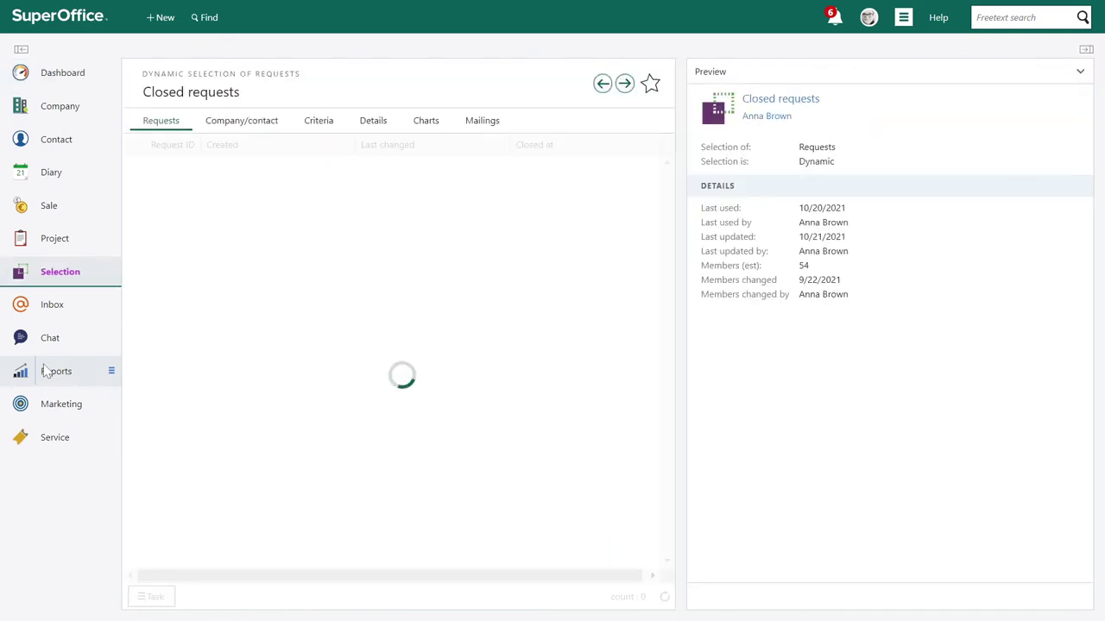
pyautogui.click(429, 121)
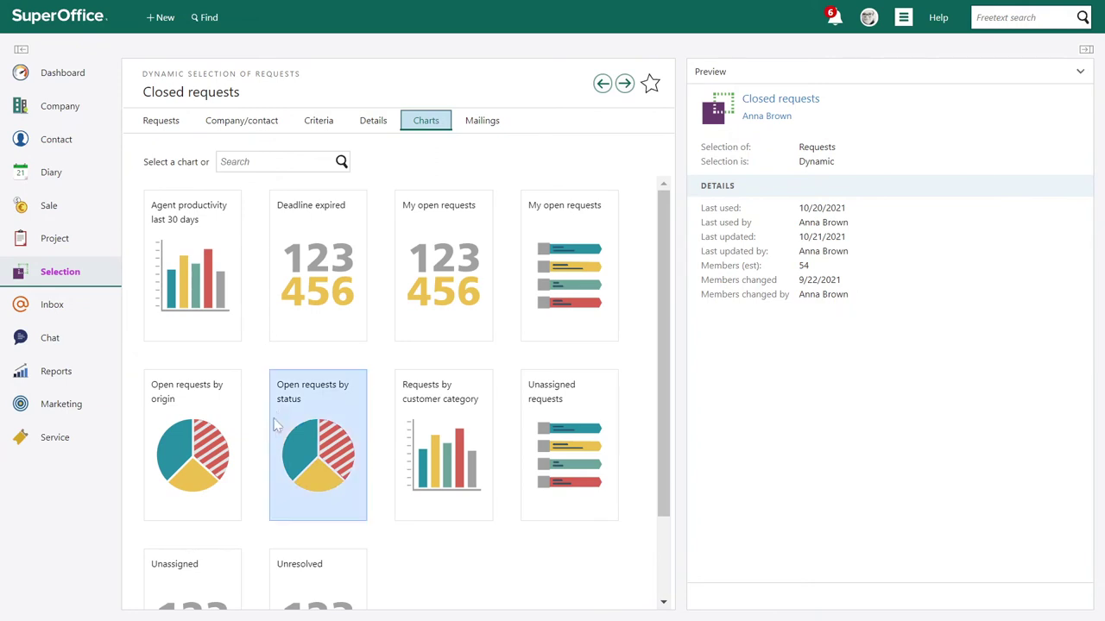
pyautogui.scroll(-2, 282, 432)
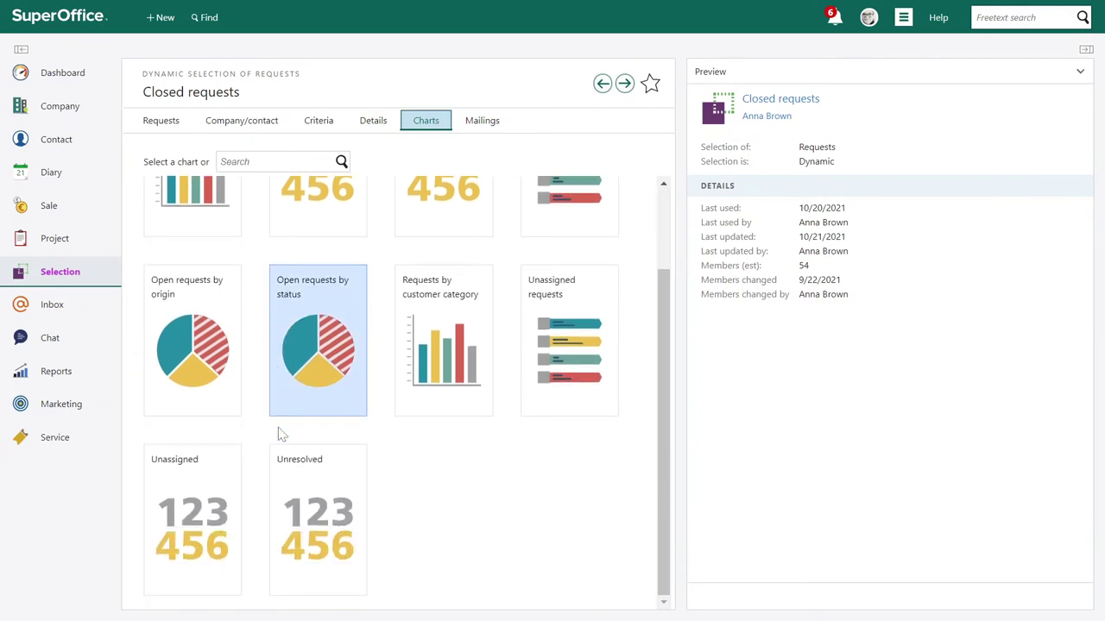
pyautogui.click(442, 395)
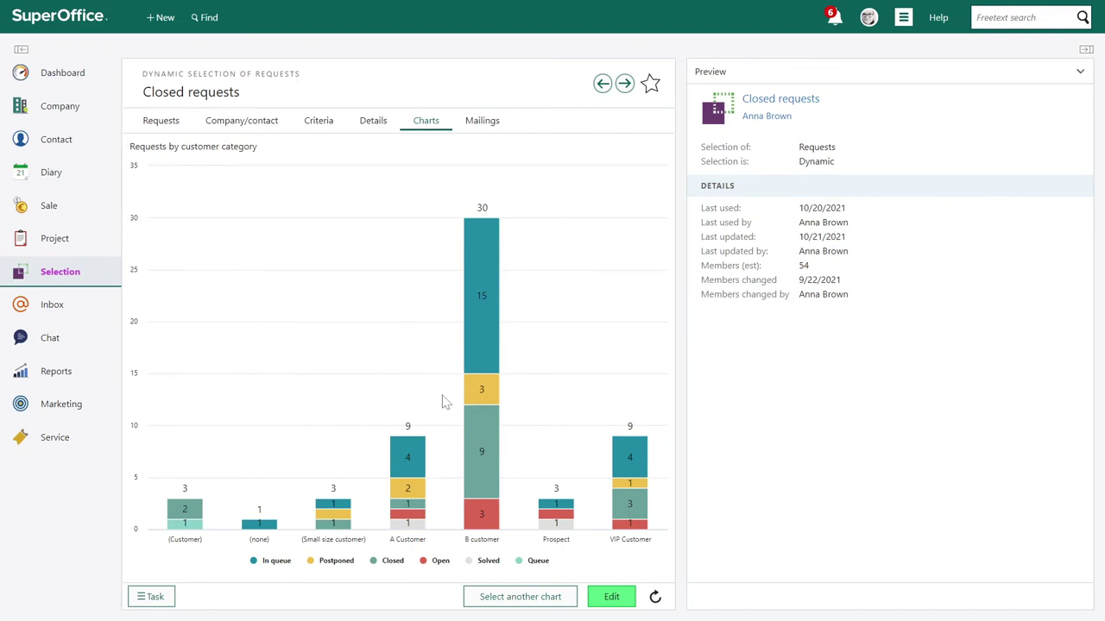
pyautogui.click(609, 597)
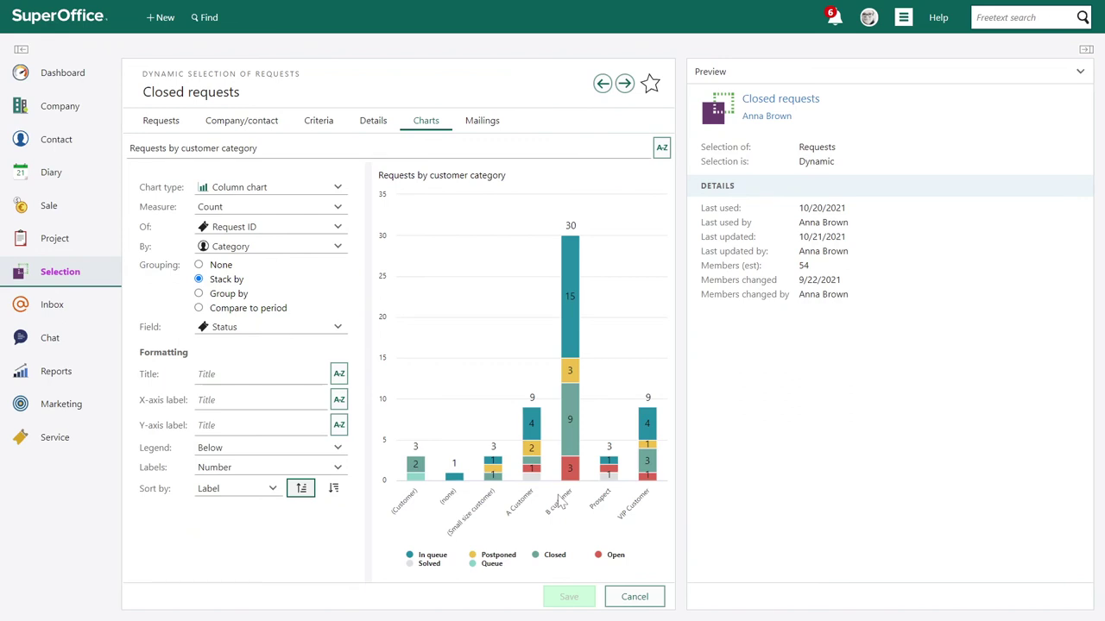
pyautogui.click(19, 76)
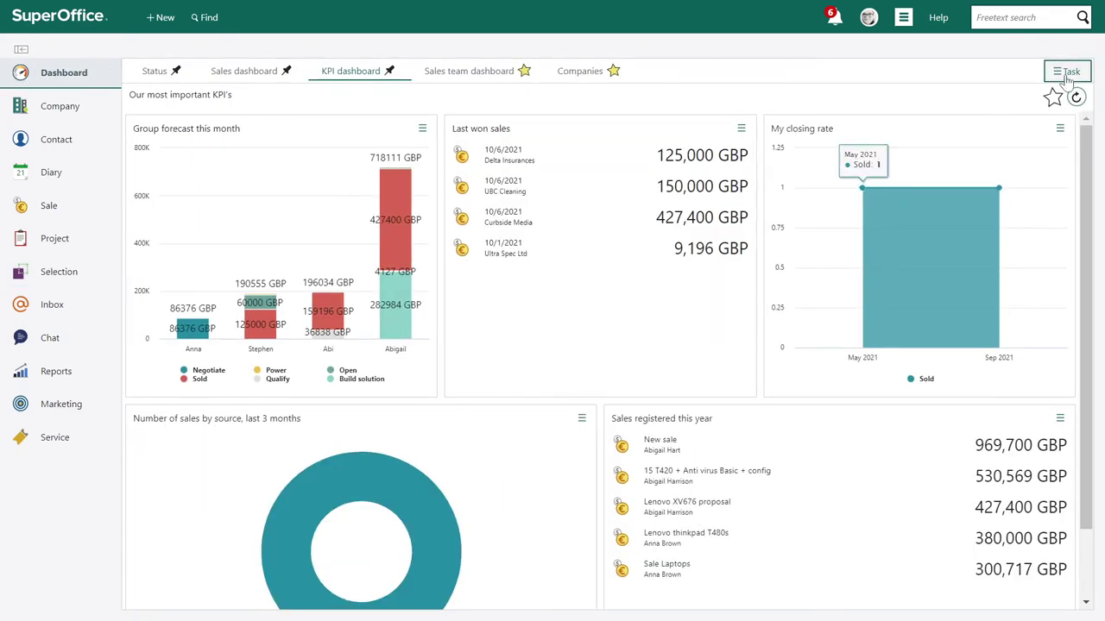
# Start adding tiles to the dashboard, showing Request tiles from saved selections
pyautogui.click(1068, 74)
pyautogui.click(1001, 162)
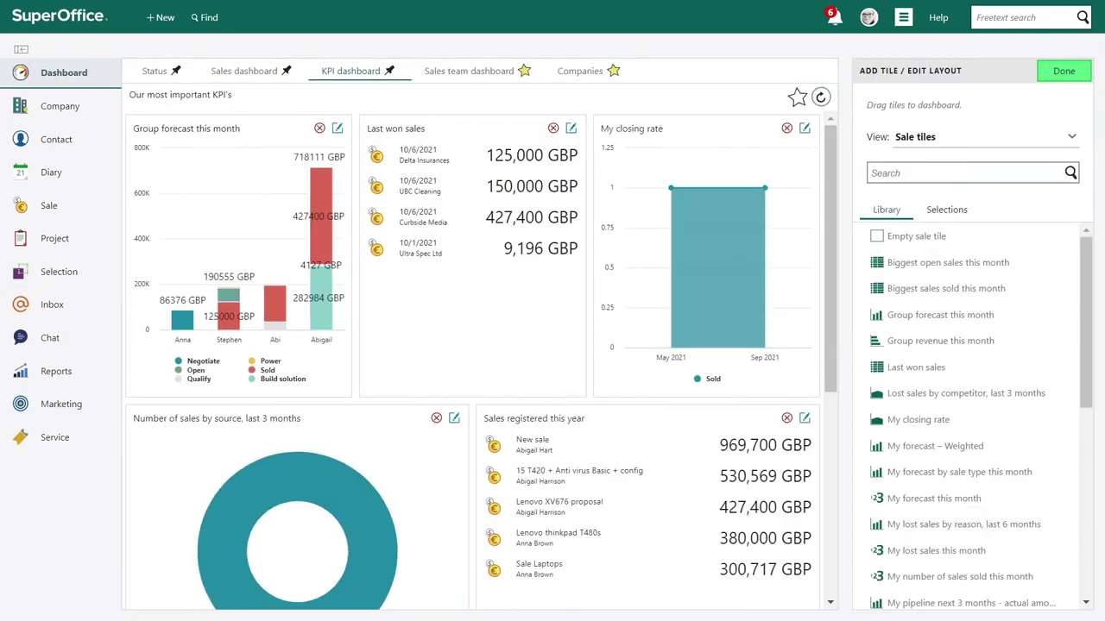
pyautogui.click(945, 210)
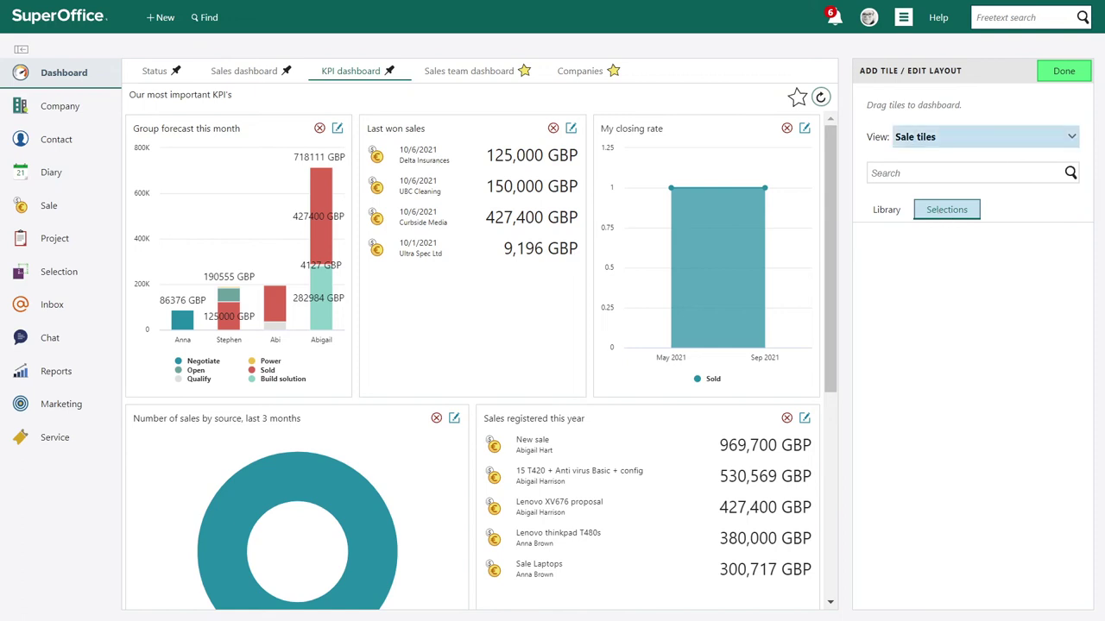
pyautogui.click(979, 138)
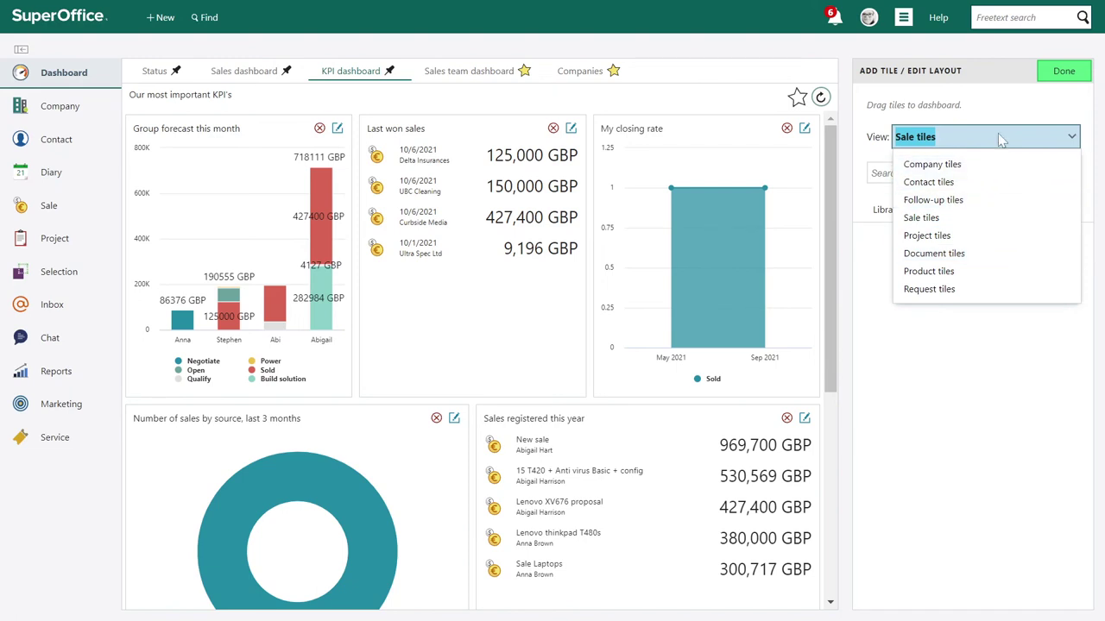
pyautogui.click(938, 292)
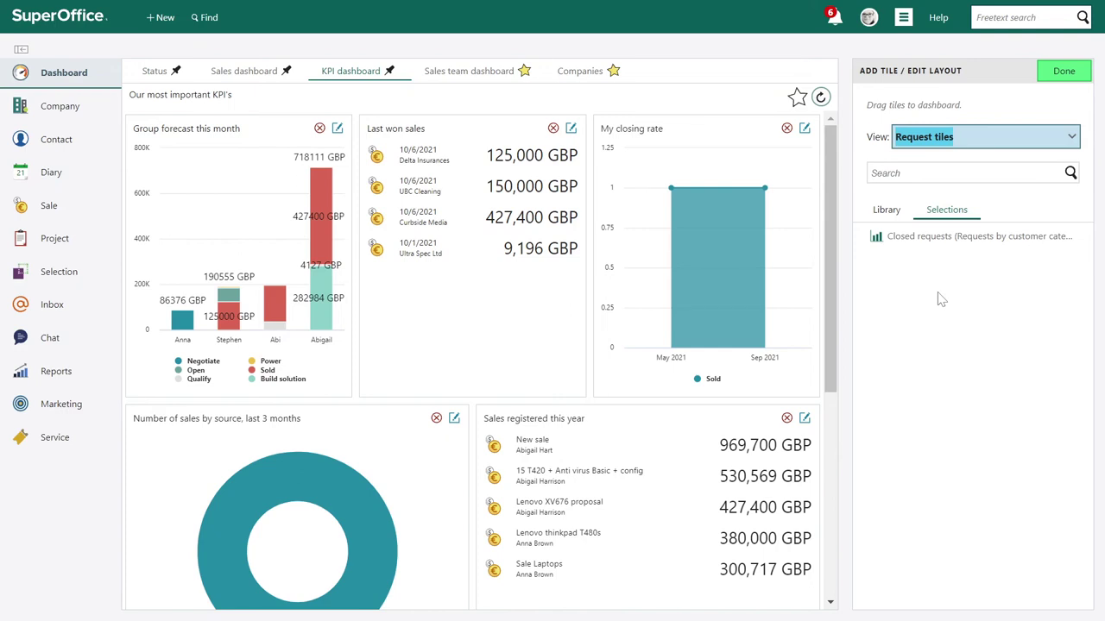
# Add the Closed requests chart tile, widen it to fill the row, and finish the layout
pyautogui.click(976, 238)
pyautogui.click(1051, 236)
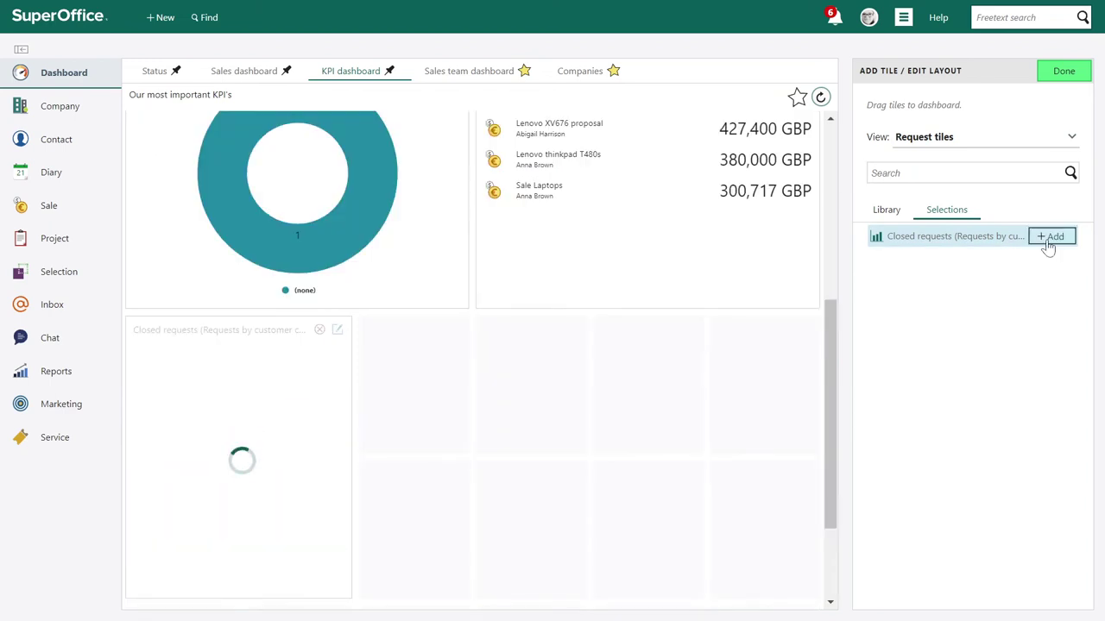
pyautogui.moveTo(351, 441); pyautogui.dragTo(824, 485)
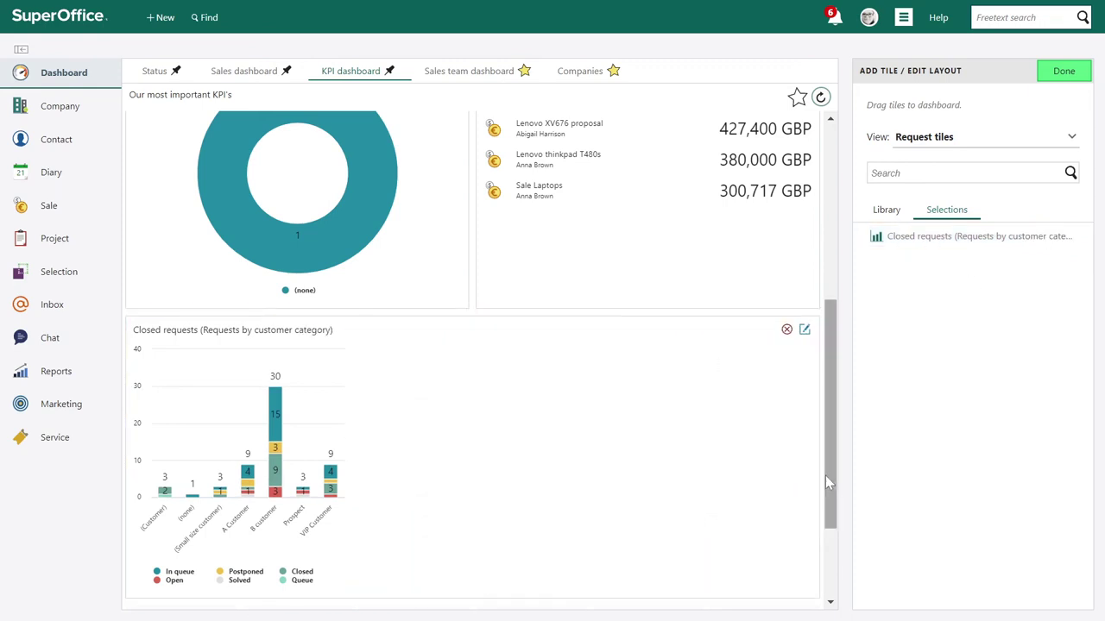
pyautogui.click(1062, 73)
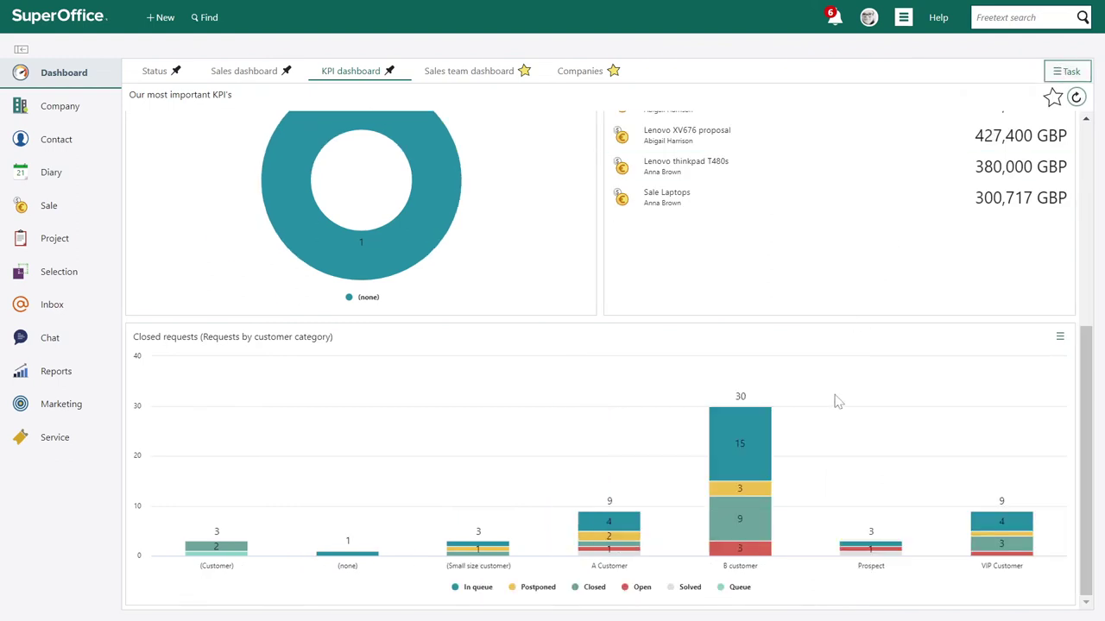
pyautogui.moveTo(753, 459)
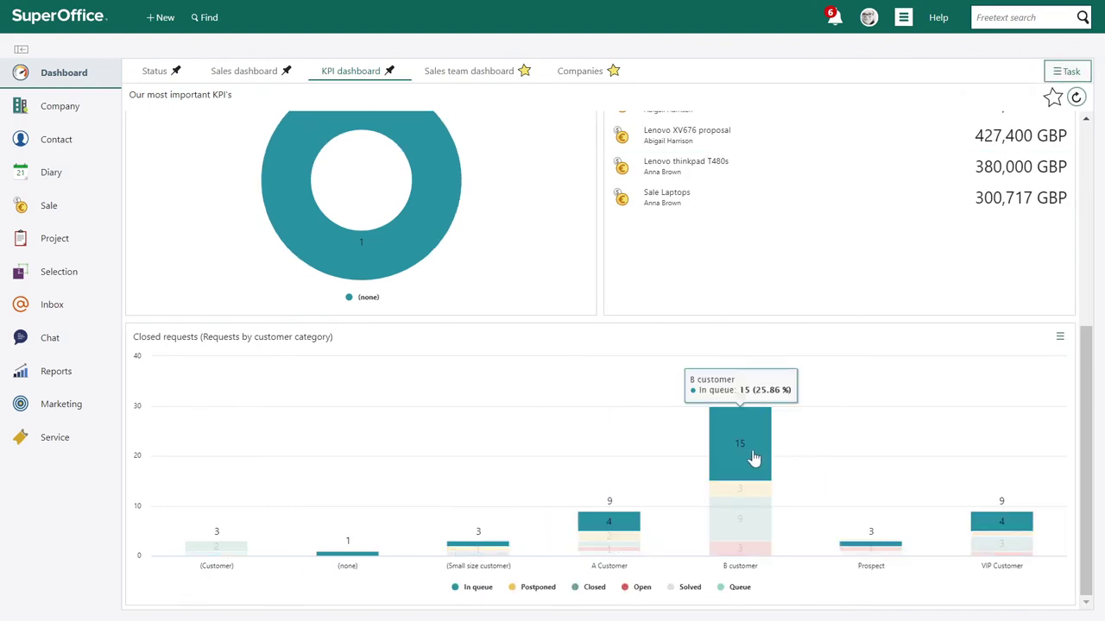